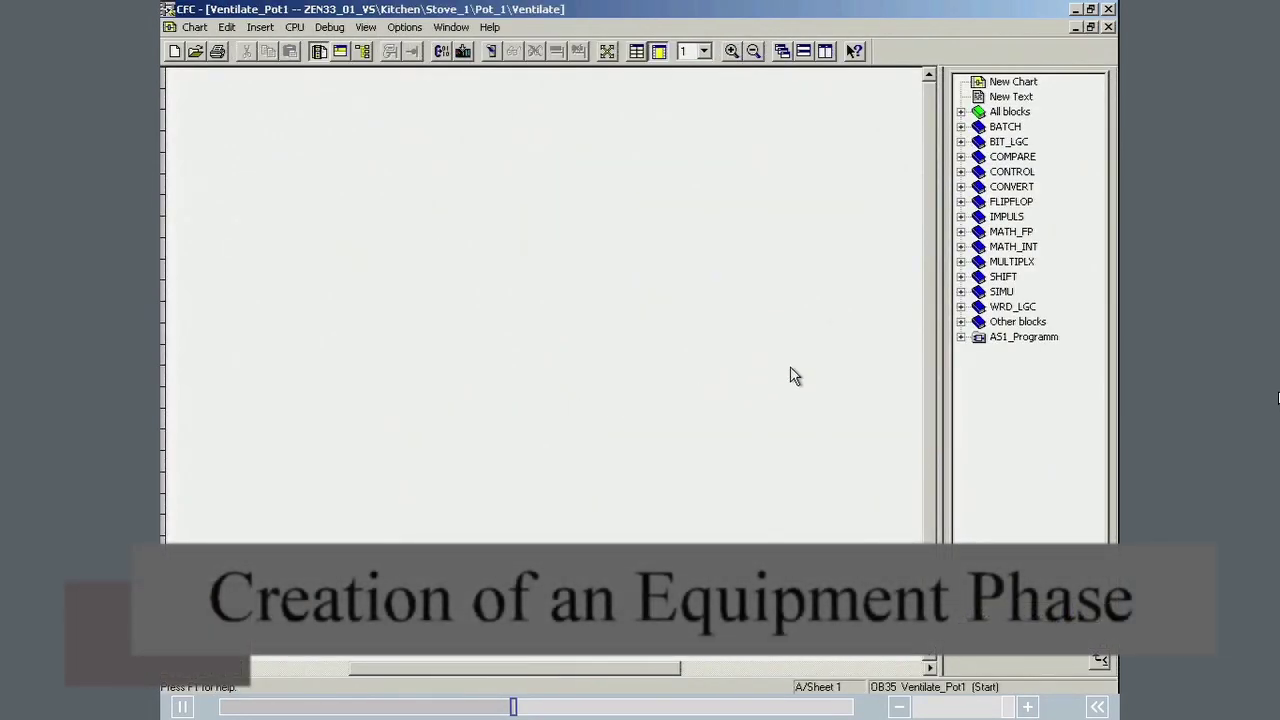
Place a Ventilate [FB1106] block from Other blocks onto the Ventilate_Pot1 chart.
left_click(961, 323)
left_click_drag(1026, 428, 531, 334)
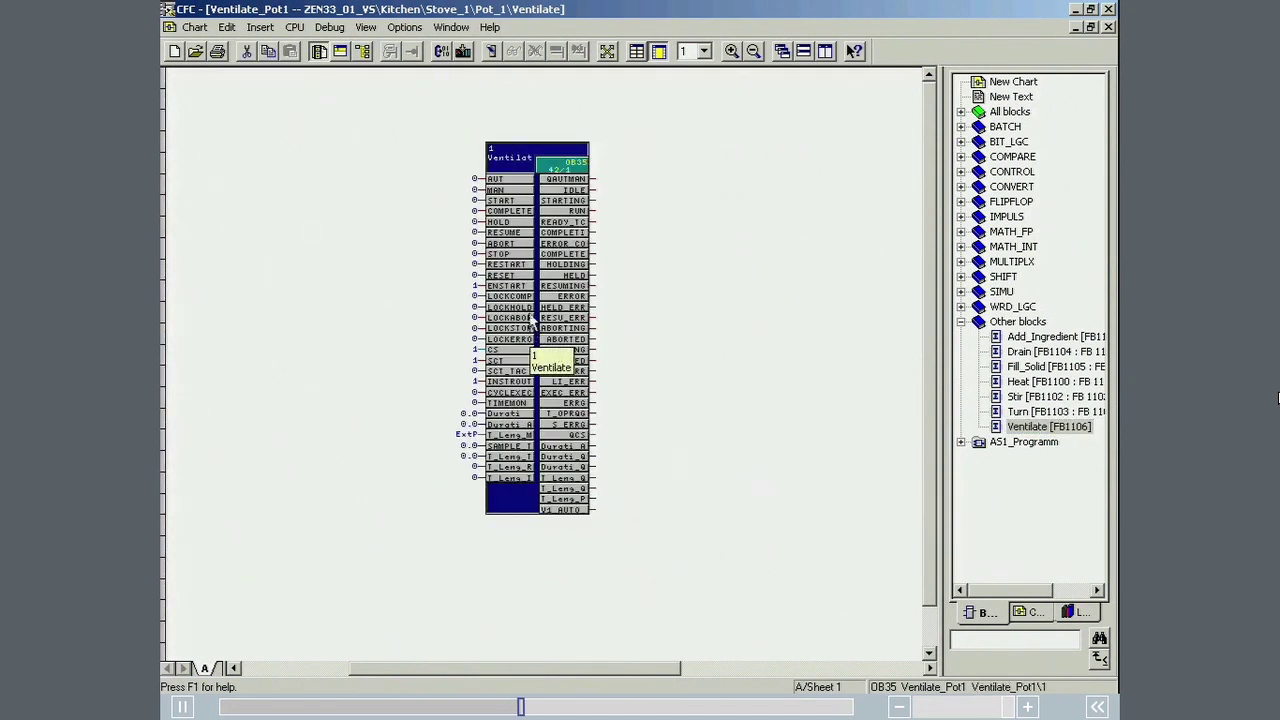
double_click(508, 157)
Name the new Ventilate block T1_Ventilate, then return to SIMATIC Manager.
type("T1_Ventilate")
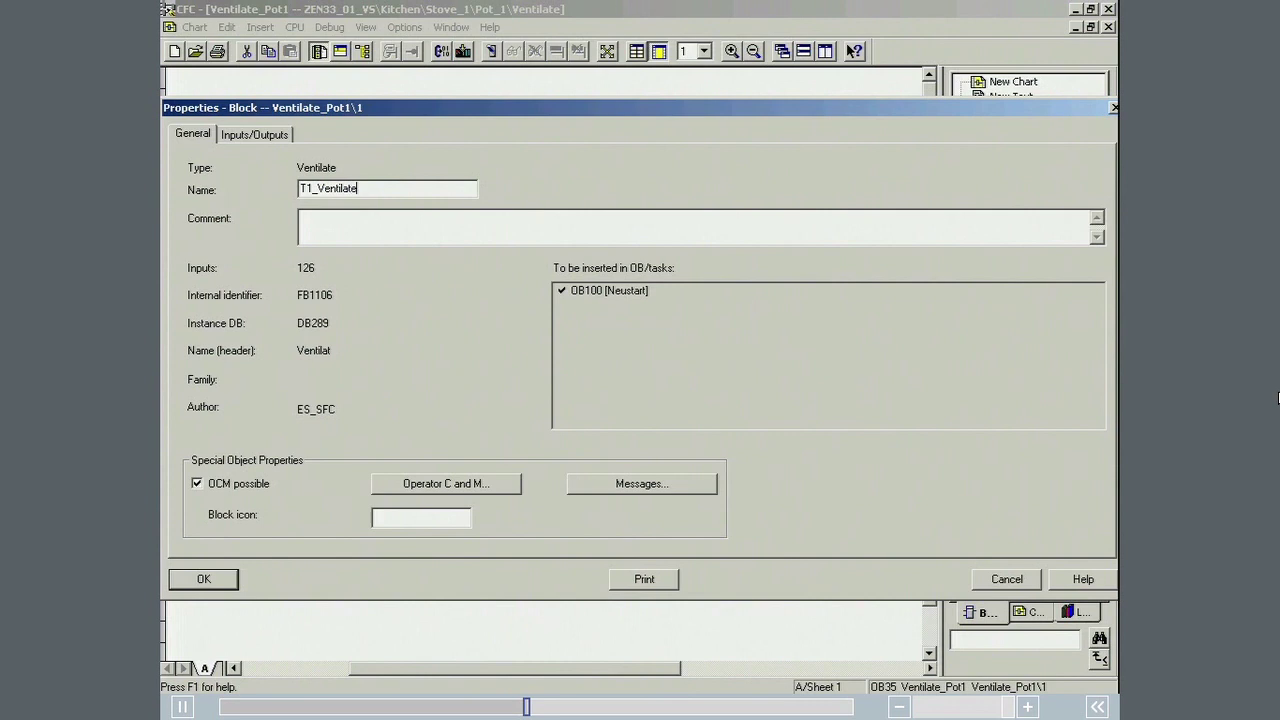
key("Return")
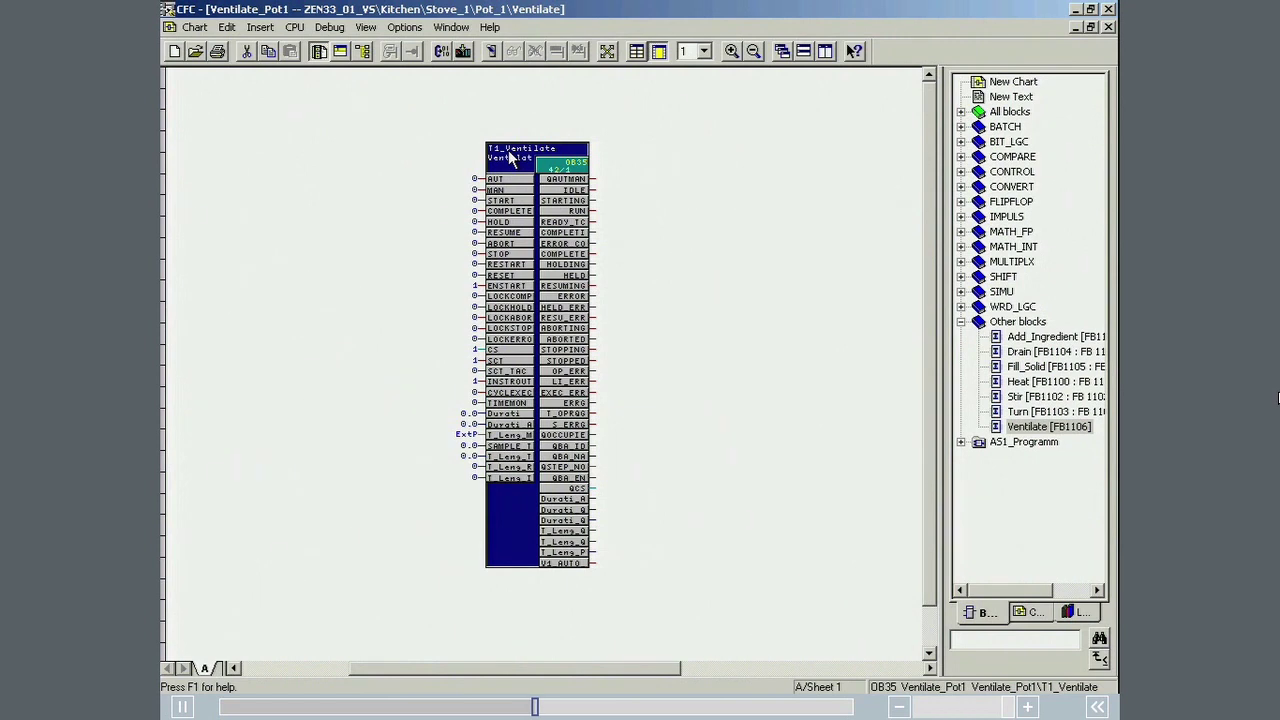
key("alt+Tab")
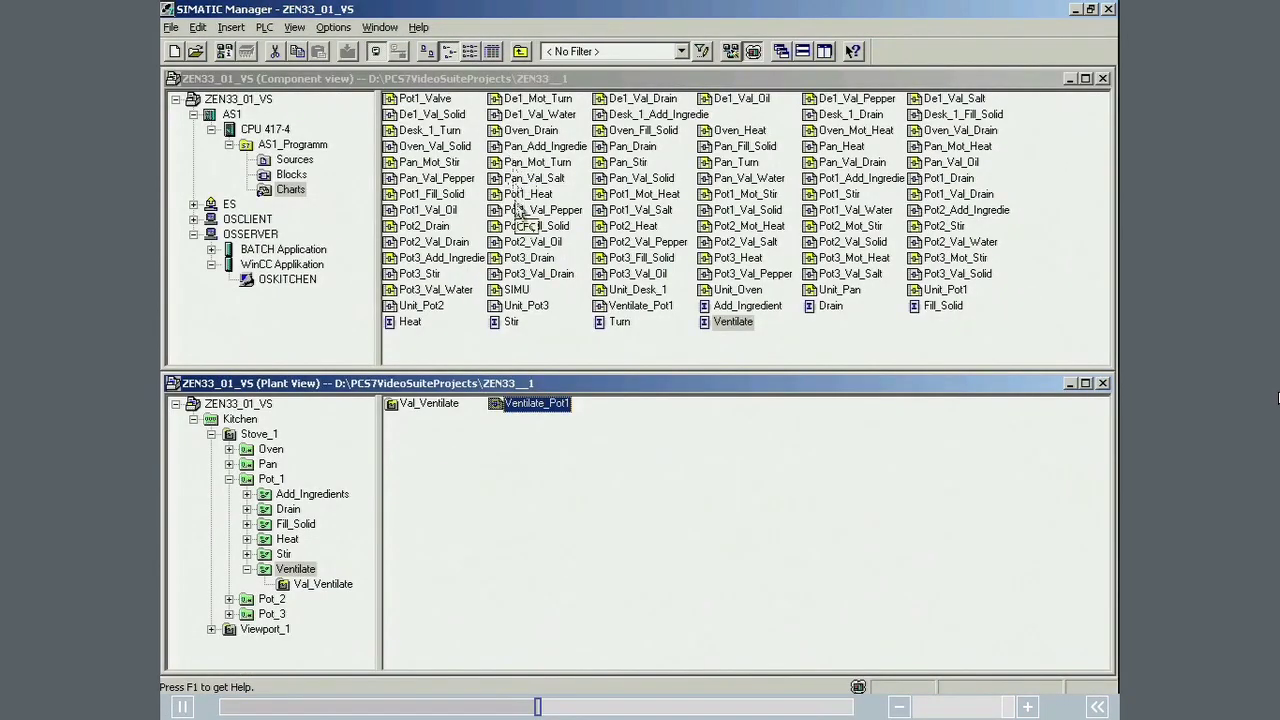
Open Pot_1's Pot1_Valve chart from Val_Ventilate and tile it beside the Ventilate_Pot1 chart.
left_click(345, 583)
double_click(426, 404)
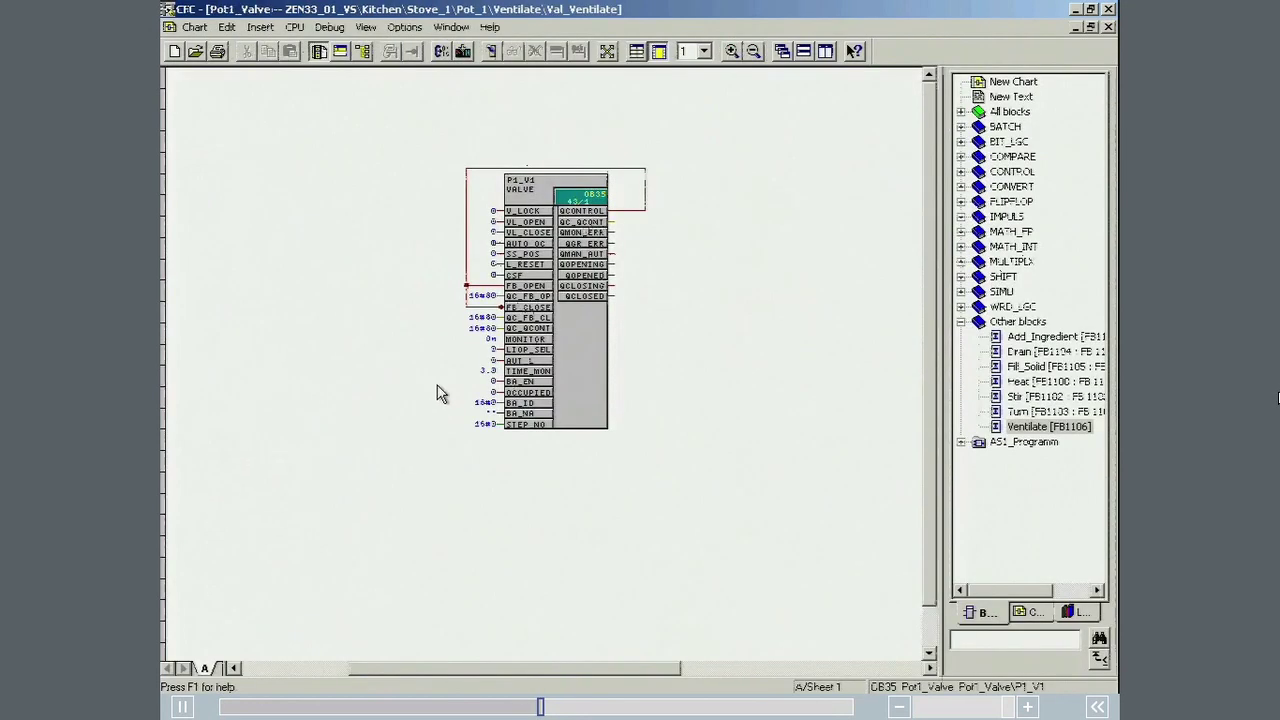
left_click(451, 27)
mouse_move(471, 61)
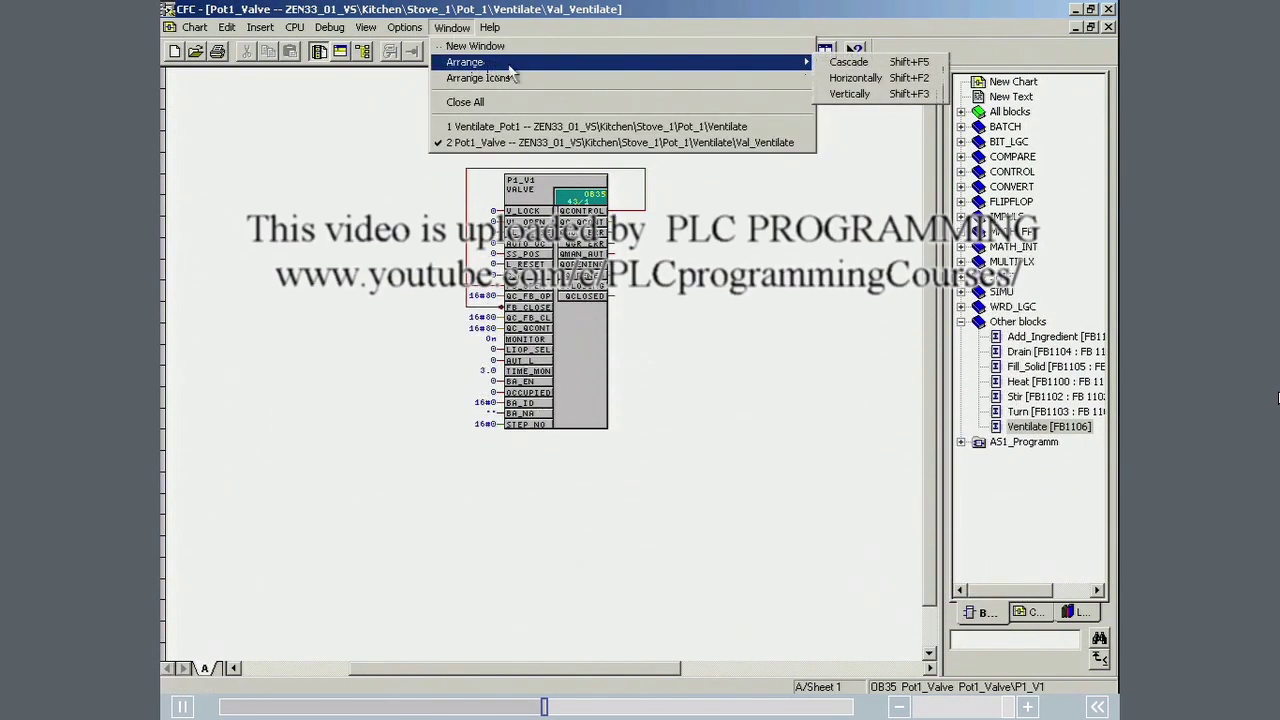
left_click(850, 93)
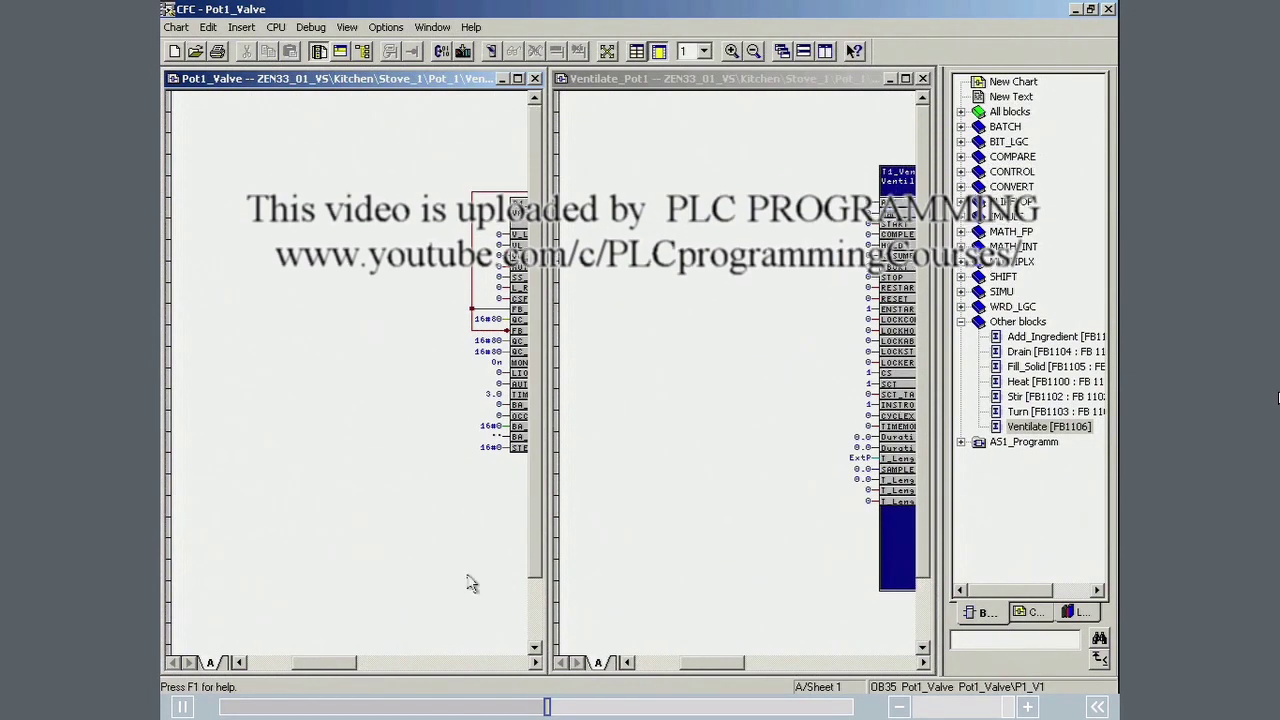
Bring the P1_V1 and T1_Ventilate blocks into view in the two tiled charts.
left_click_drag(355, 661, 396, 662)
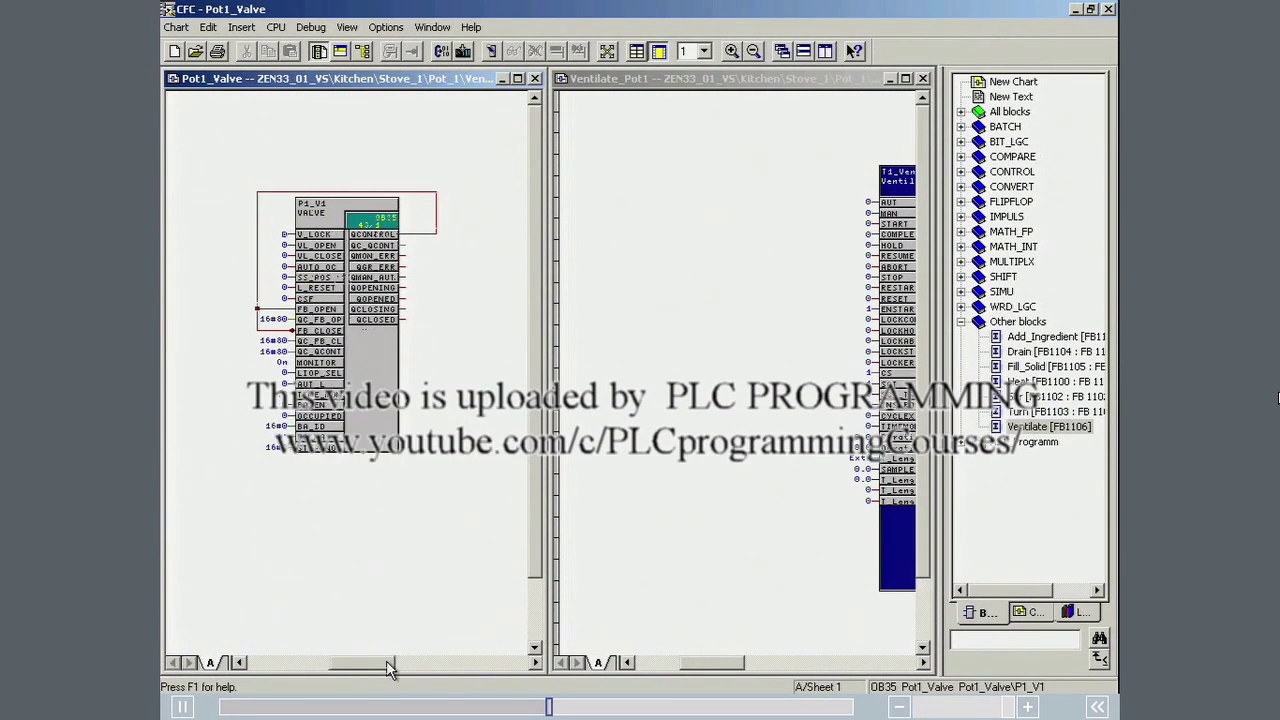
left_click_drag(690, 662, 727, 664)
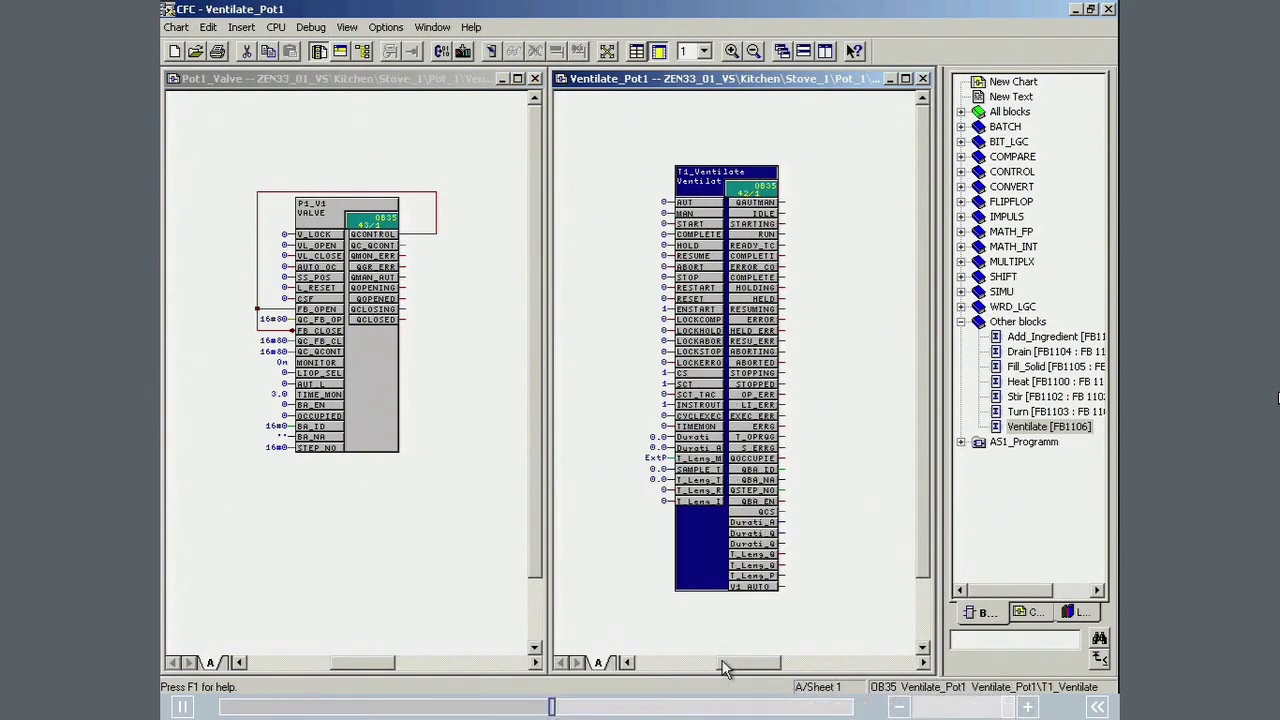
left_click(749, 589)
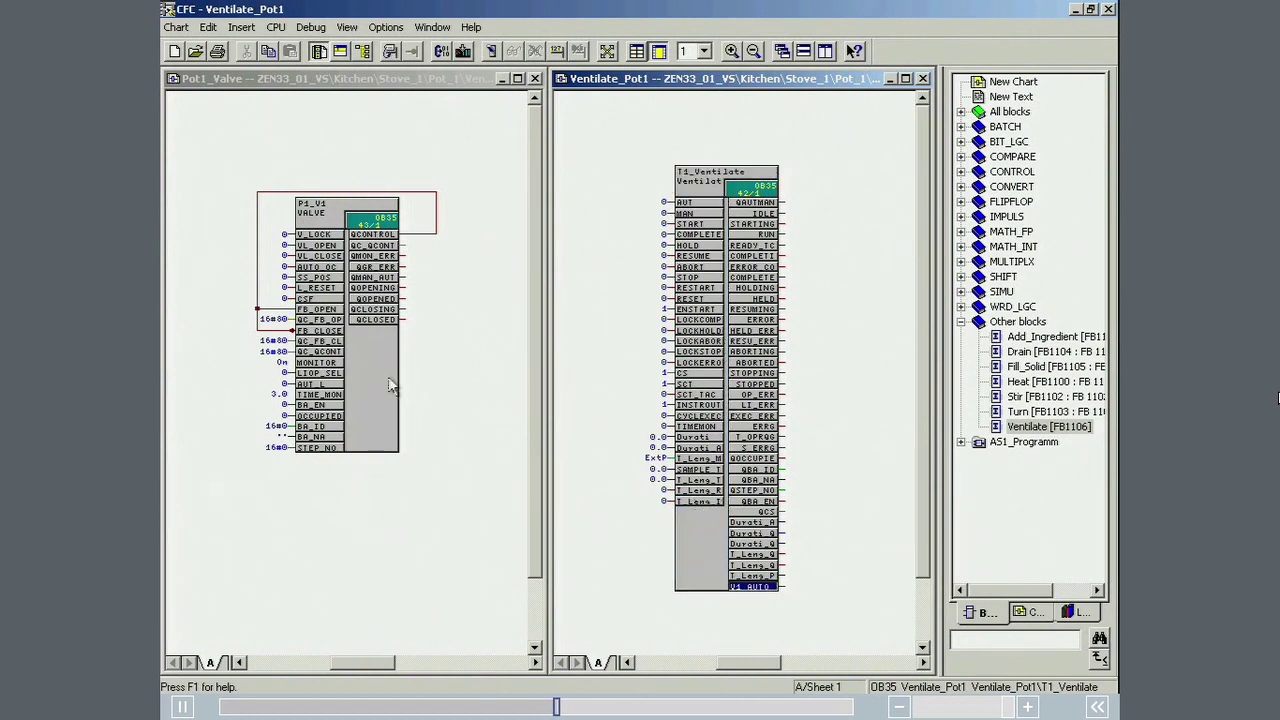
Connect V1_AUTO, QBA_EN, QBA_ID, QBA_NA, QSTEP_NO, QOCCUPIE to P1_V1's AUTO_OC, BA_EN, BA_ID, BA_NA, STEP_NO, OCCUPIED.
left_click(334, 273)
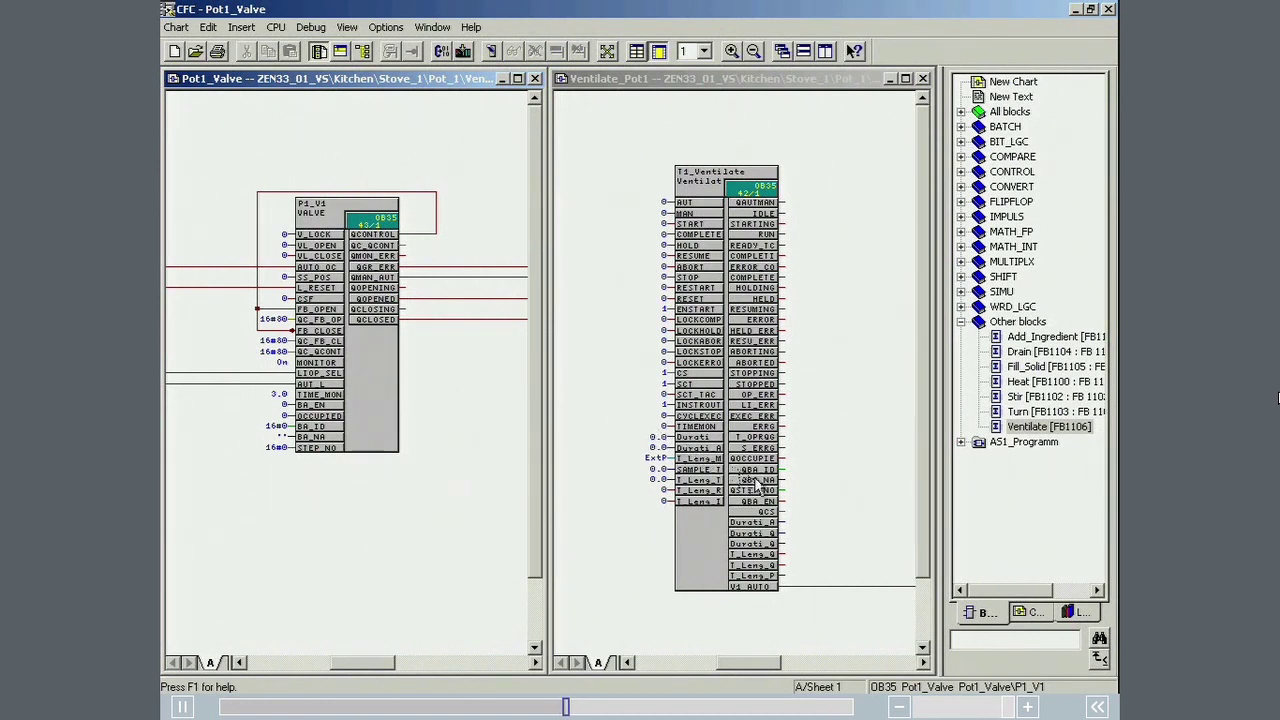
left_click(752, 501)
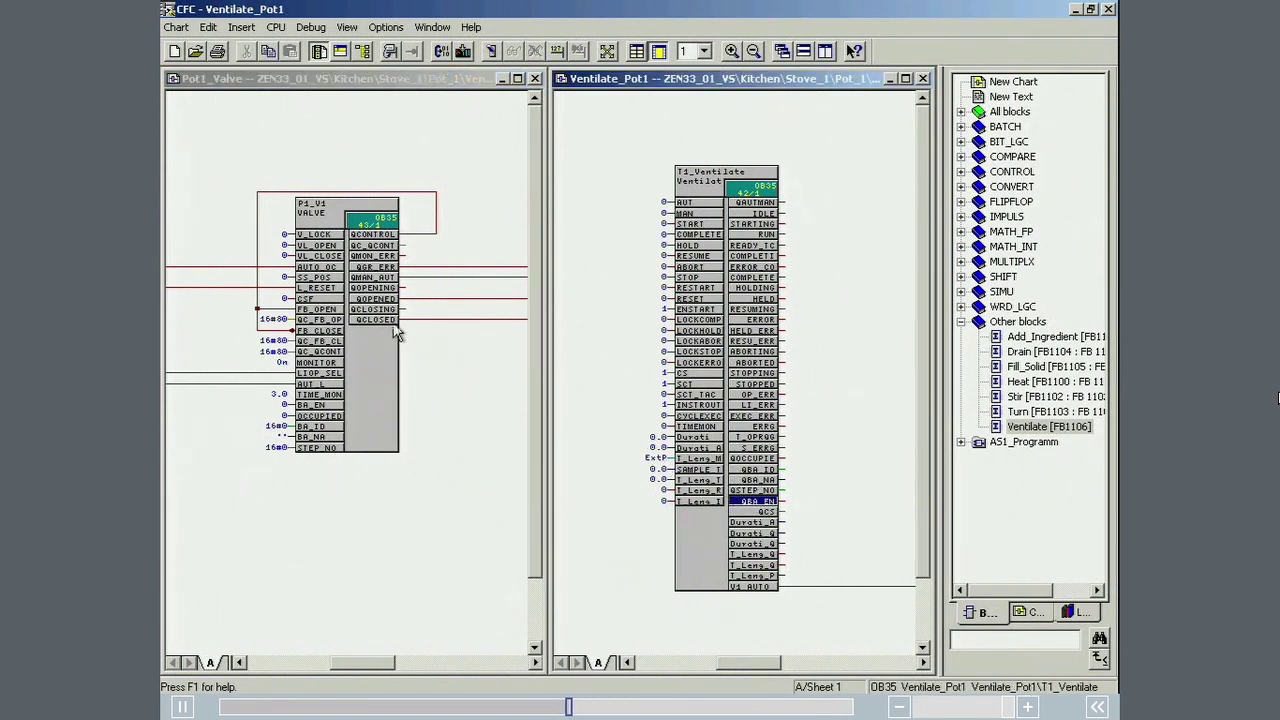
left_click(325, 405)
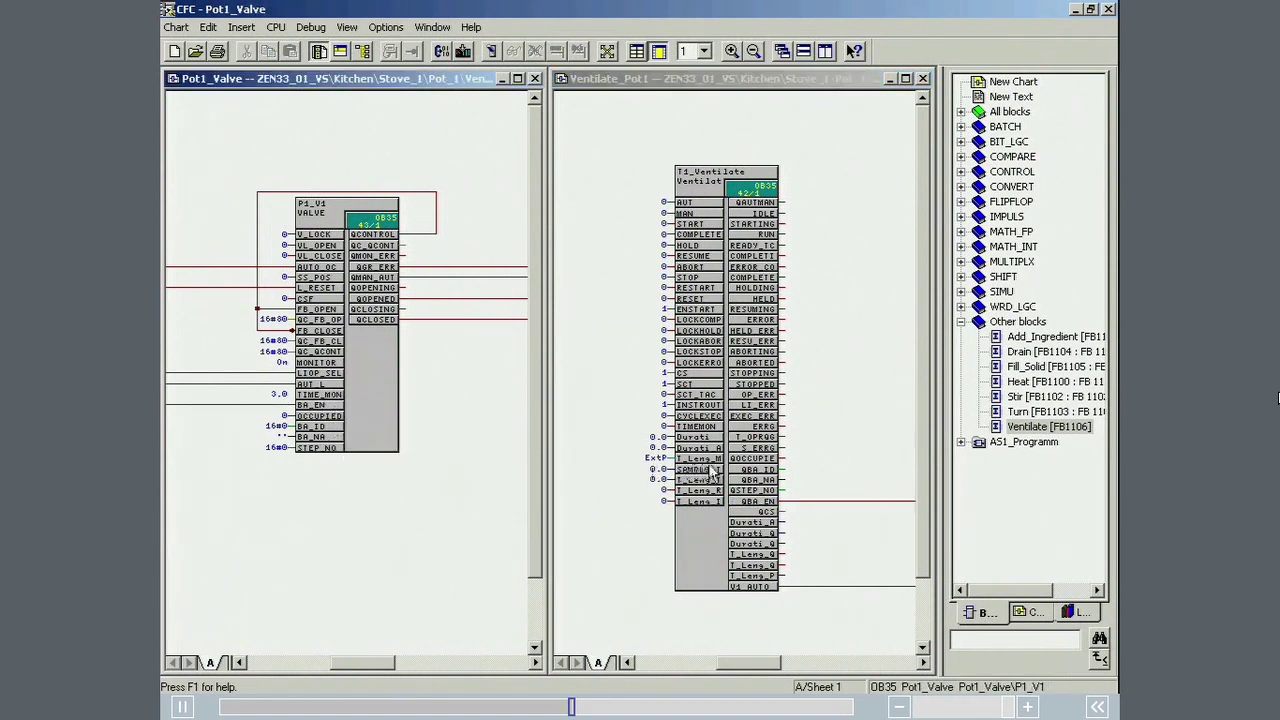
left_click(752, 469)
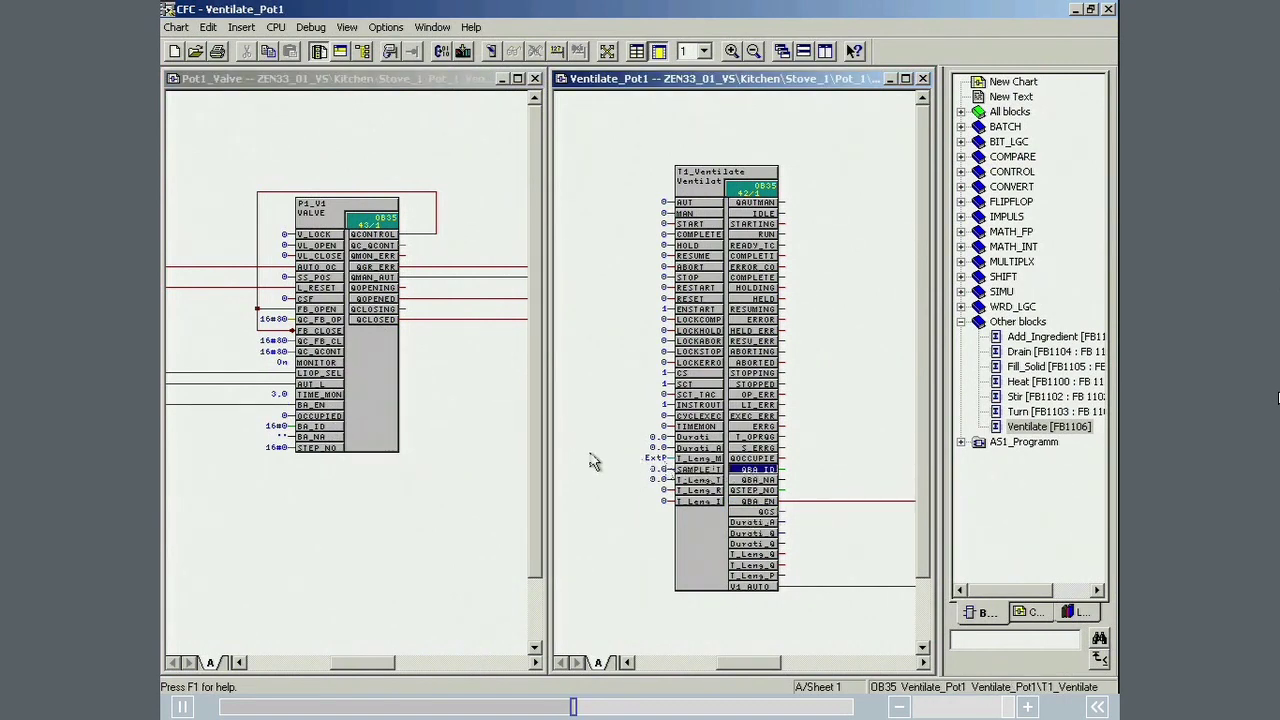
left_click(361, 427)
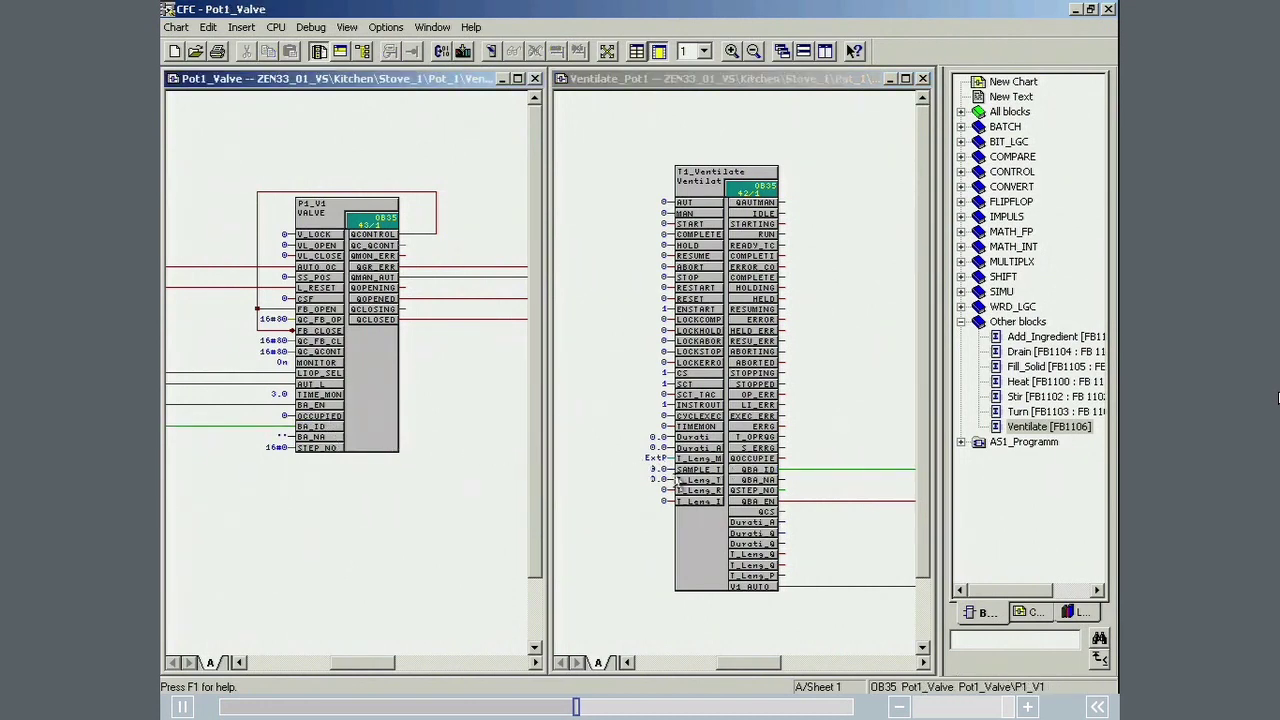
left_click(755, 480)
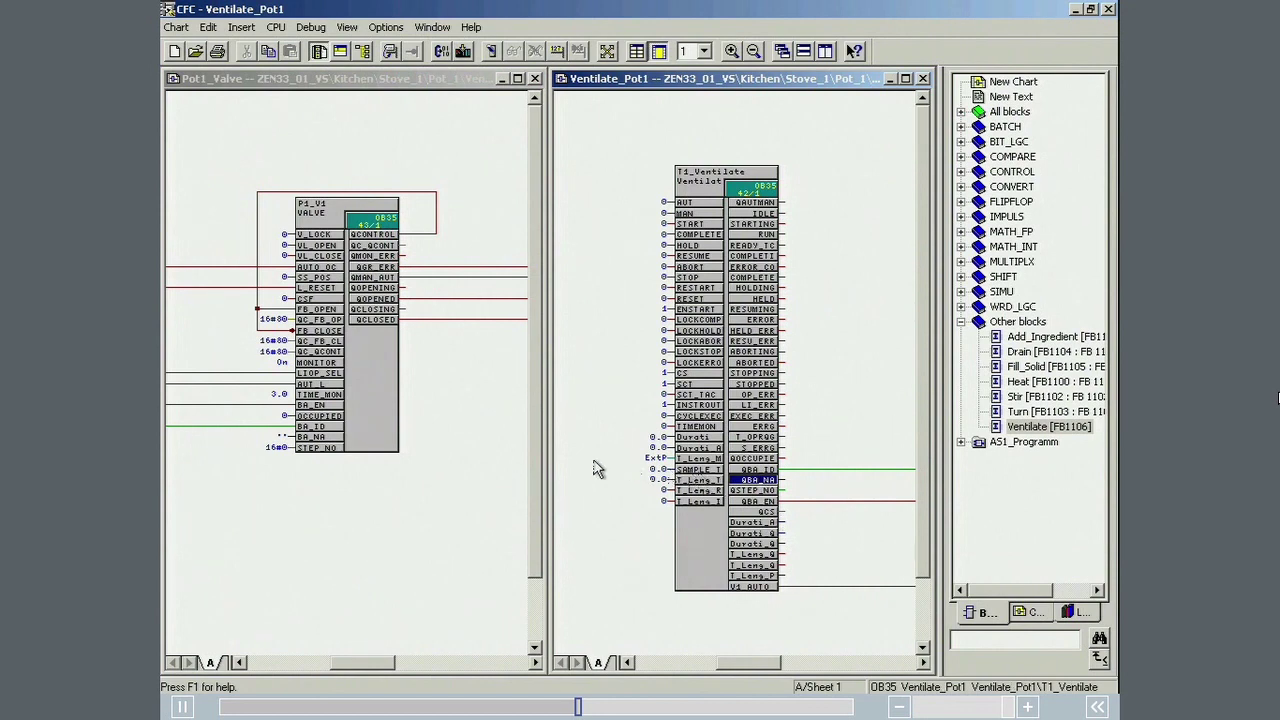
left_click(347, 439)
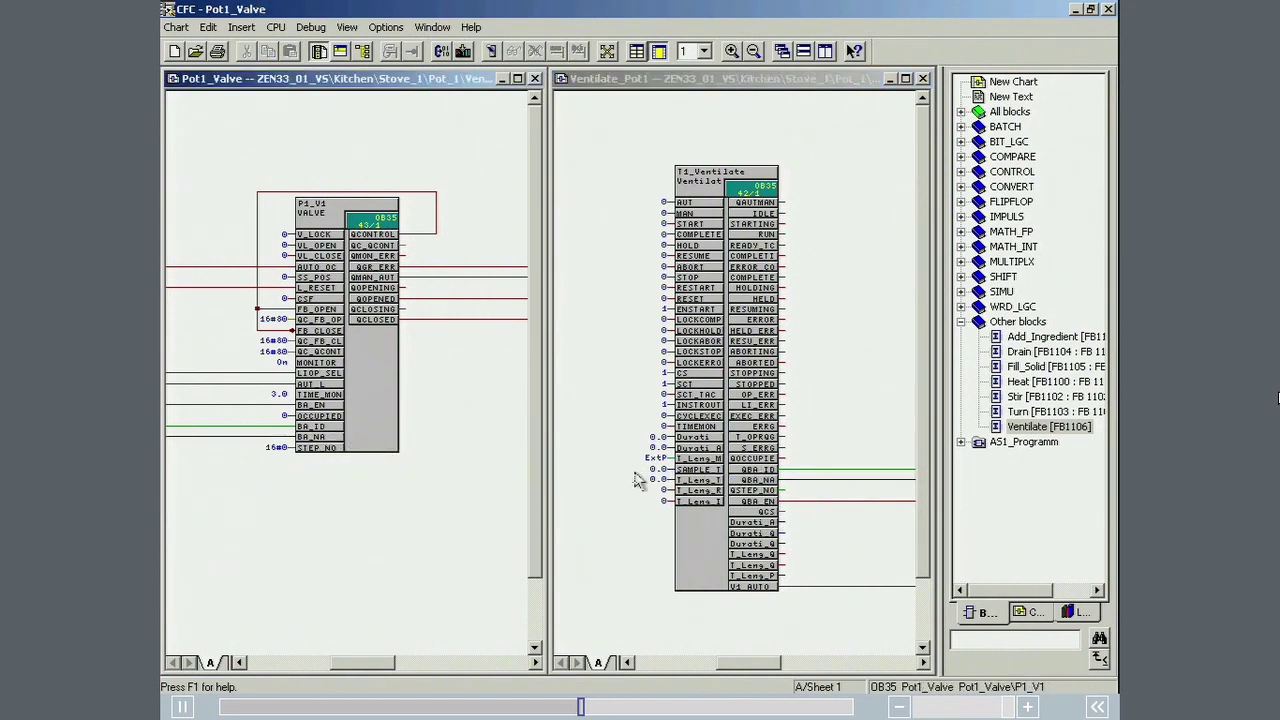
left_click(737, 491)
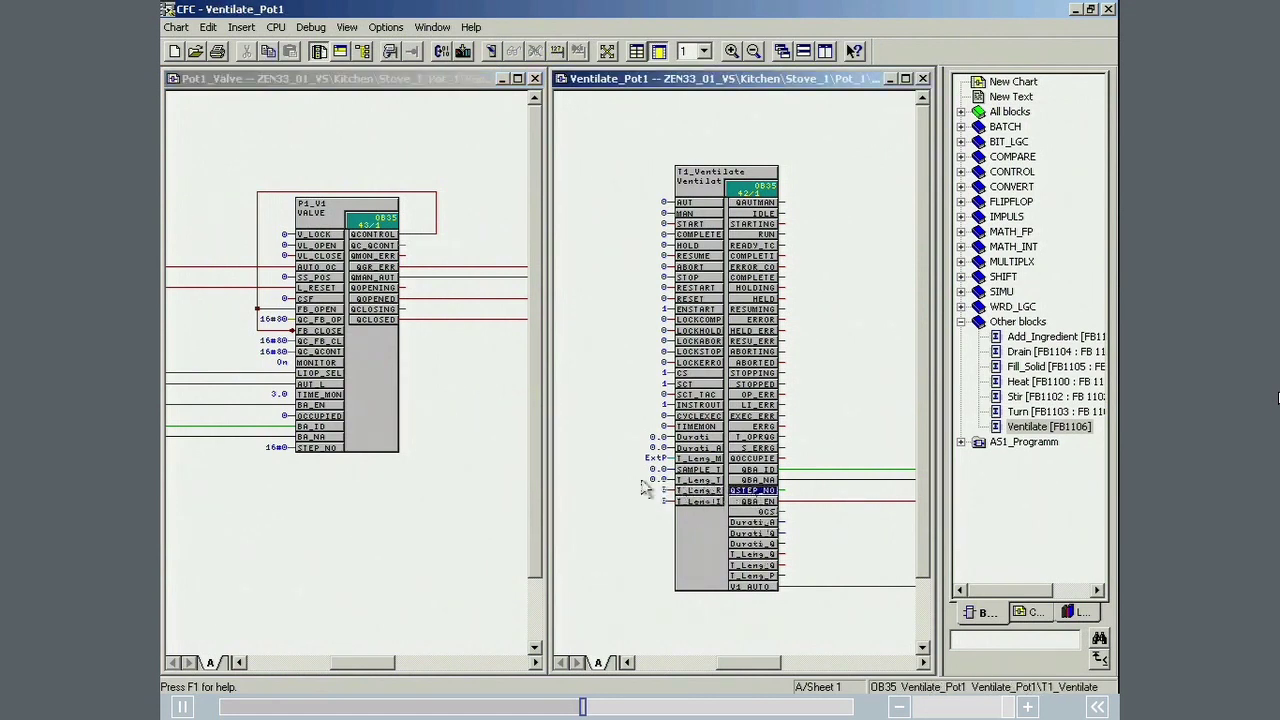
left_click(336, 449)
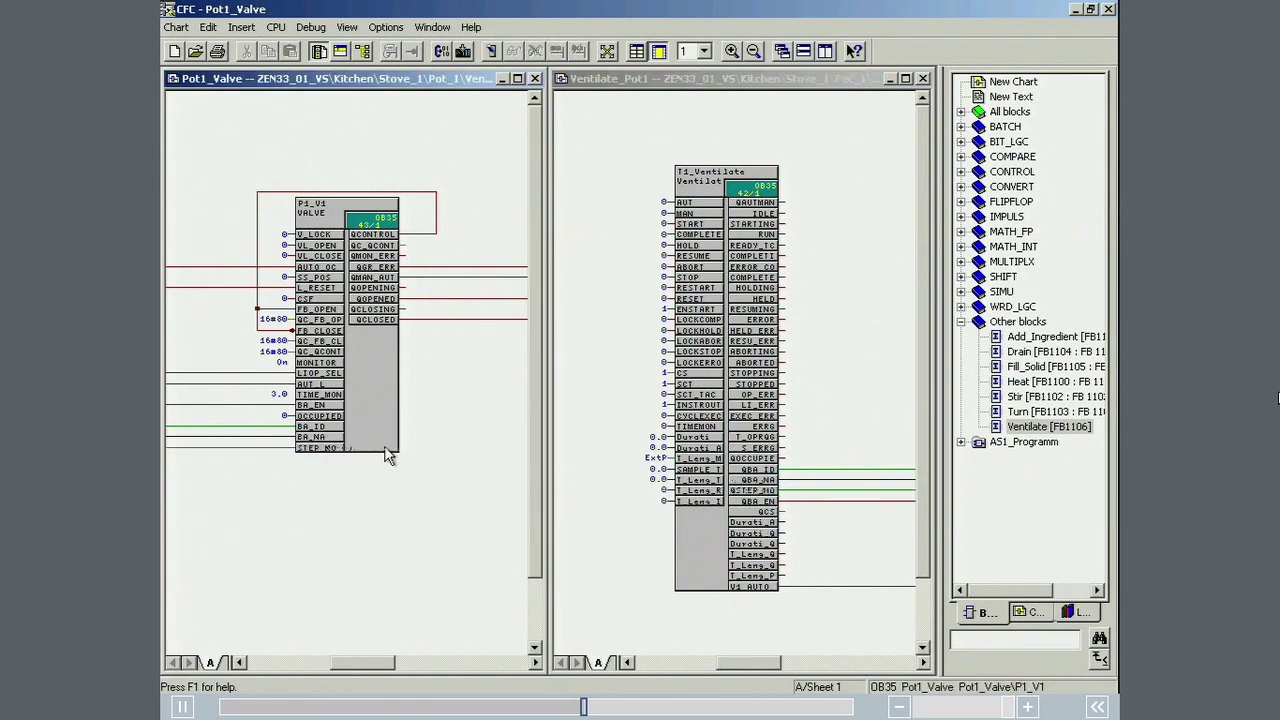
left_click(740, 458)
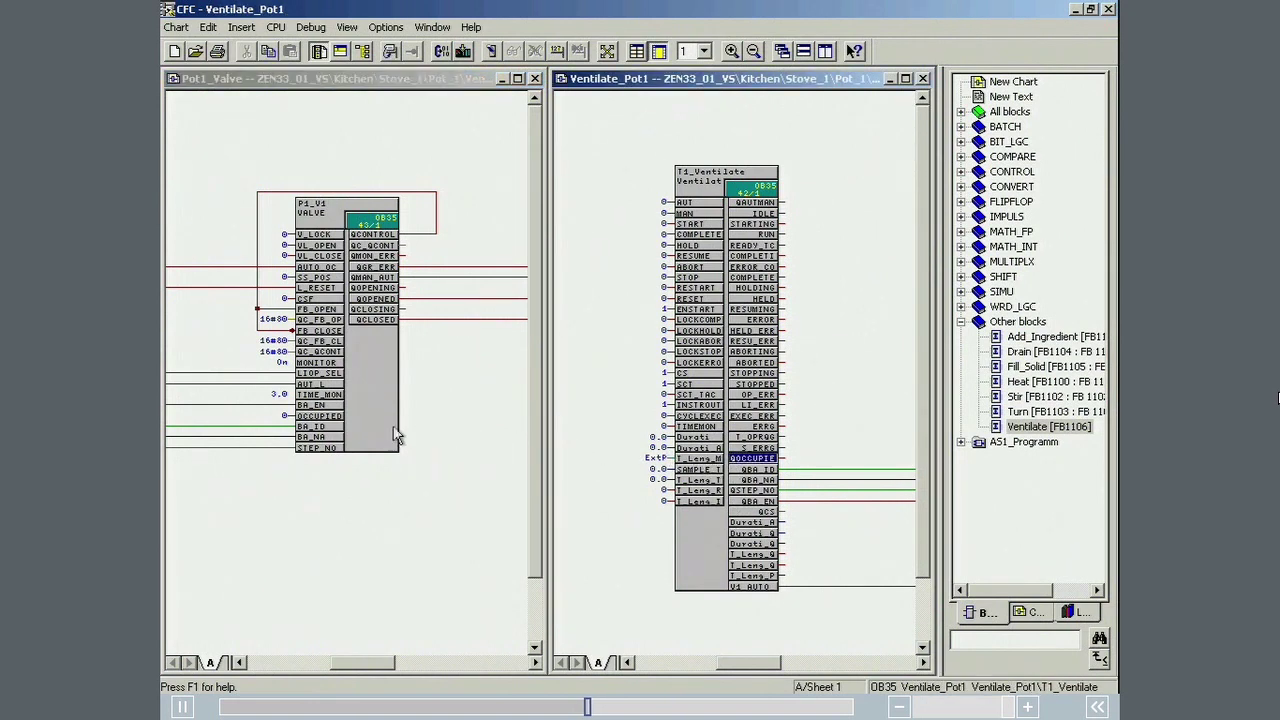
left_click(320, 416)
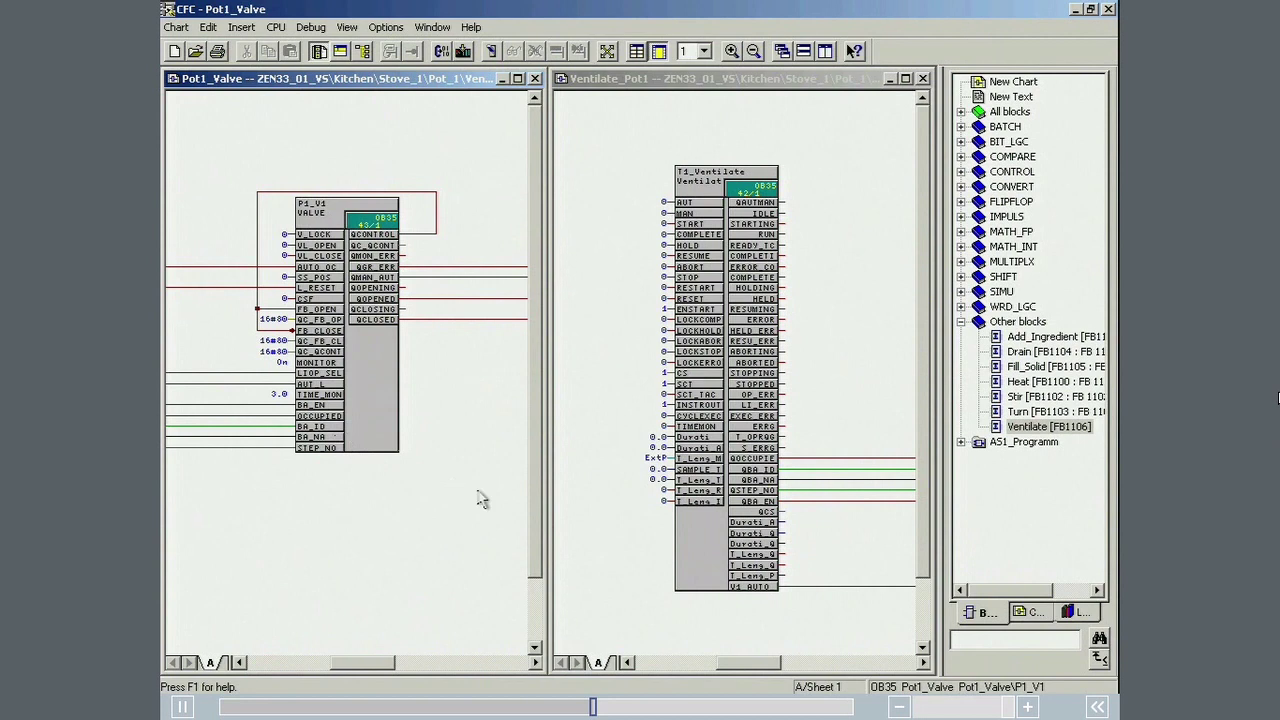
left_click(752, 578)
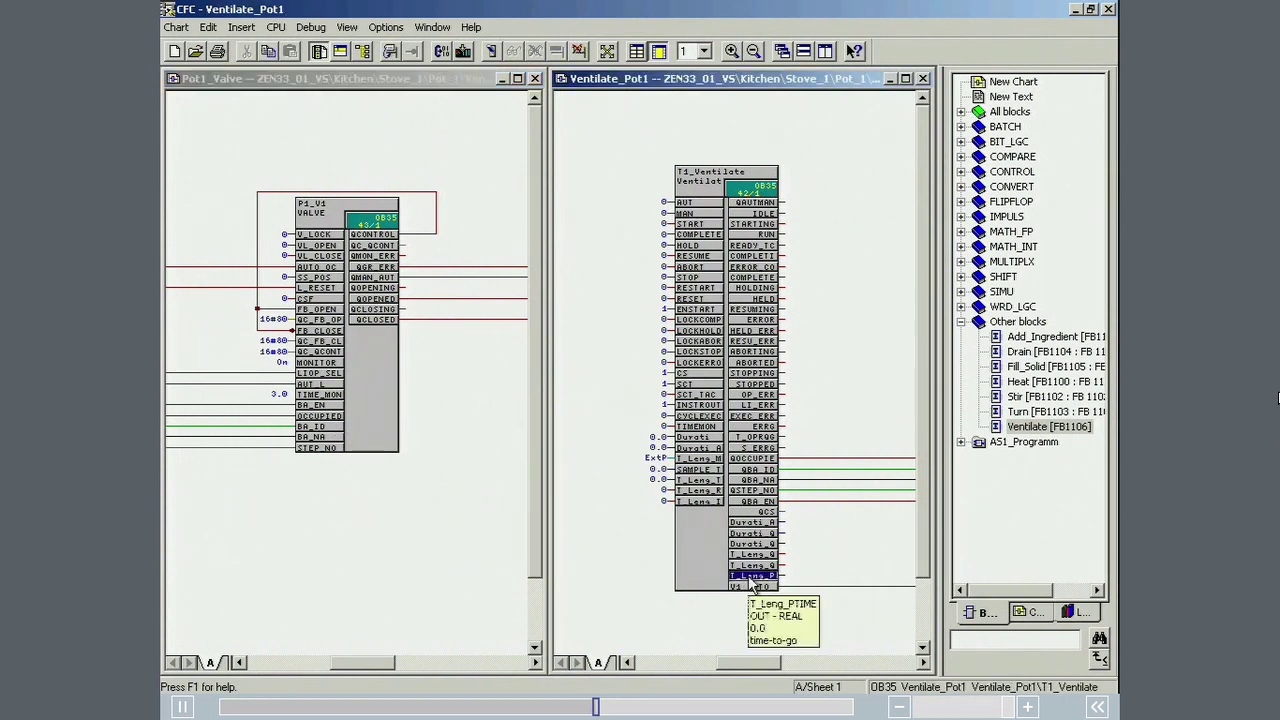
Loop T1_Ventilate's T_Leng_P output into its Durati_AI input and close the CFC editor.
left_click(704, 455)
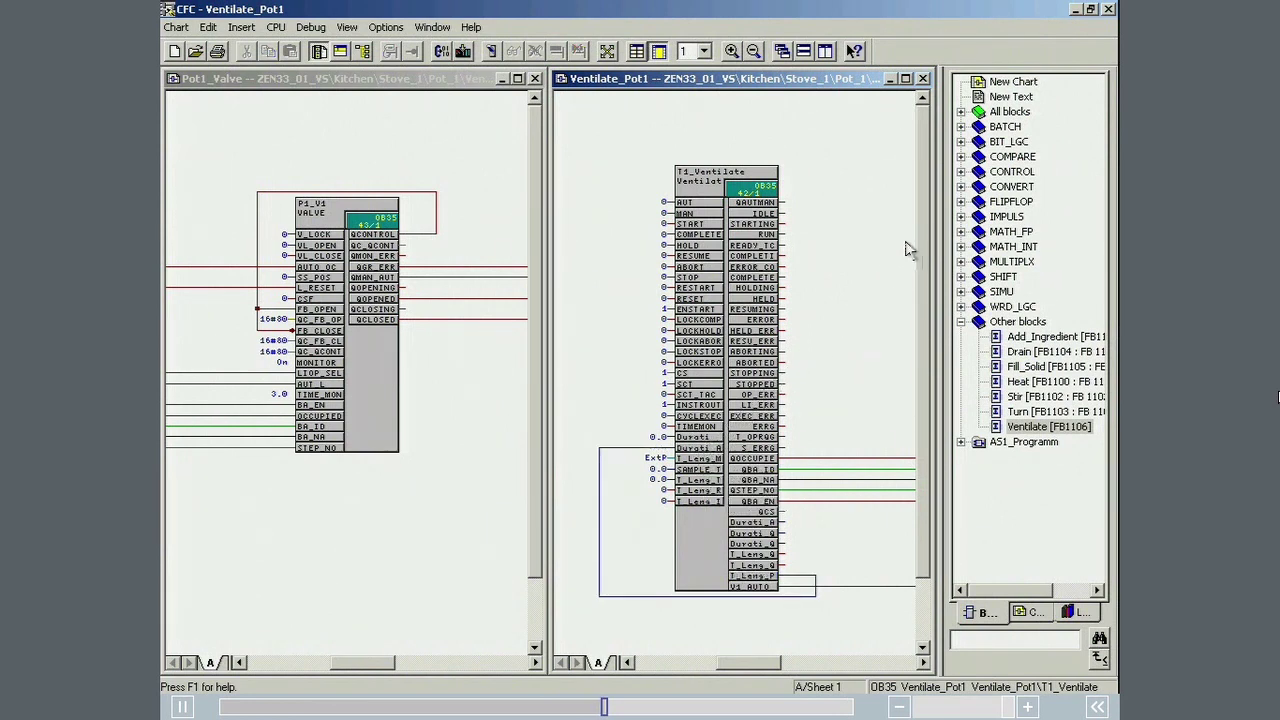
left_click(1108, 9)
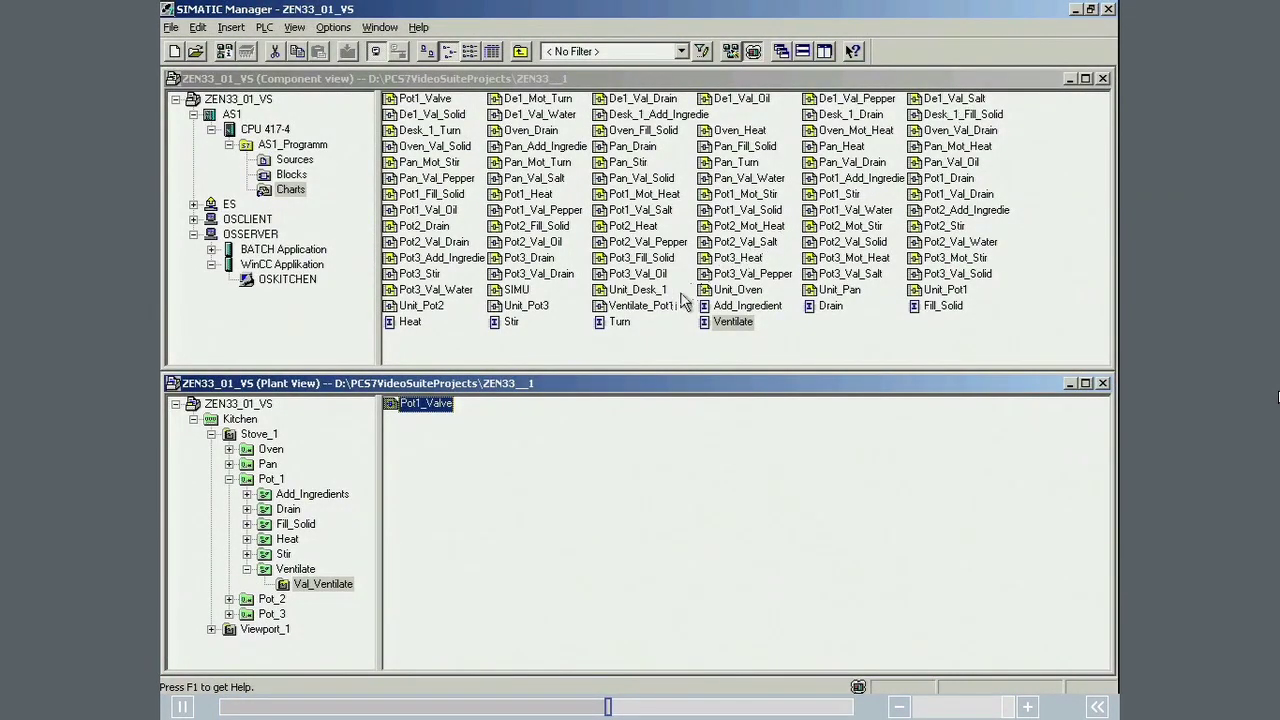
Copy Pot_1's Ventilate phase and paste it into Pot_2 and Pot_3.
left_click(1082, 384)
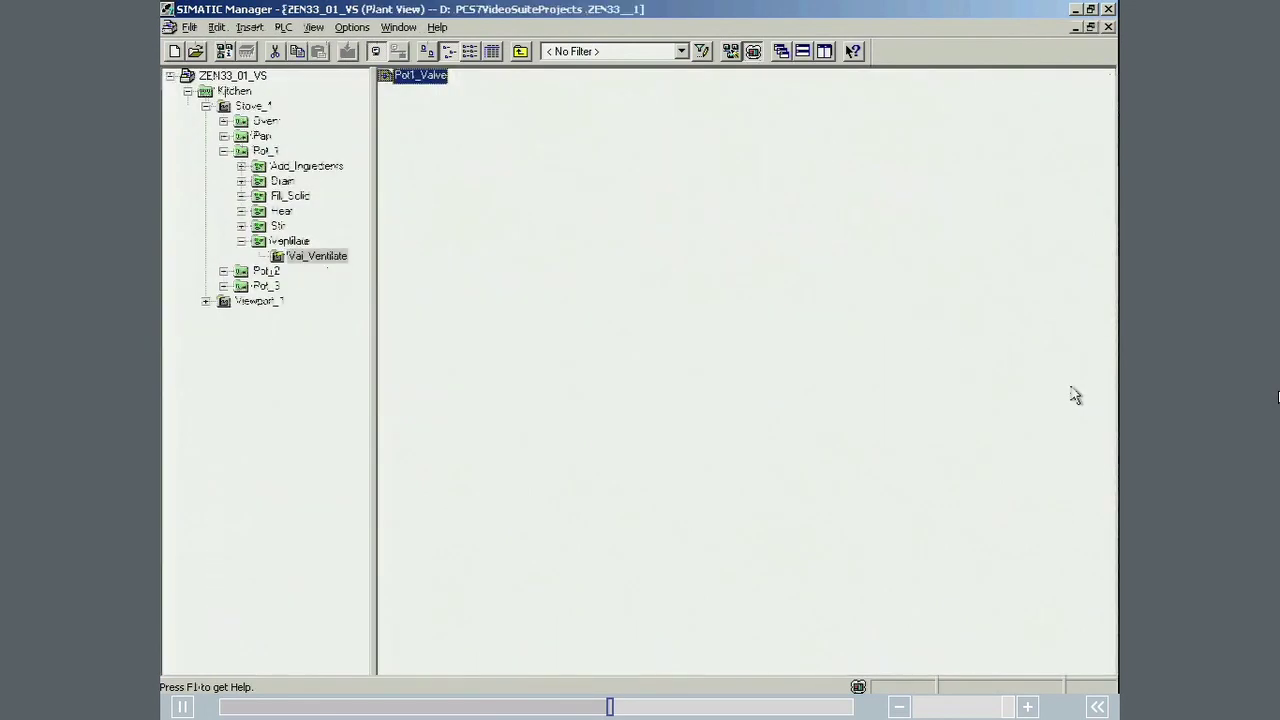
left_click(223, 271)
left_click(223, 361)
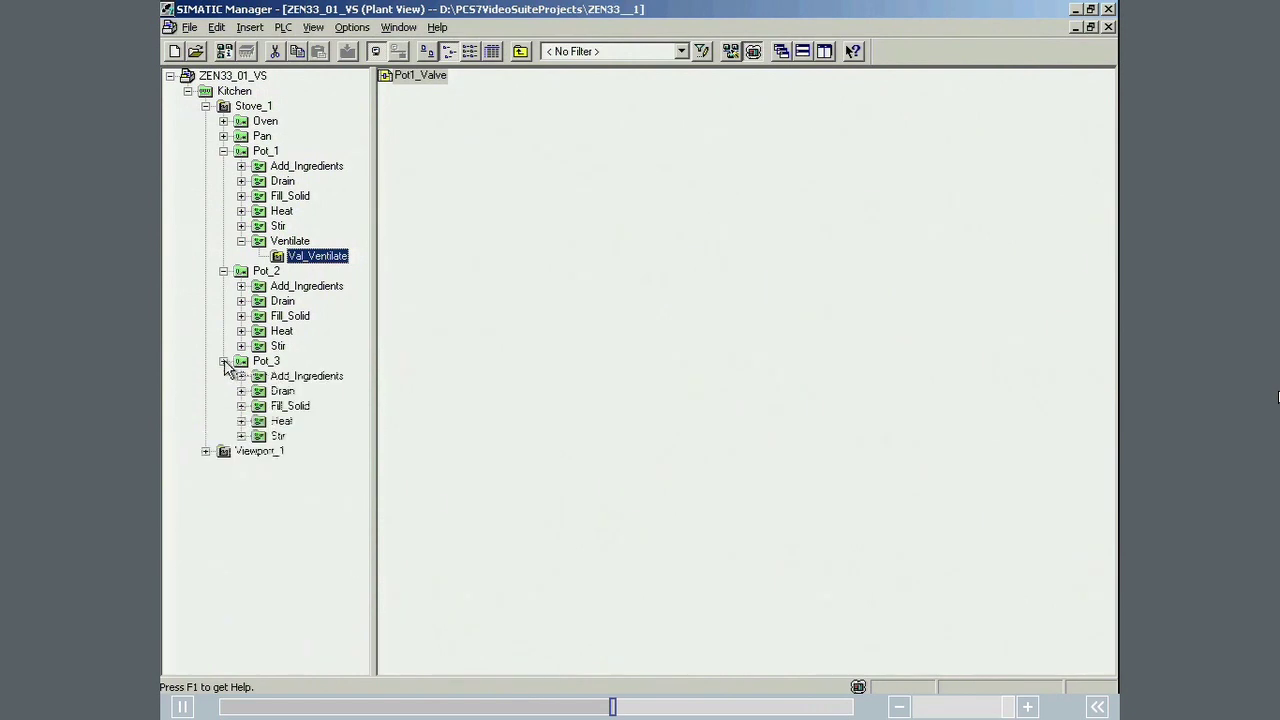
right_click(252, 266)
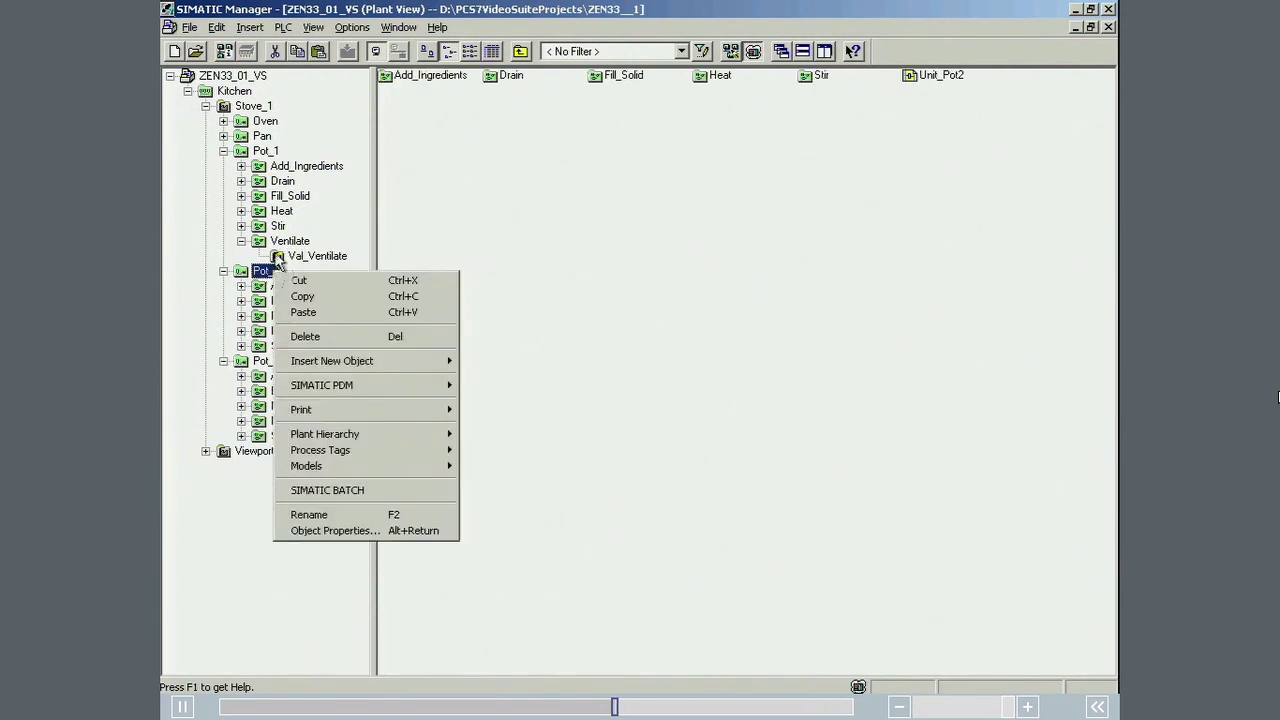
right_click(283, 242)
left_click(310, 263)
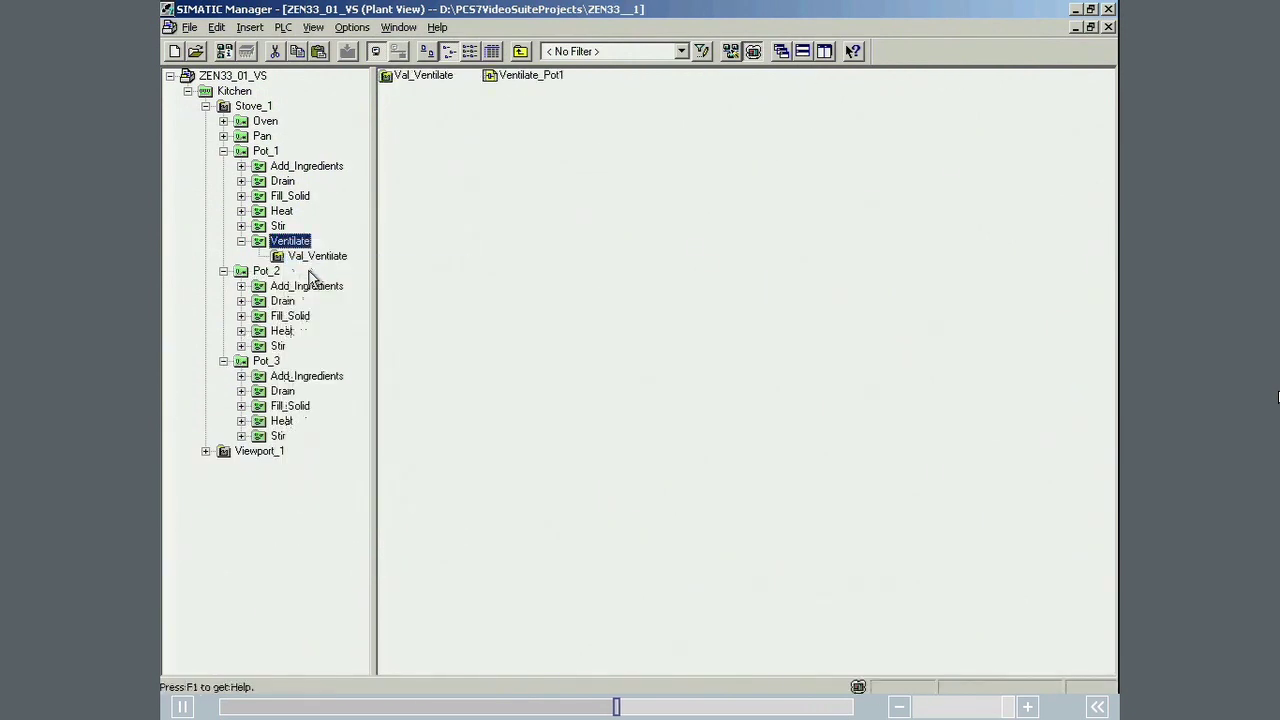
right_click(274, 274)
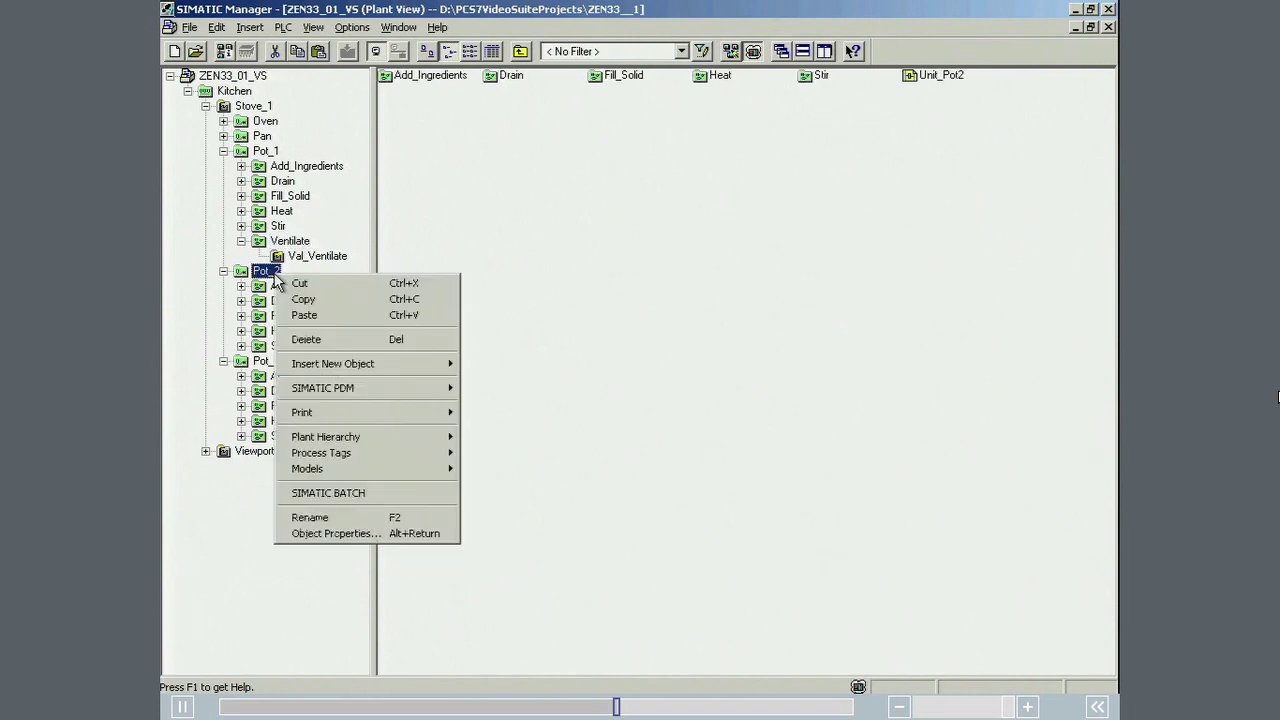
left_click(304, 315)
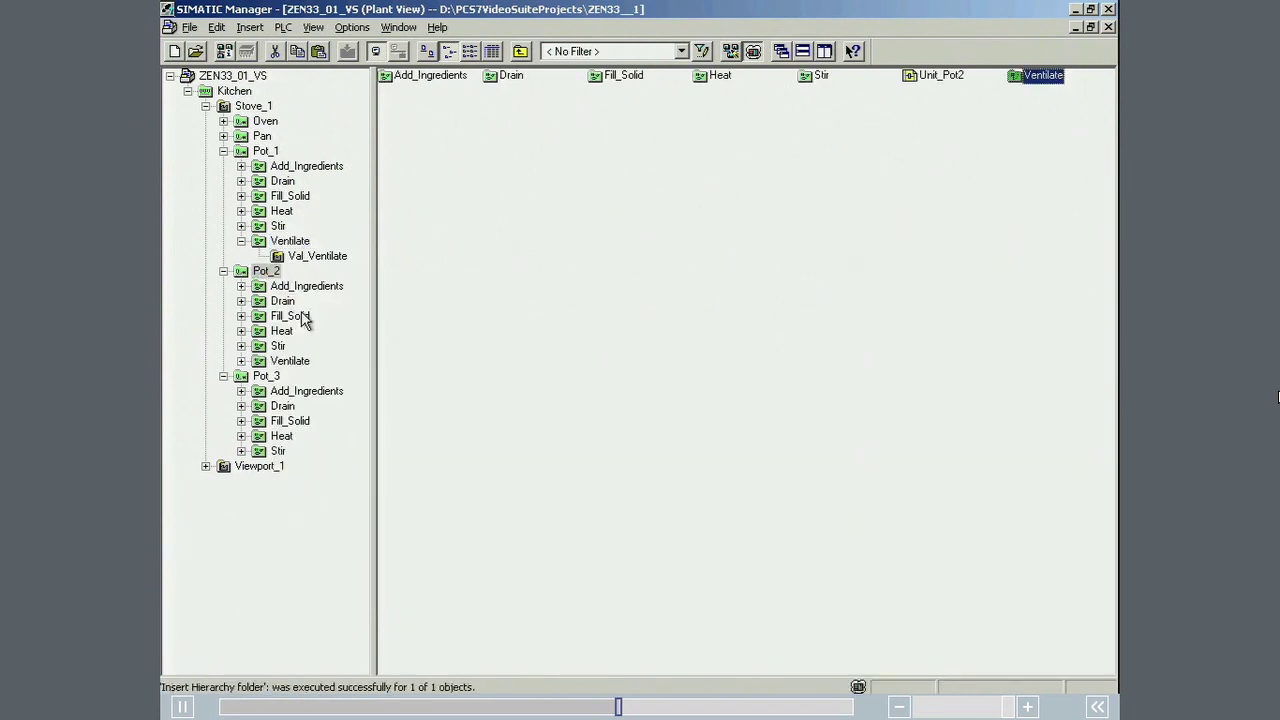
right_click(283, 242)
left_click(296, 268)
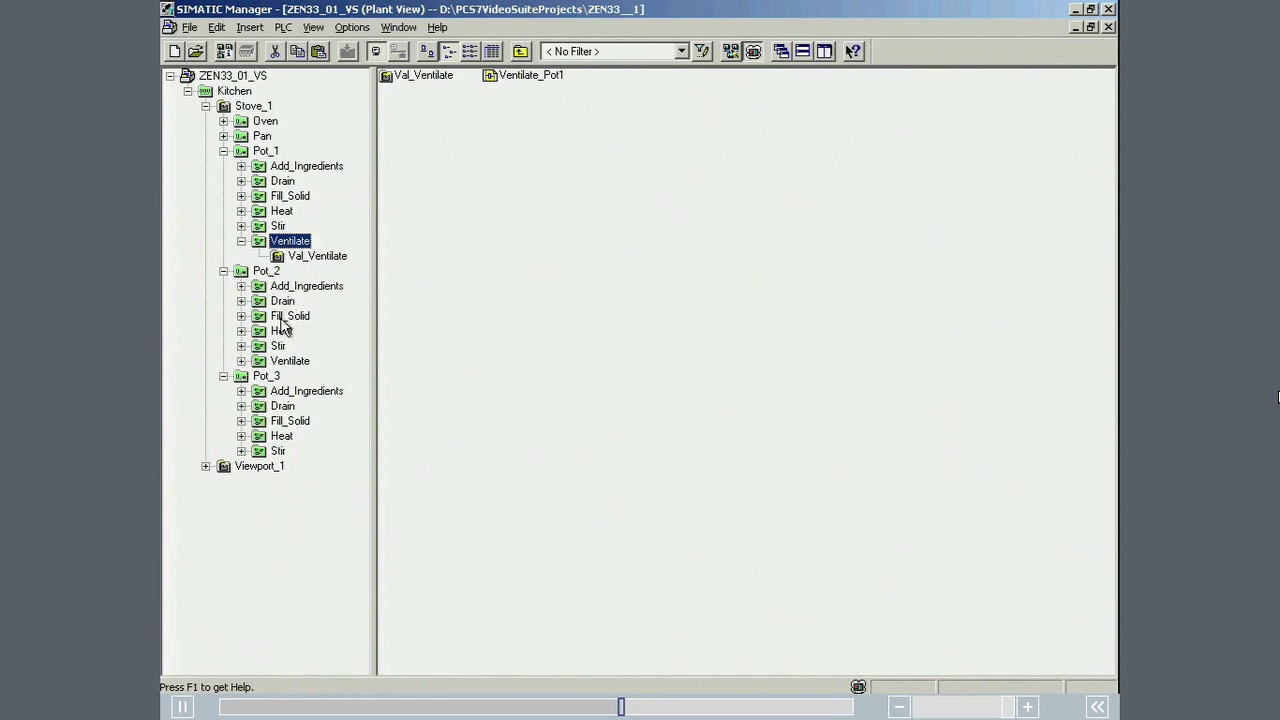
right_click(268, 377)
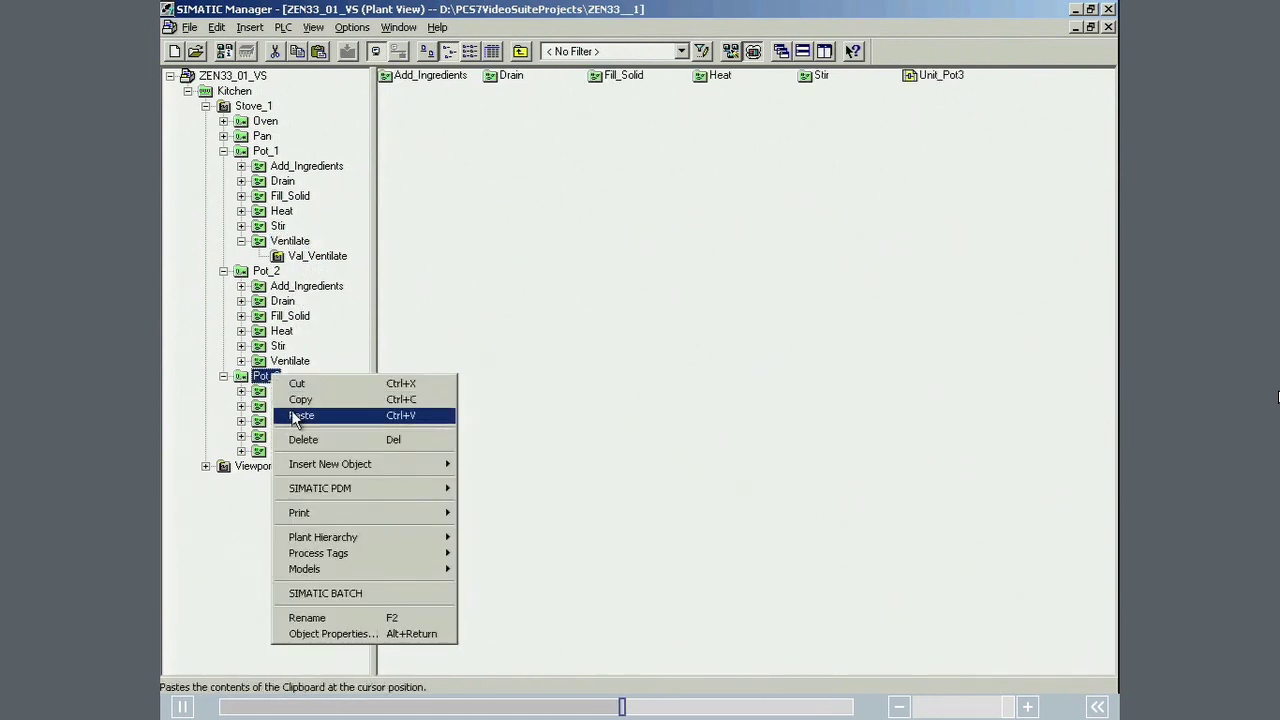
left_click(298, 416)
Rename Pot_2's Ventilate_Pot1(1) chart to Ventilate_Pot2.
left_click(291, 362)
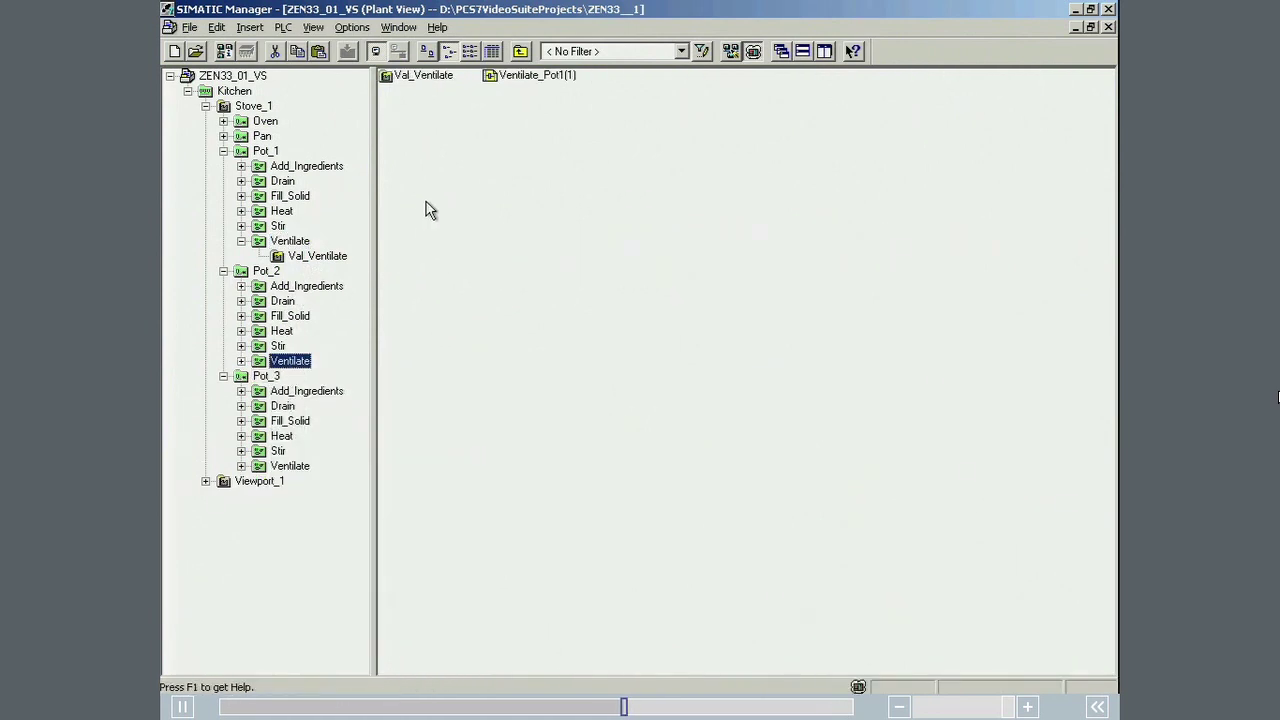
left_click(545, 78)
left_click(545, 78)
left_click(577, 78)
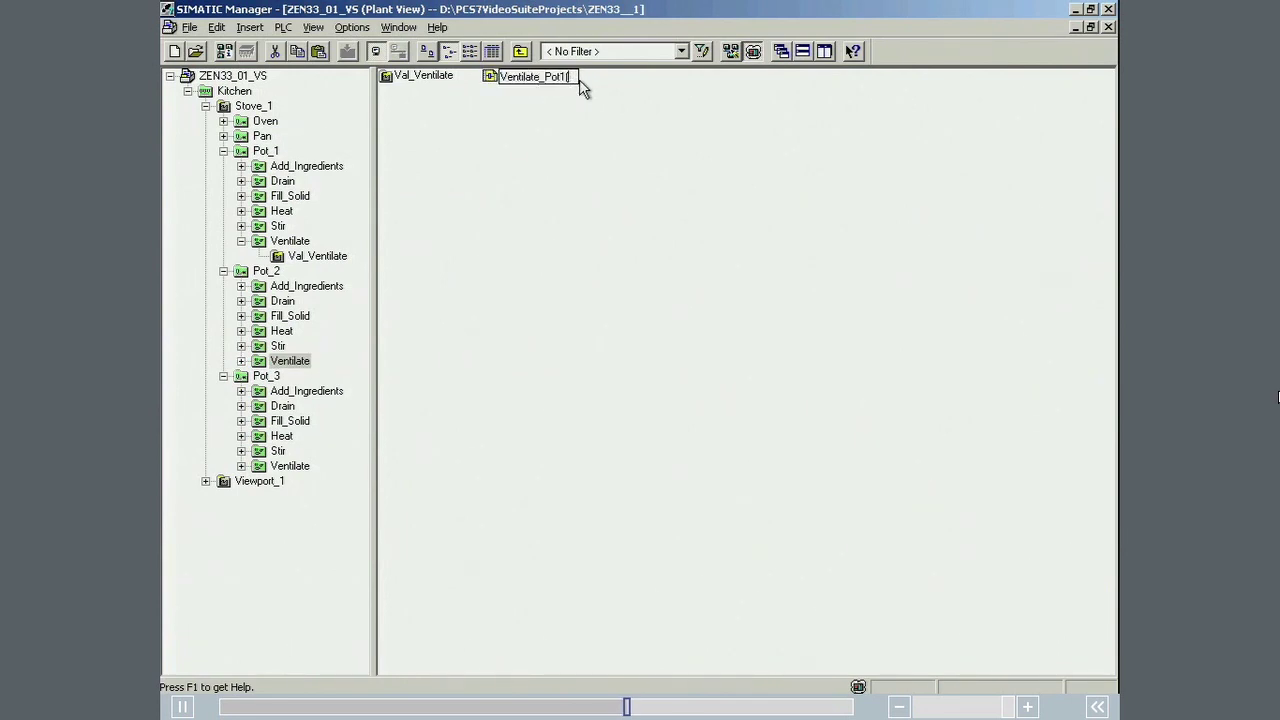
type("2")
key("Return")
key("Return")
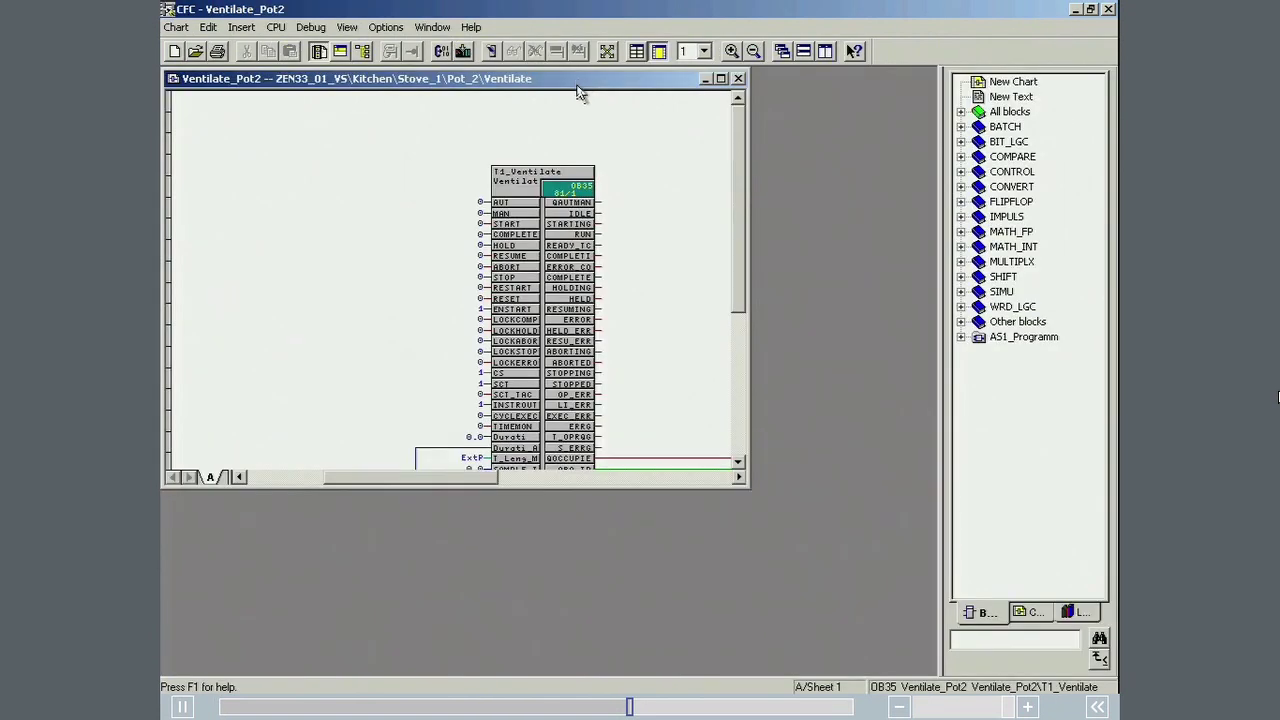
Change the Ventilate_Pot2 block name from T1_Ventilate to T2_Ventilate and close the chart.
double_click(523, 171)
left_click(311, 190)
key("BackSpace")
type("2")
key("Return")
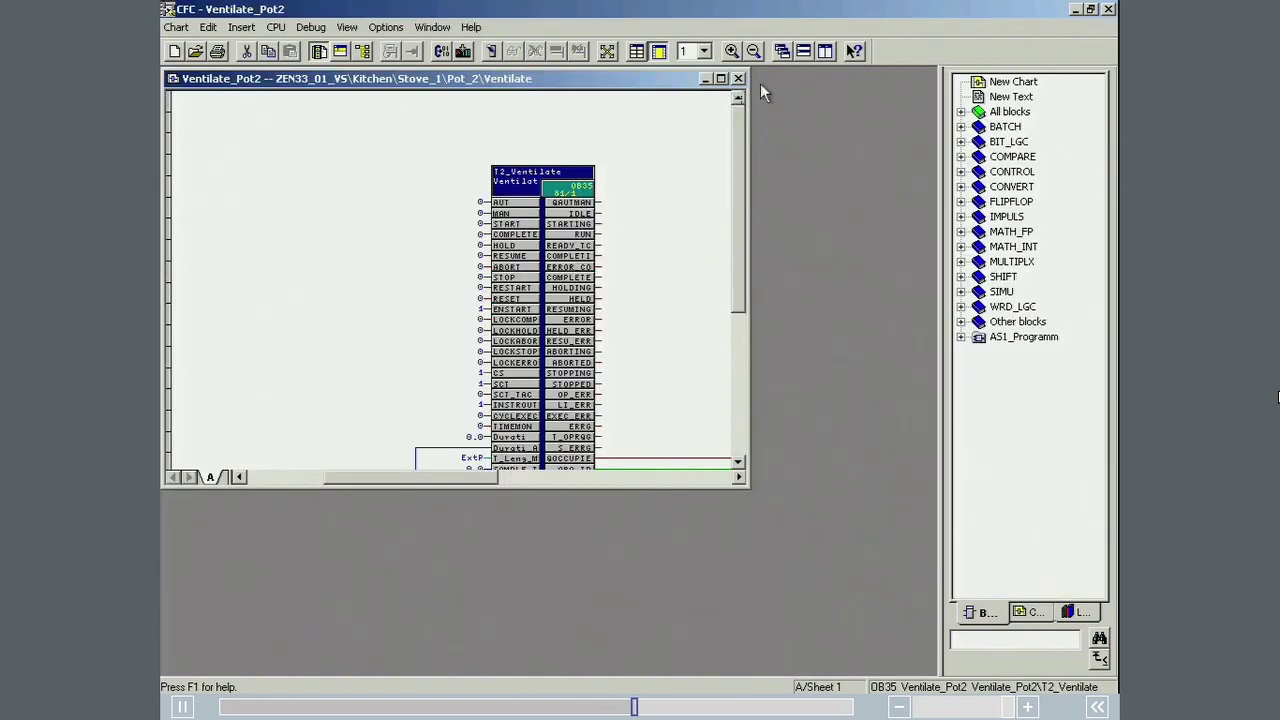
left_click(1108, 9)
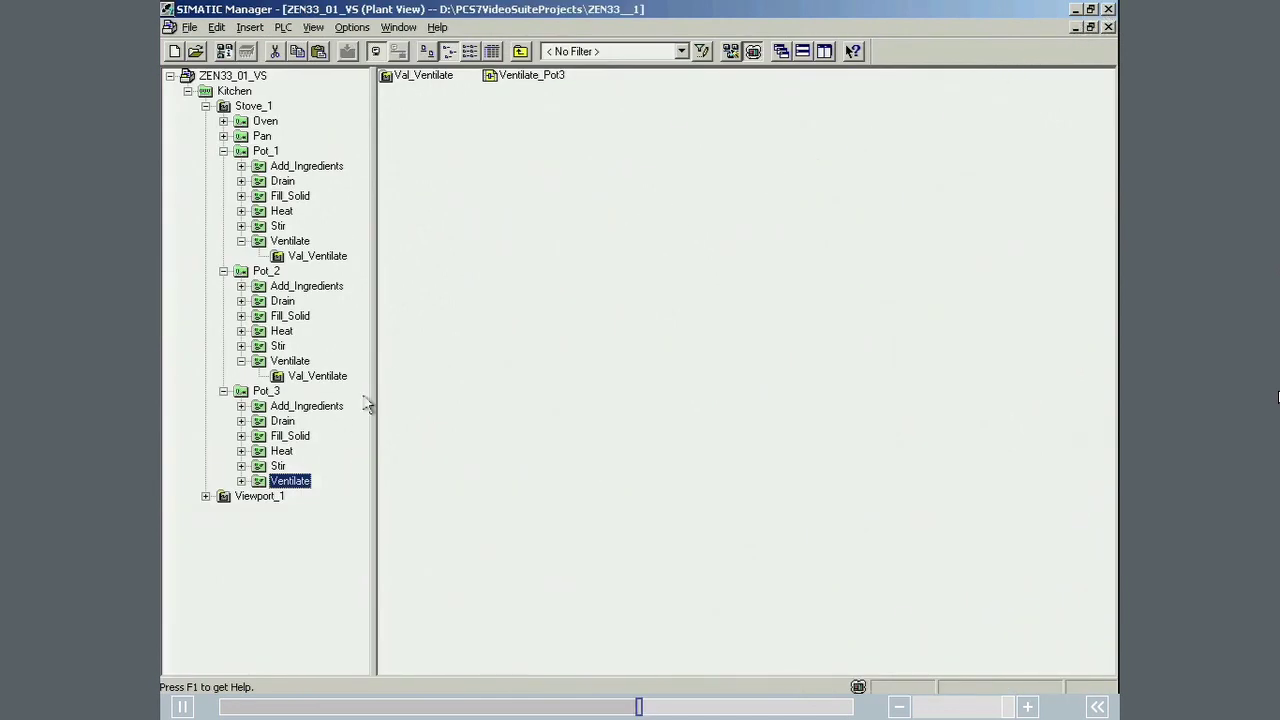
Rename the Pot1_Valve(2) chart under Pot_3's Val_Ventilate to Pot3_Valve.
left_click(241, 481)
left_click(316, 496)
left_click(441, 77)
left_click(441, 77)
key("End")
key("BackSpace")
key("BackSpace")
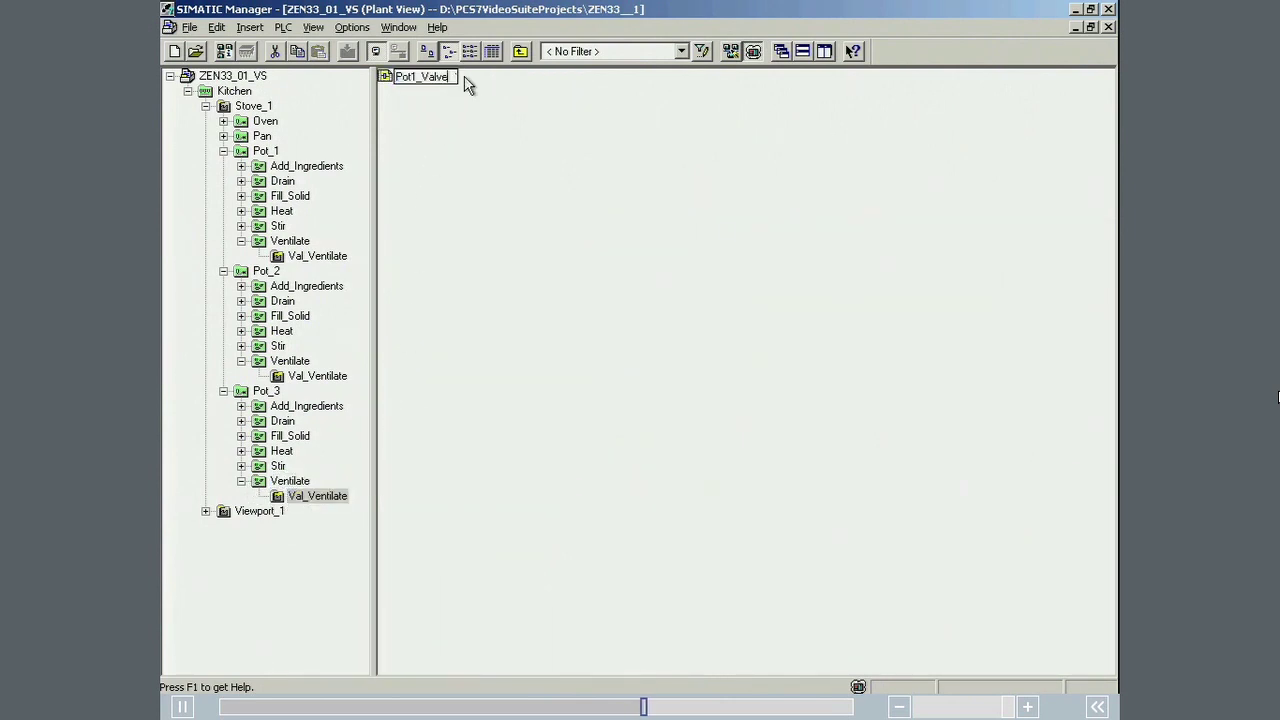
key("BackSpace")
key("BackSpace")
key("BackSpace")
key("BackSpace")
key("BackSpace")
key("BackSpace")
key("BackSpace")
type("3_Valve")
key("Return")
key("Return")
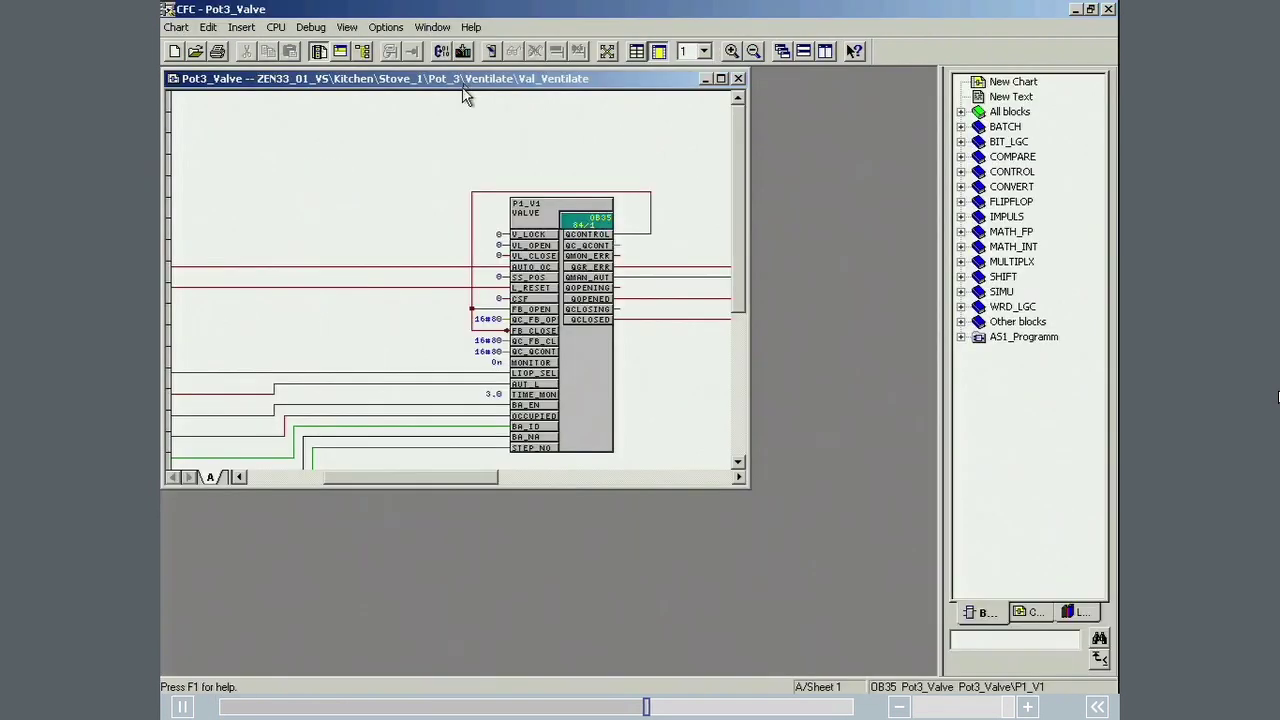
Change the Pot3_Valve chart's valve block name from P1_V1 to P3_V1.
double_click(524, 212)
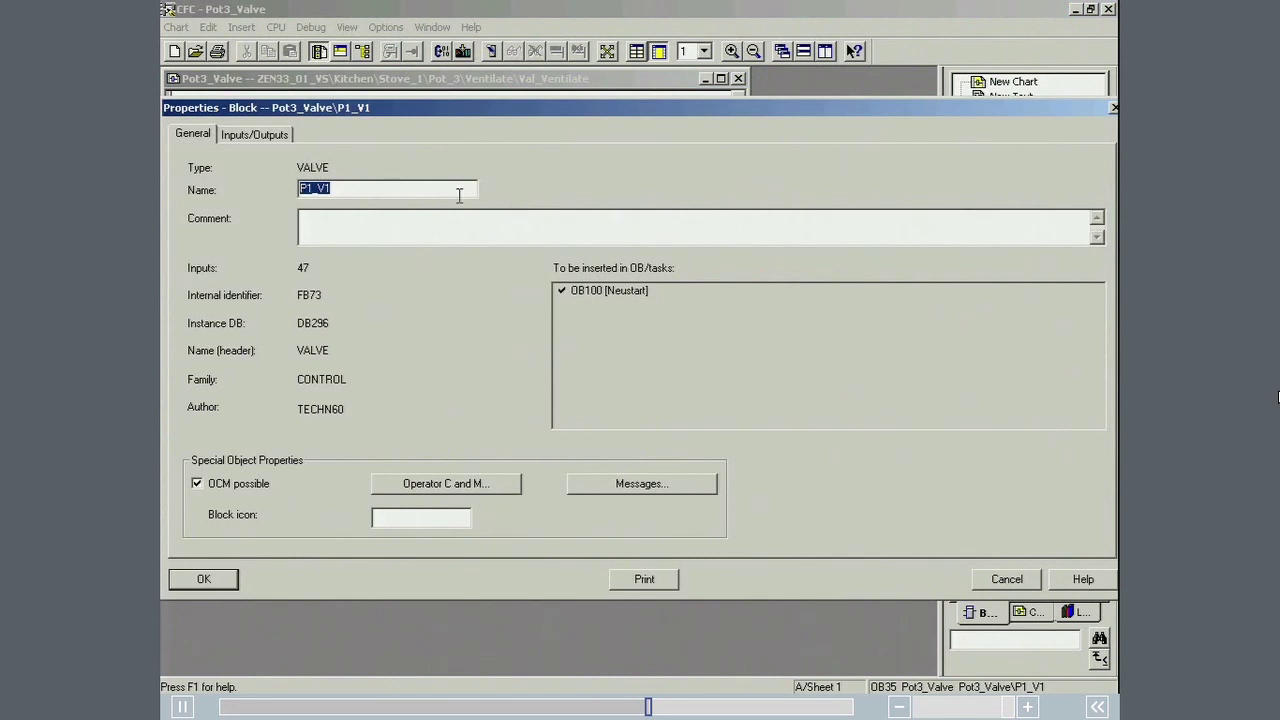
left_click(314, 189)
key("Return")
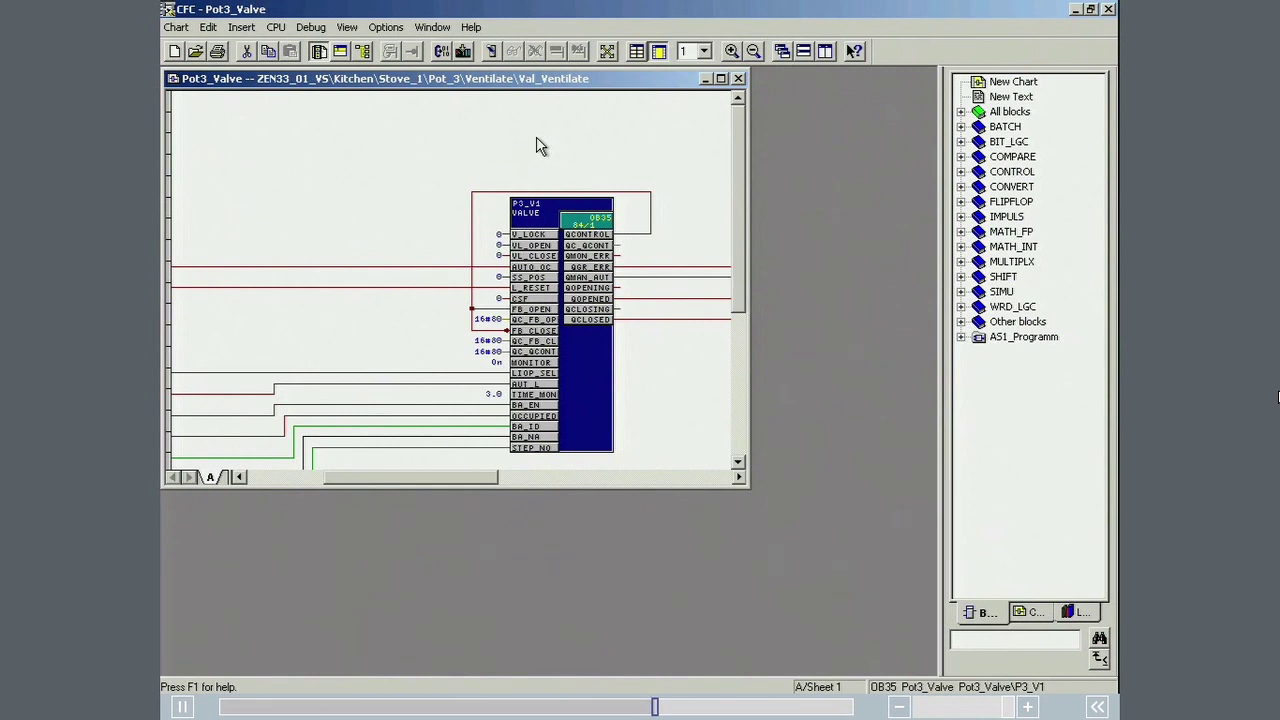
left_click(440, 52)
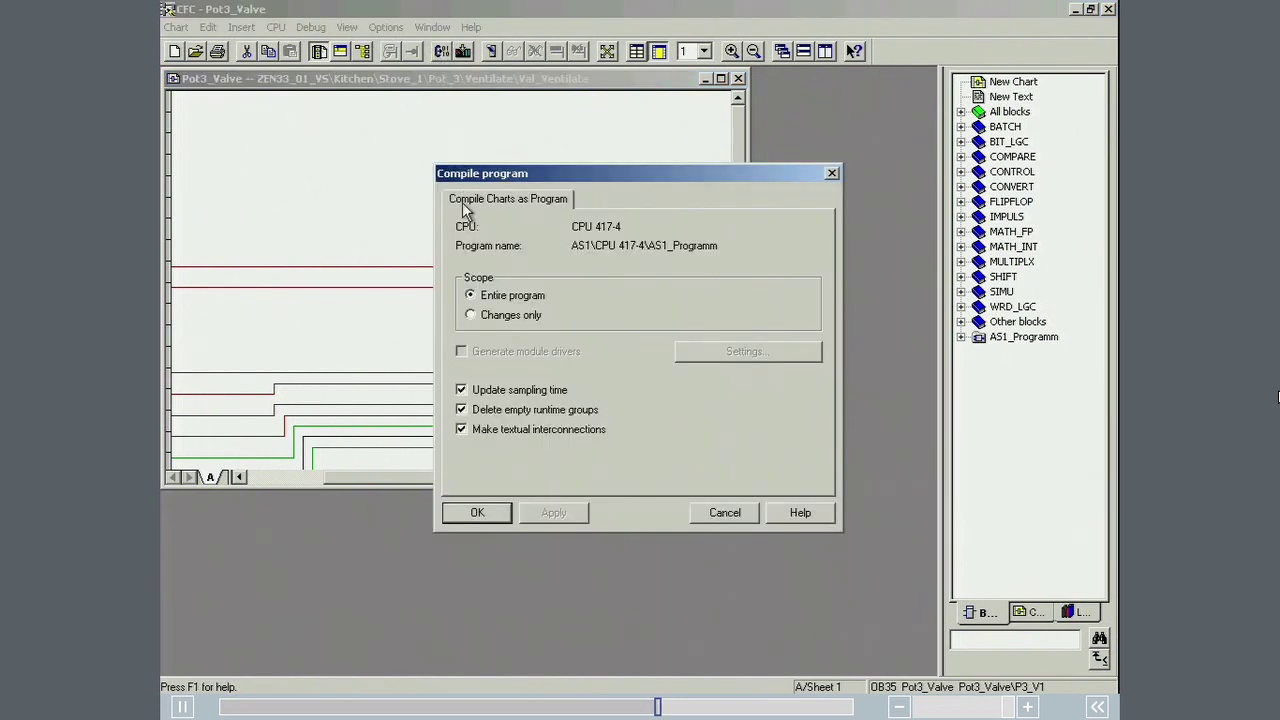
Compile only the changes of the AS program, finishing with 0 errors and 3 warnings.
left_click(470, 312)
left_click(545, 514)
left_click(477, 513)
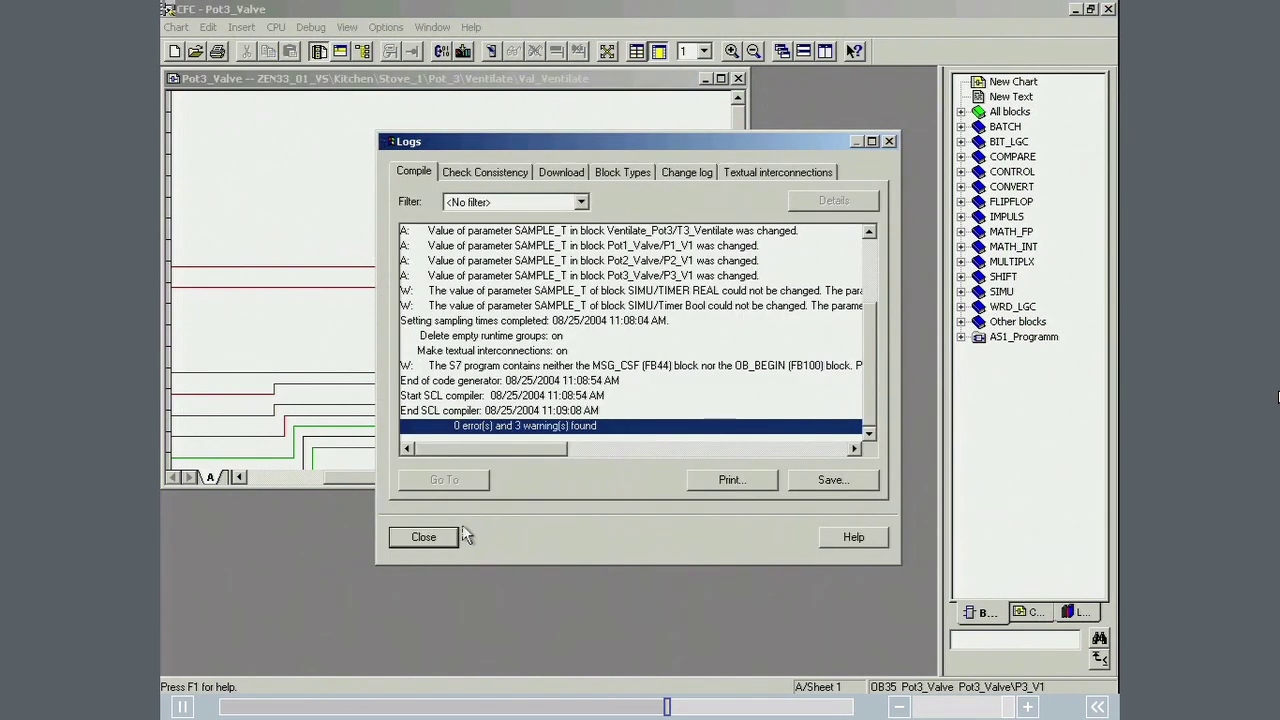
left_click(440, 537)
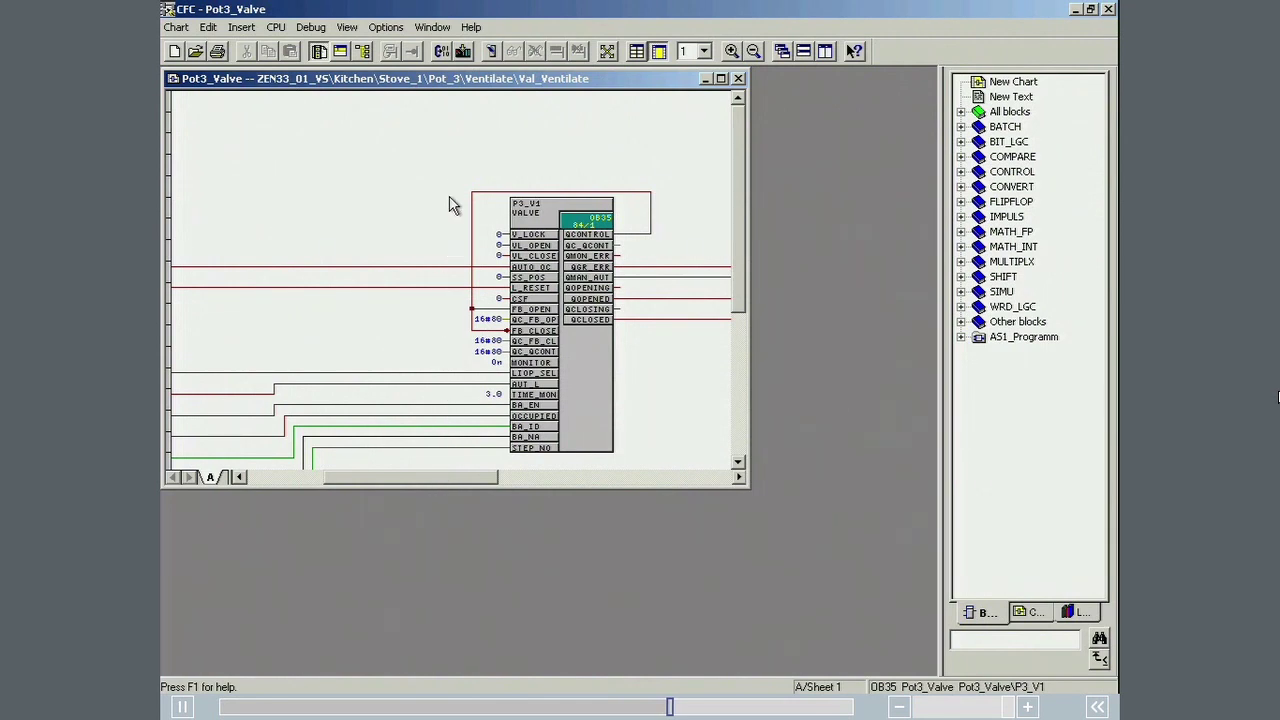
Download only the changes to CPU 417-4 and close the CFC Editor.
left_click(462, 51)
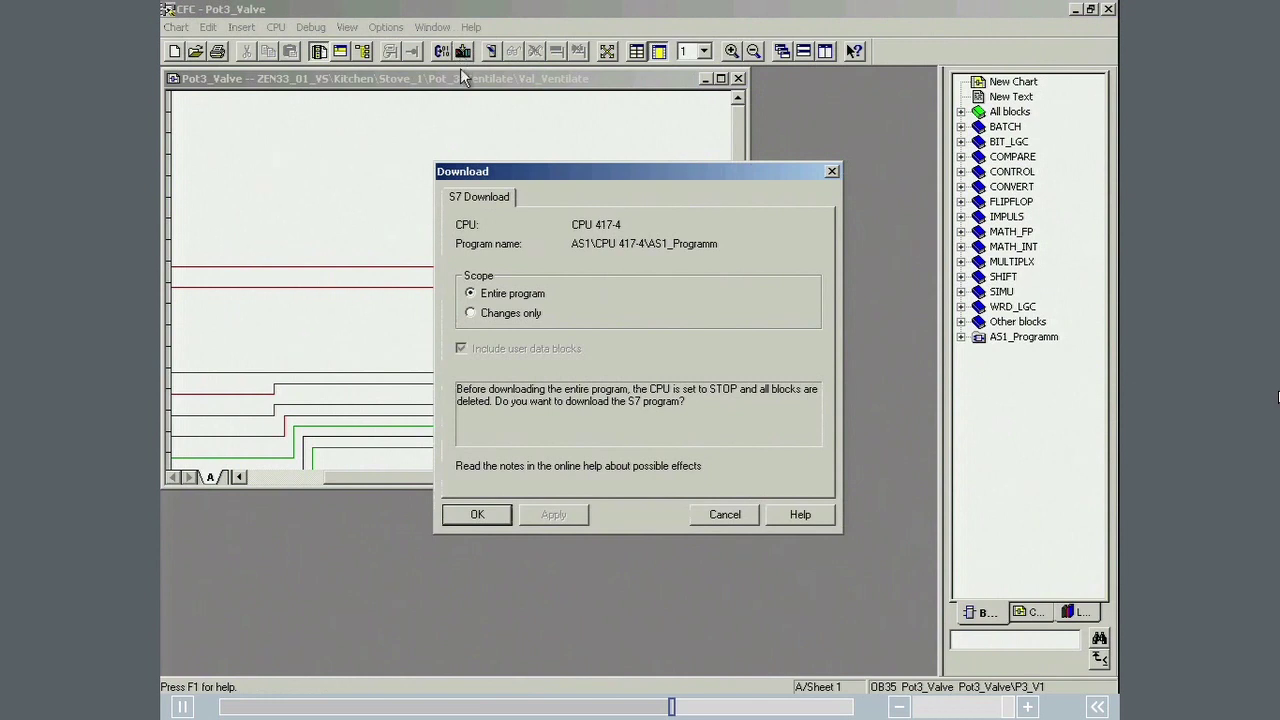
left_click(471, 313)
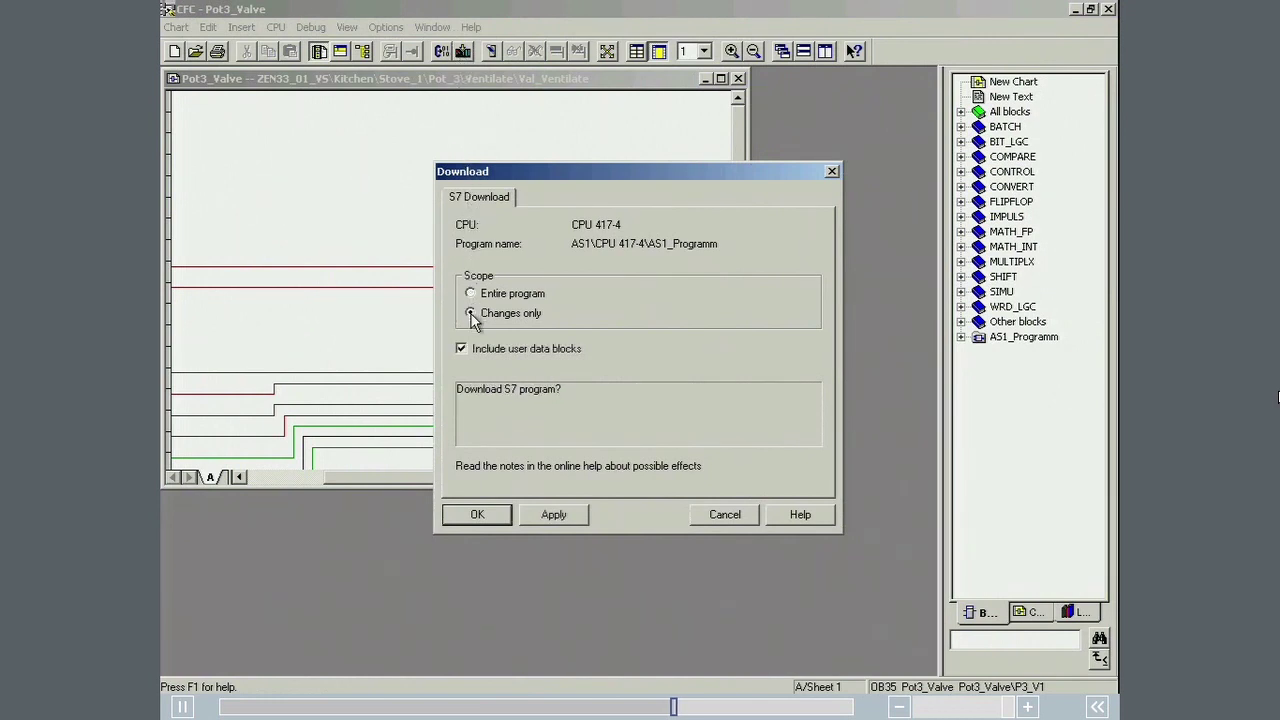
left_click(477, 515)
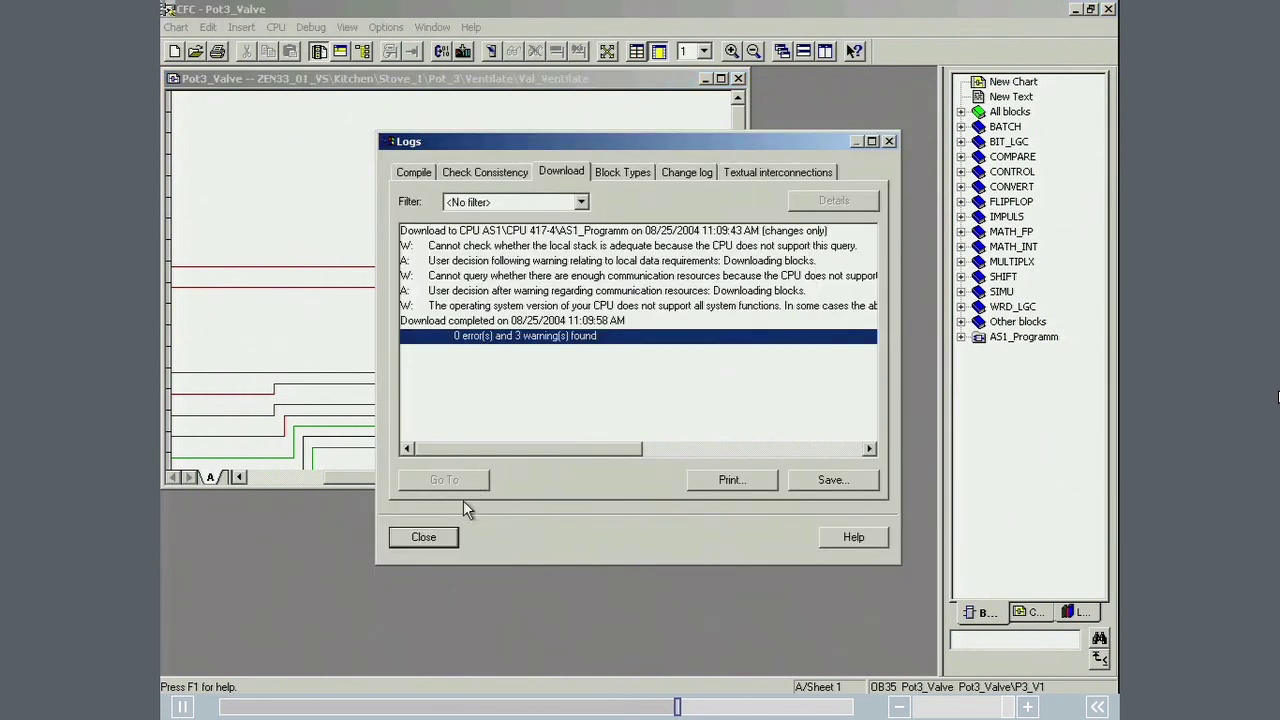
left_click(428, 537)
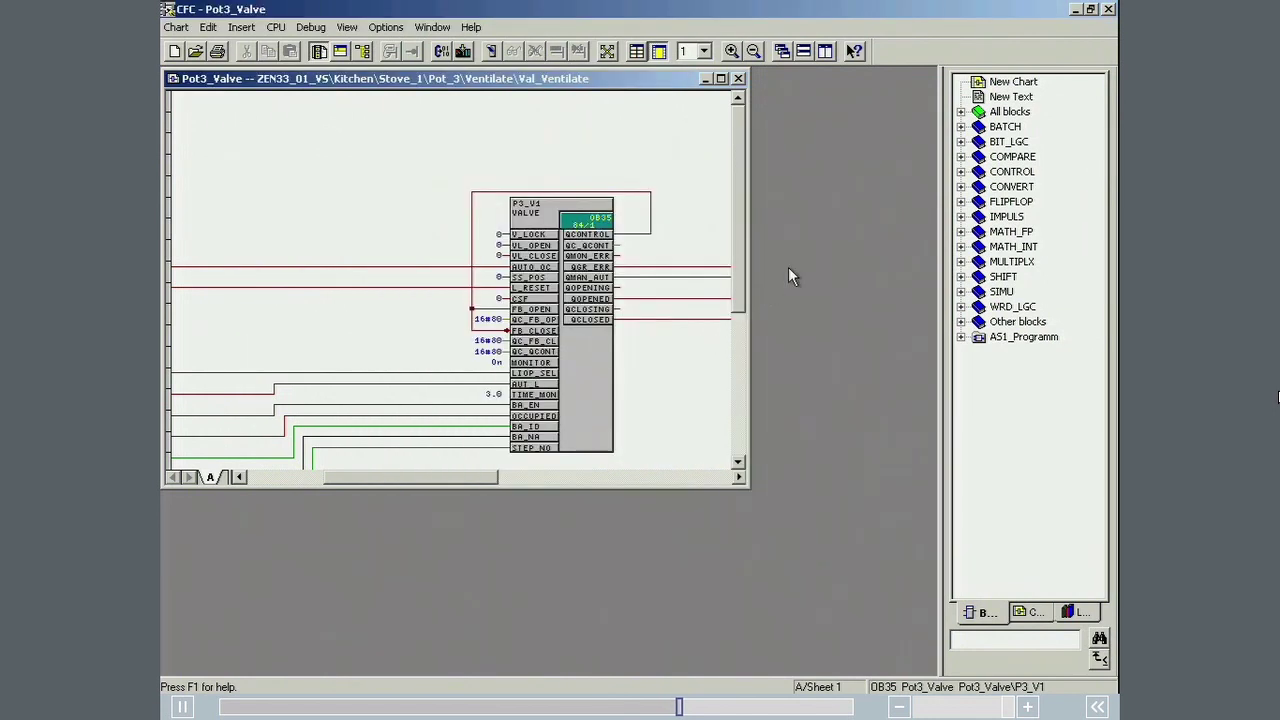
left_click(1108, 9)
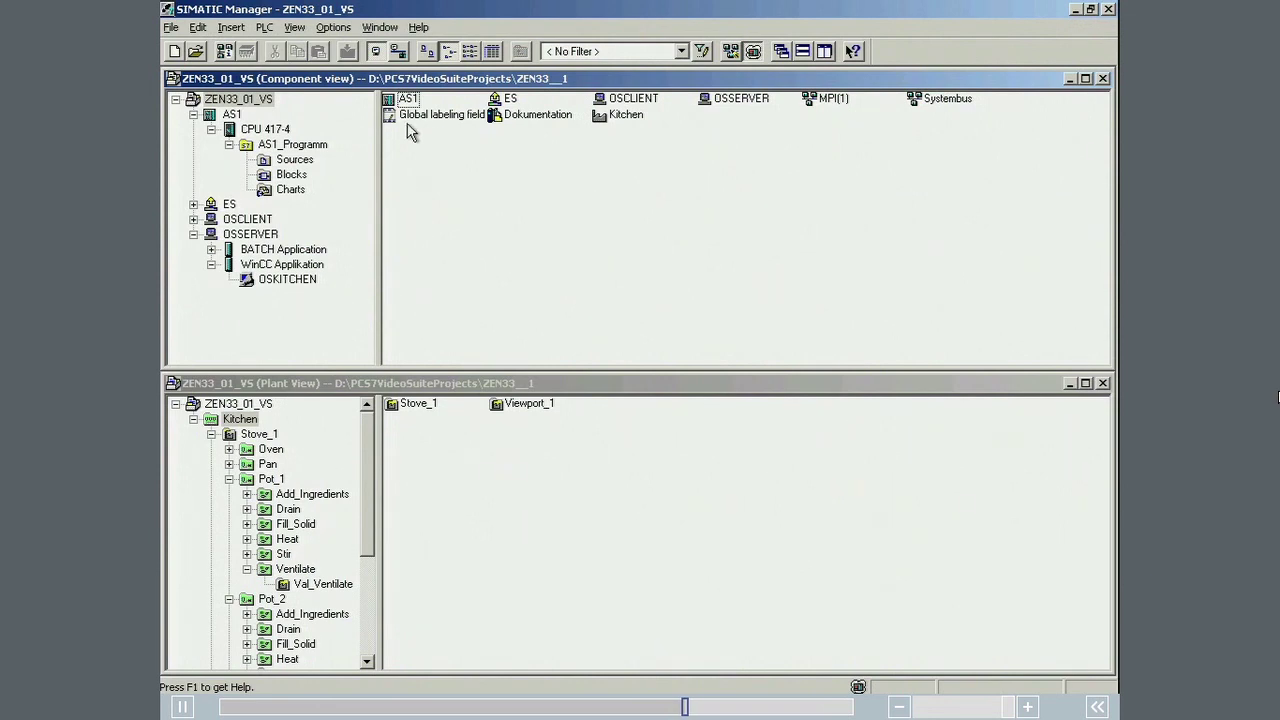
Open Compile and Download Objects for ZEN33_01_VS and select OSKITCHEN under OSSERVER.
right_click(260, 104)
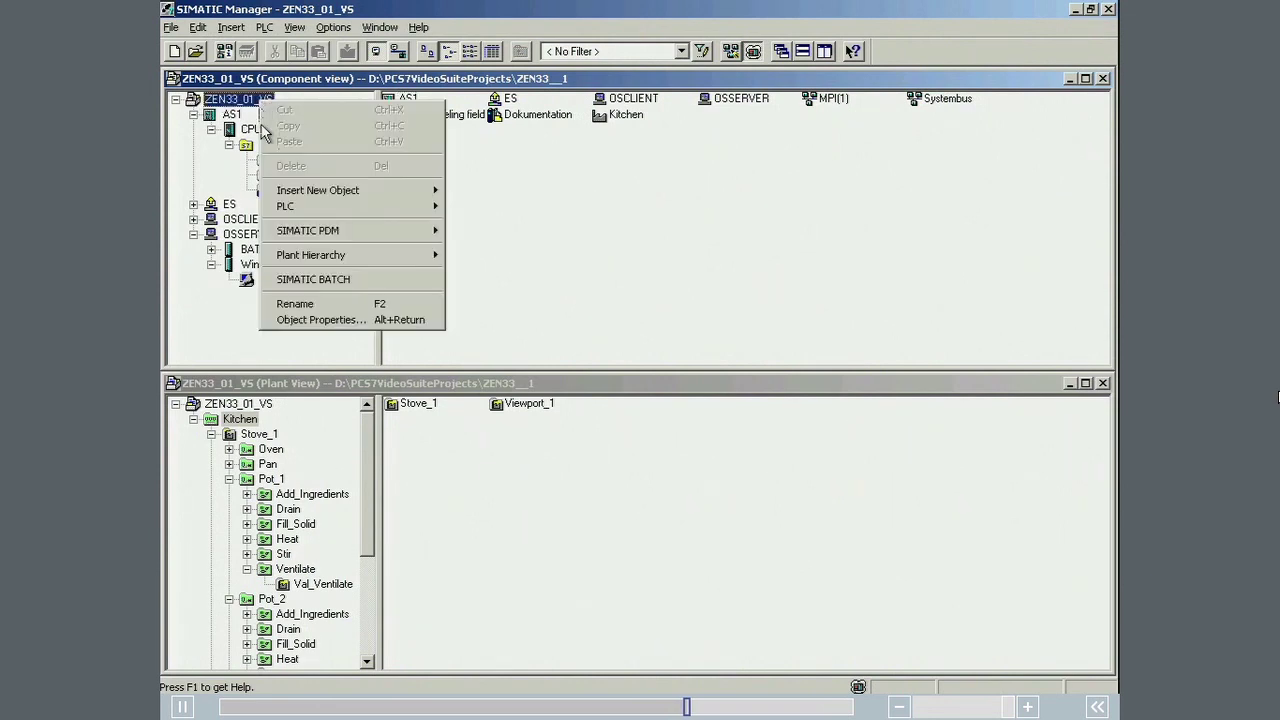
mouse_move(372, 212)
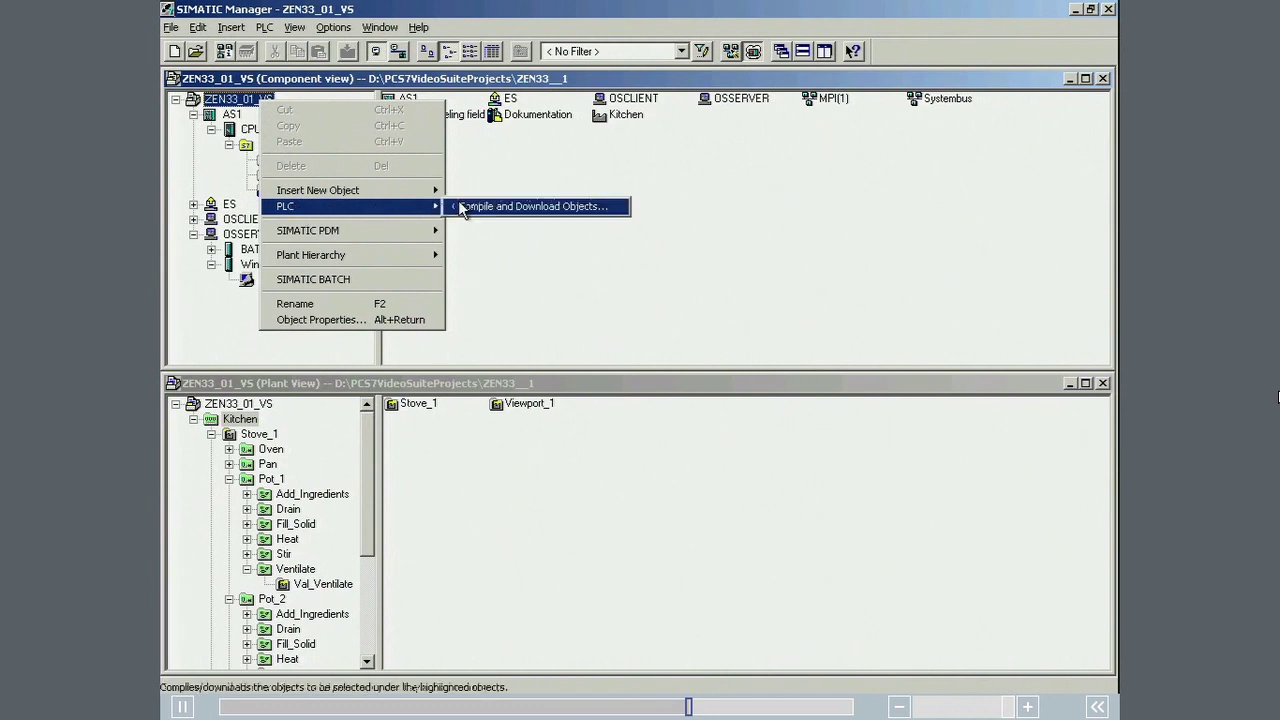
left_click(462, 207)
left_click(384, 222)
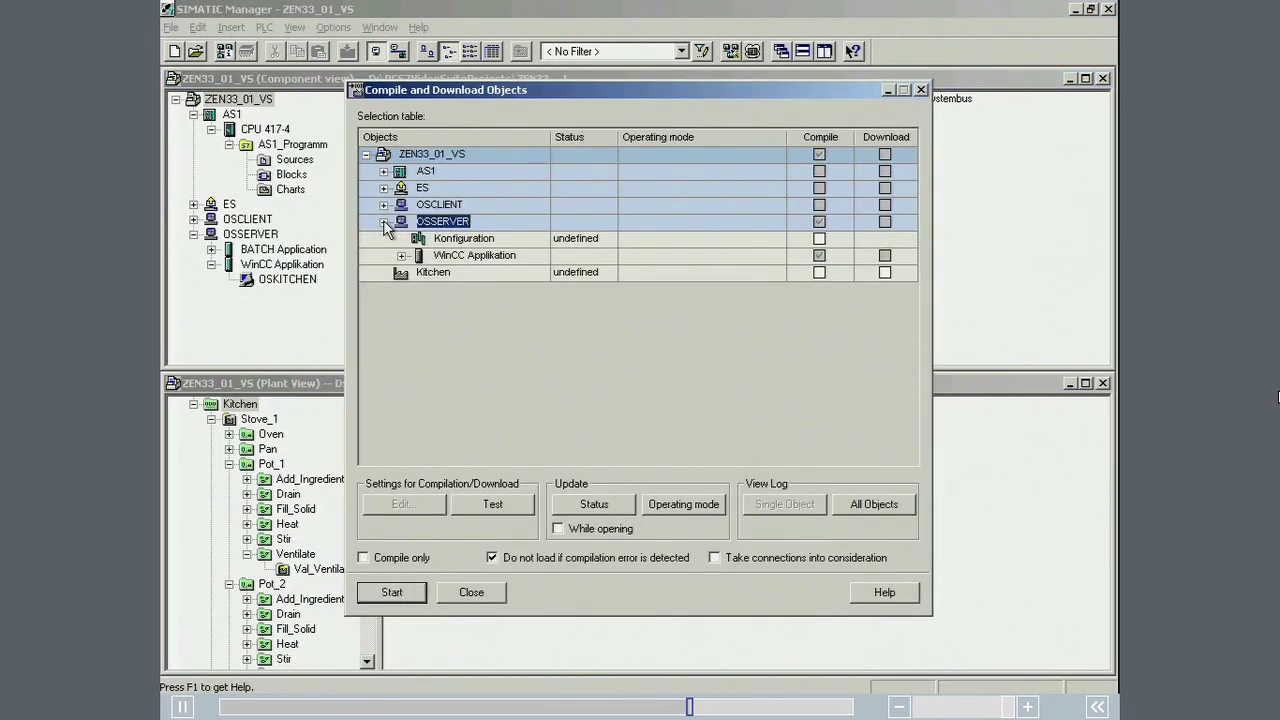
left_click(401, 255)
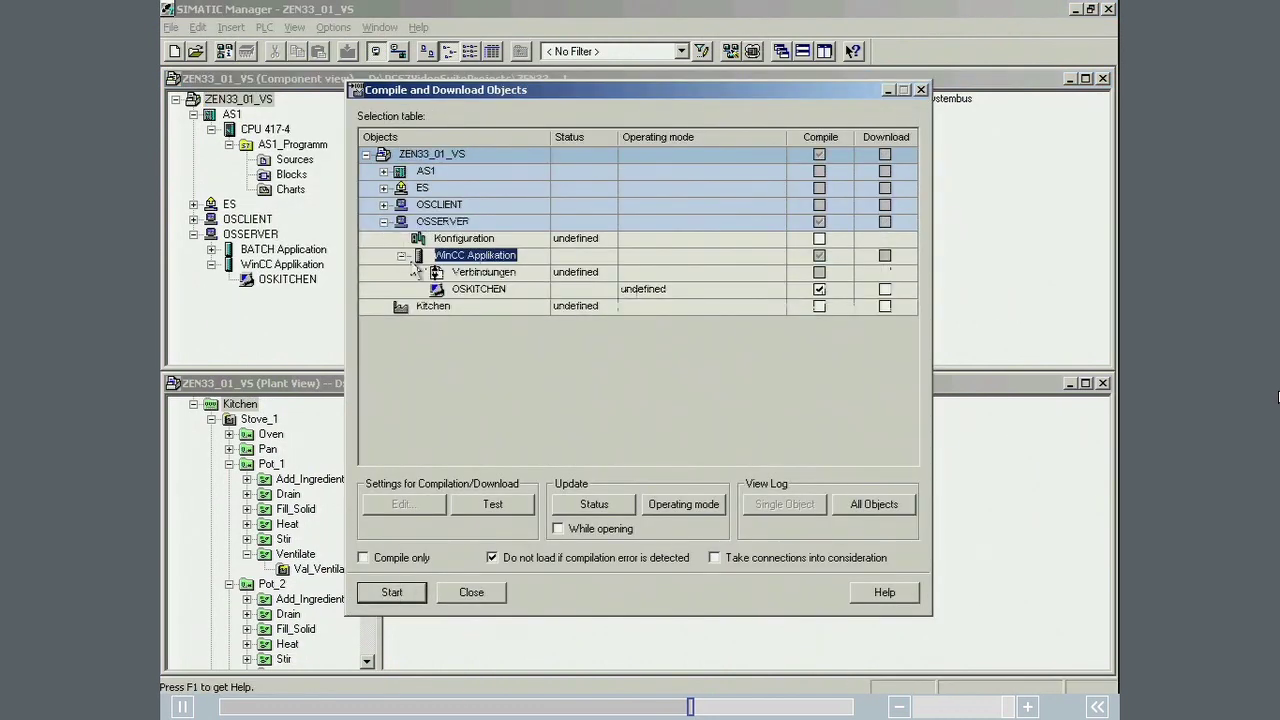
left_click(462, 289)
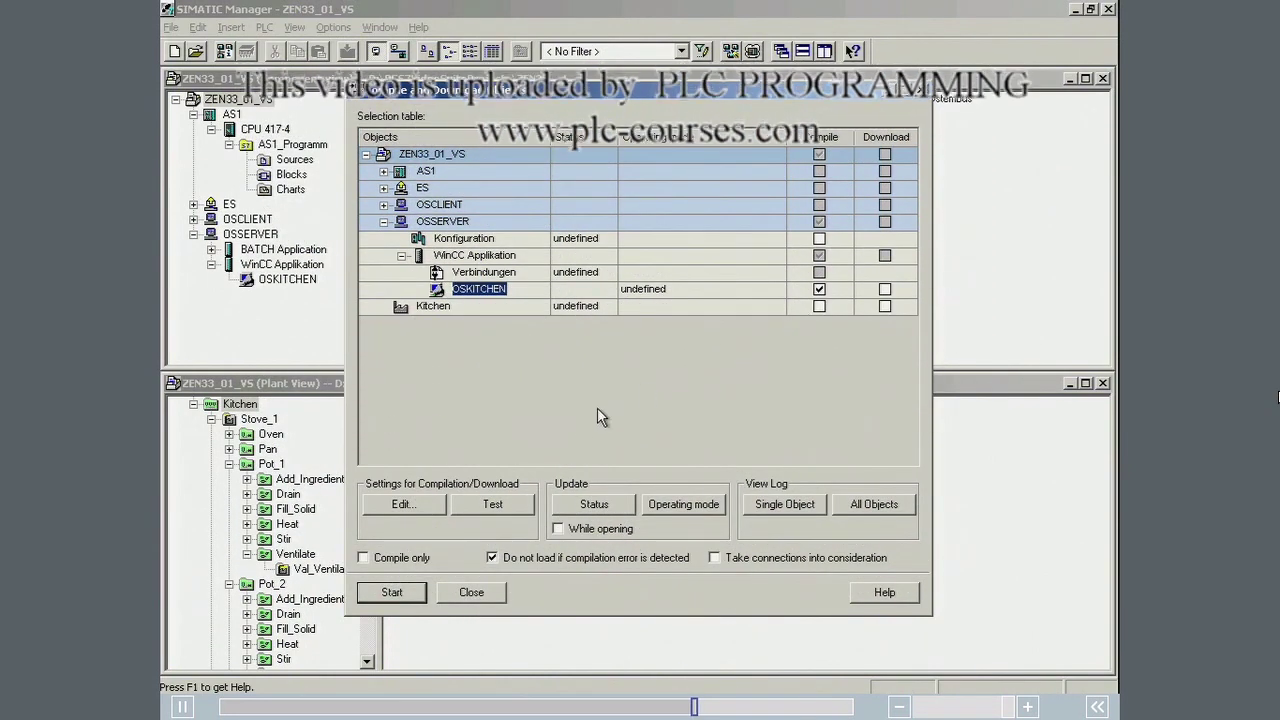
Set OSKITCHEN to compile tags and SFC visualization as changes only, loading only changes.
left_click(512, 442)
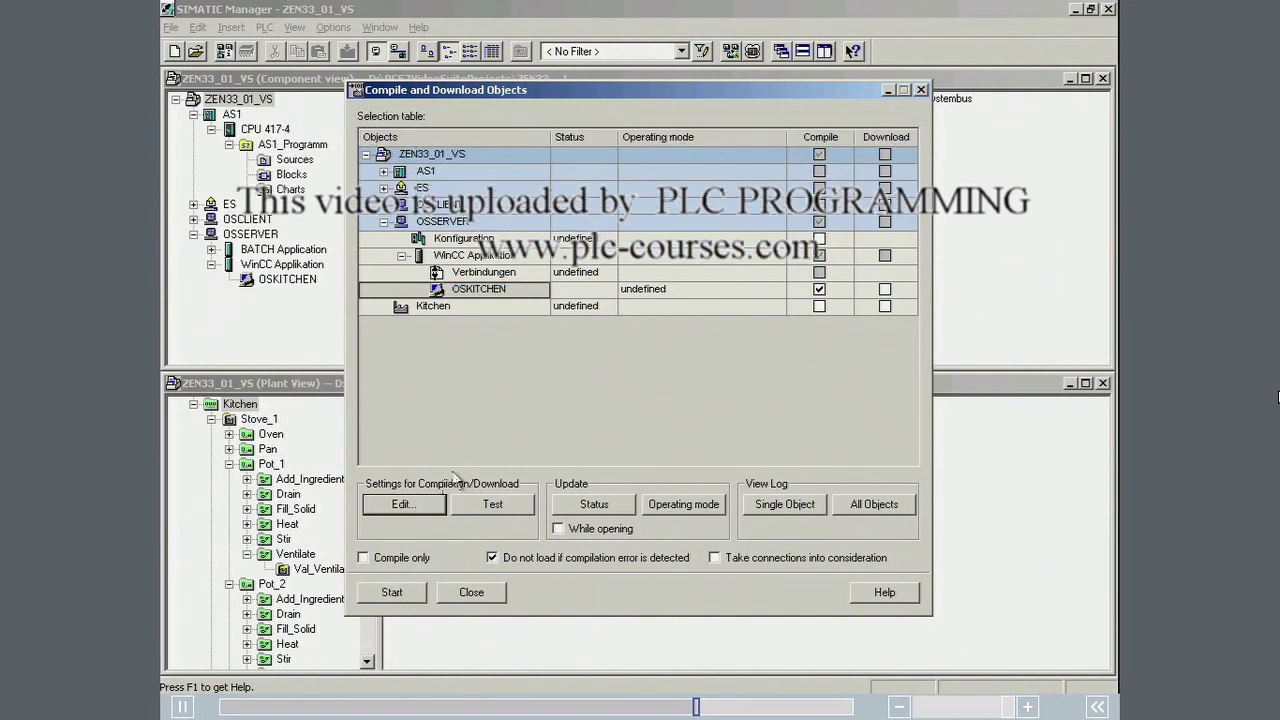
key("Return")
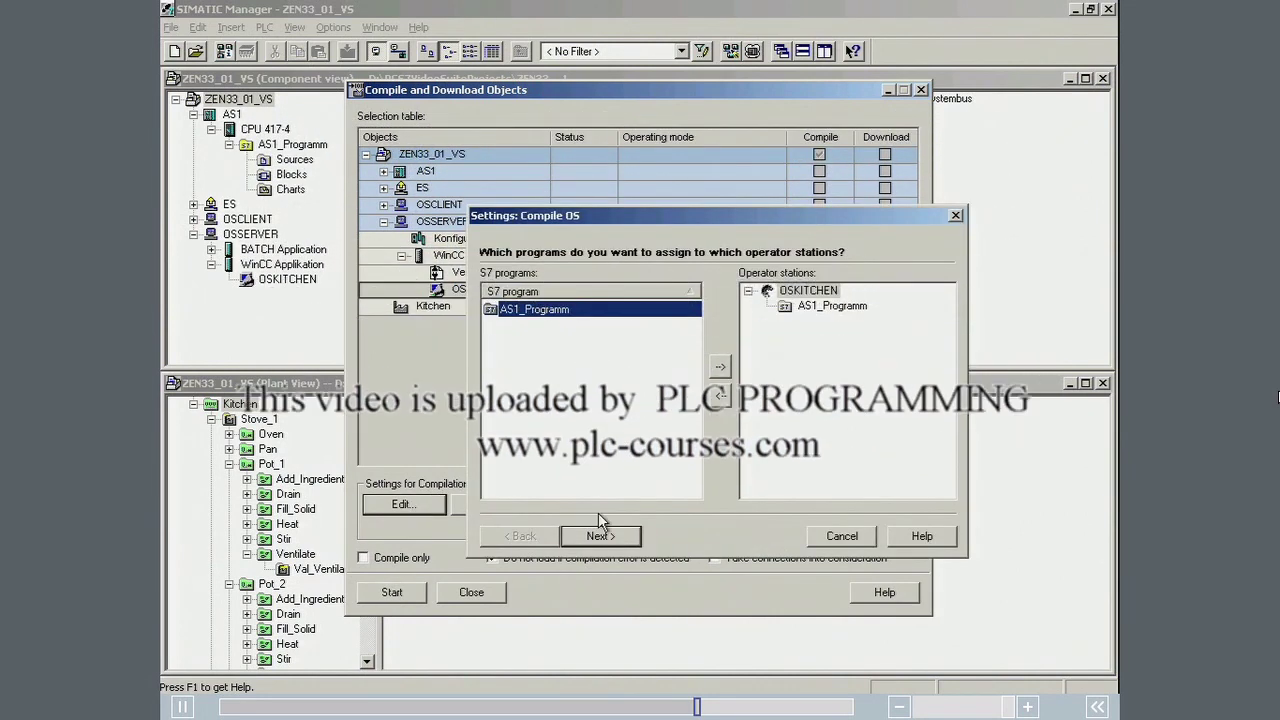
left_click(599, 536)
left_click(599, 536)
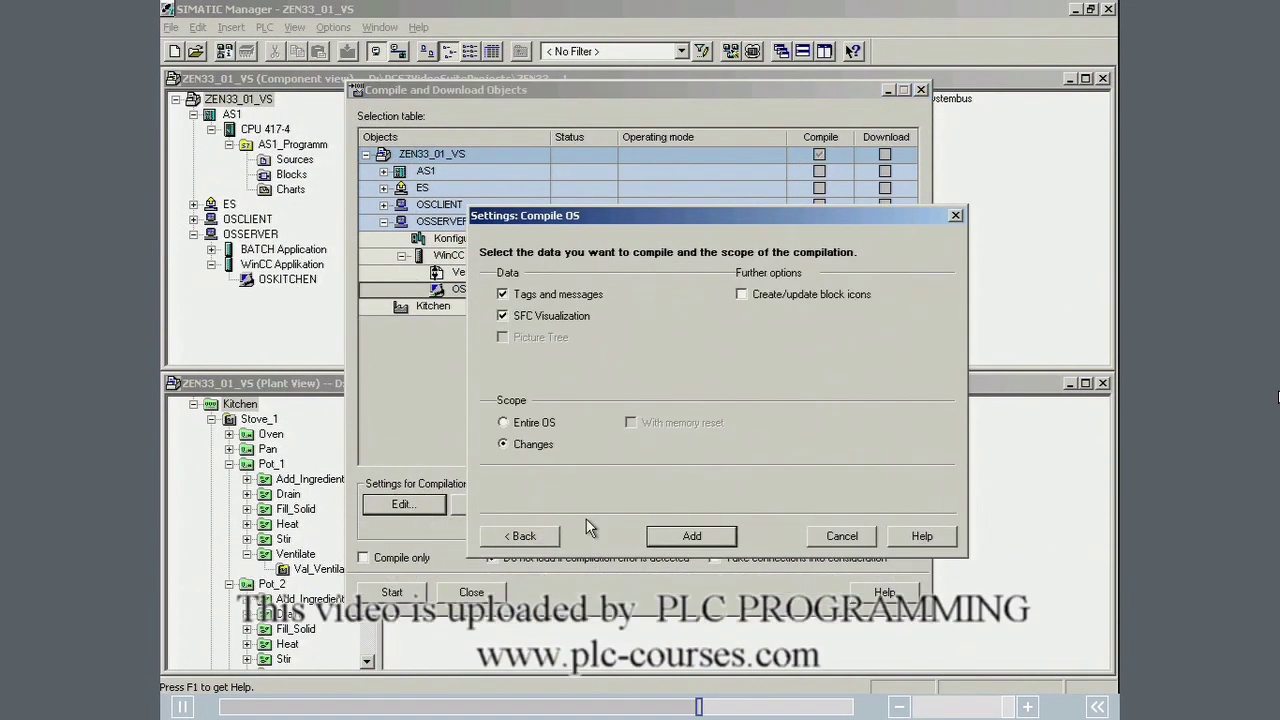
left_click(682, 537)
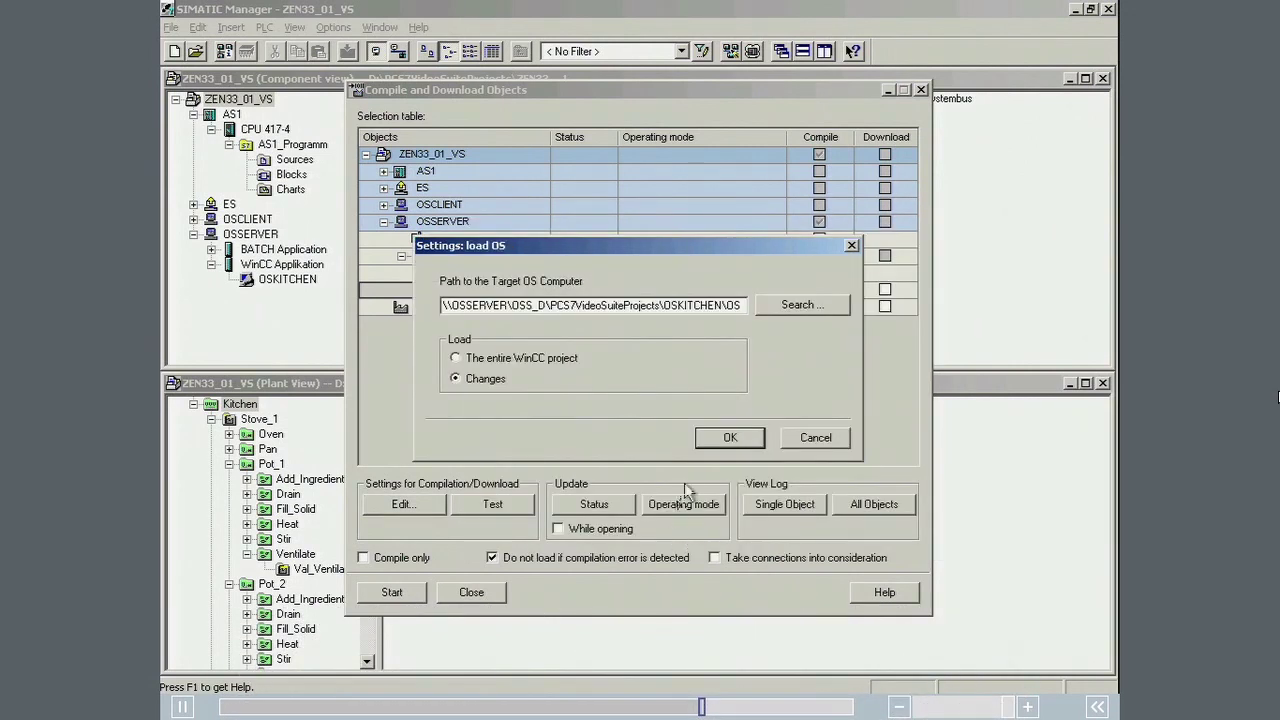
left_click(711, 435)
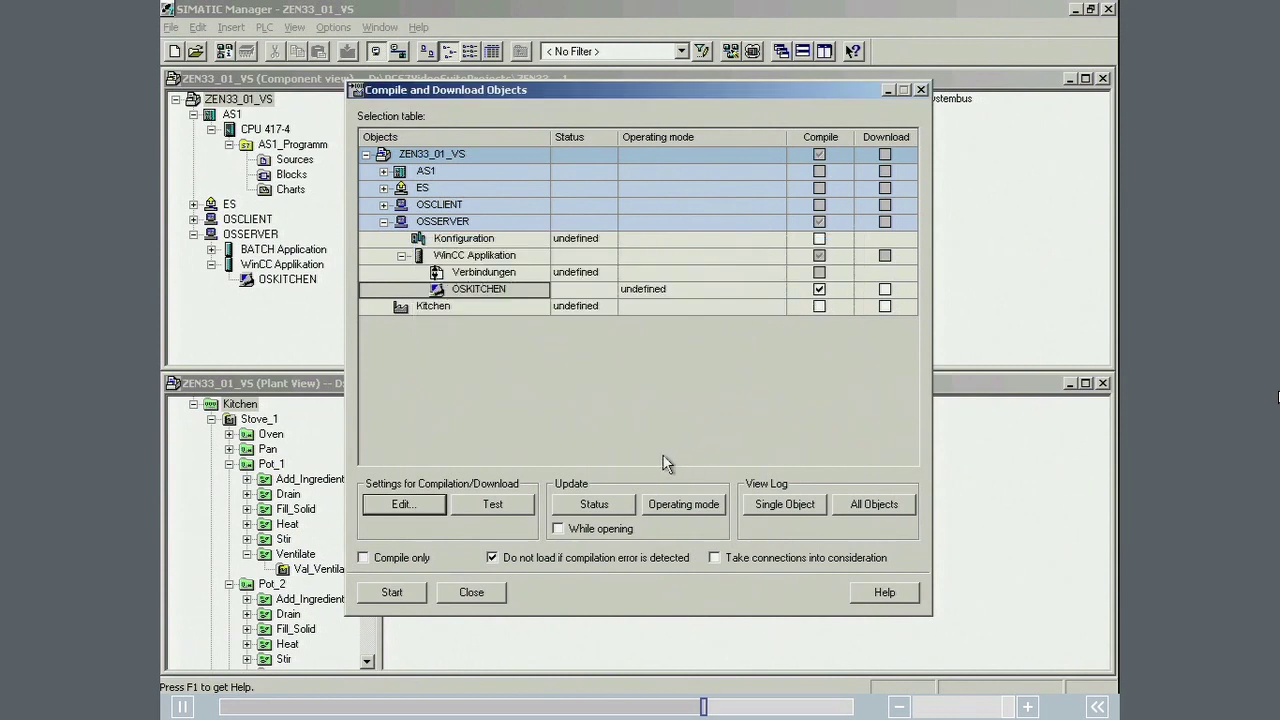
Run the online compile and download of changes, then close the error-free log.
left_click(391, 592)
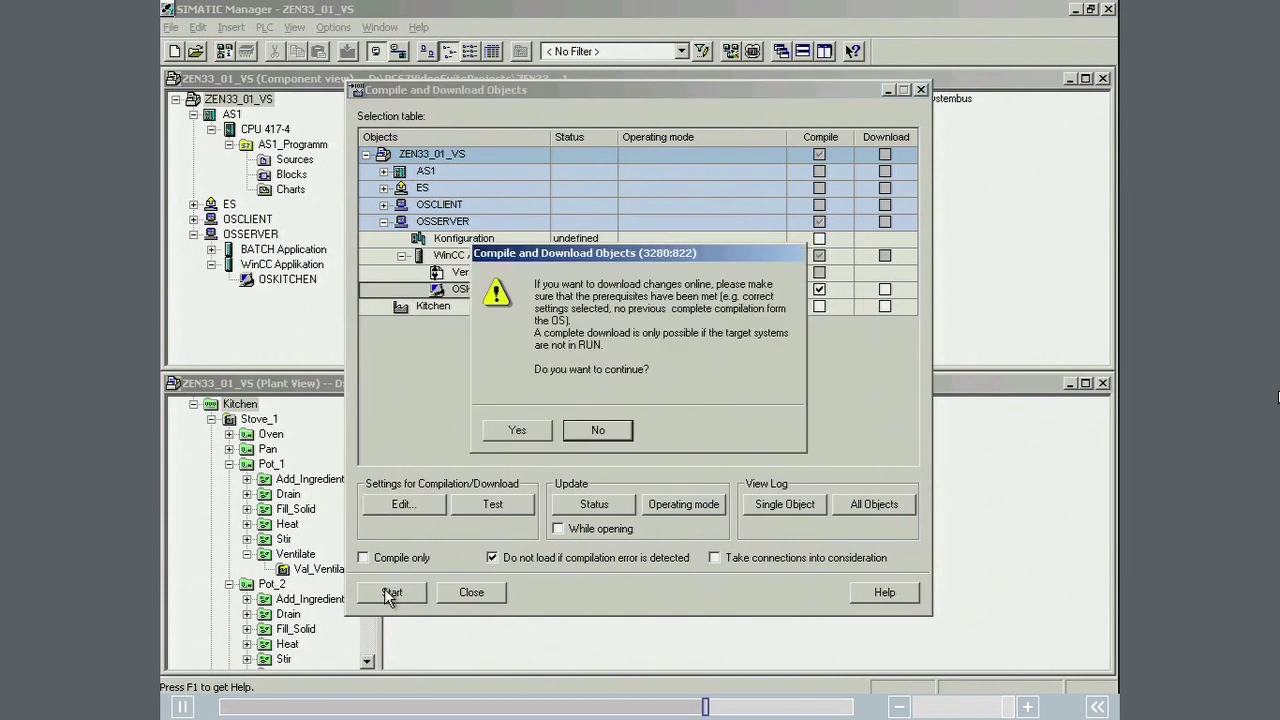
left_click(516, 430)
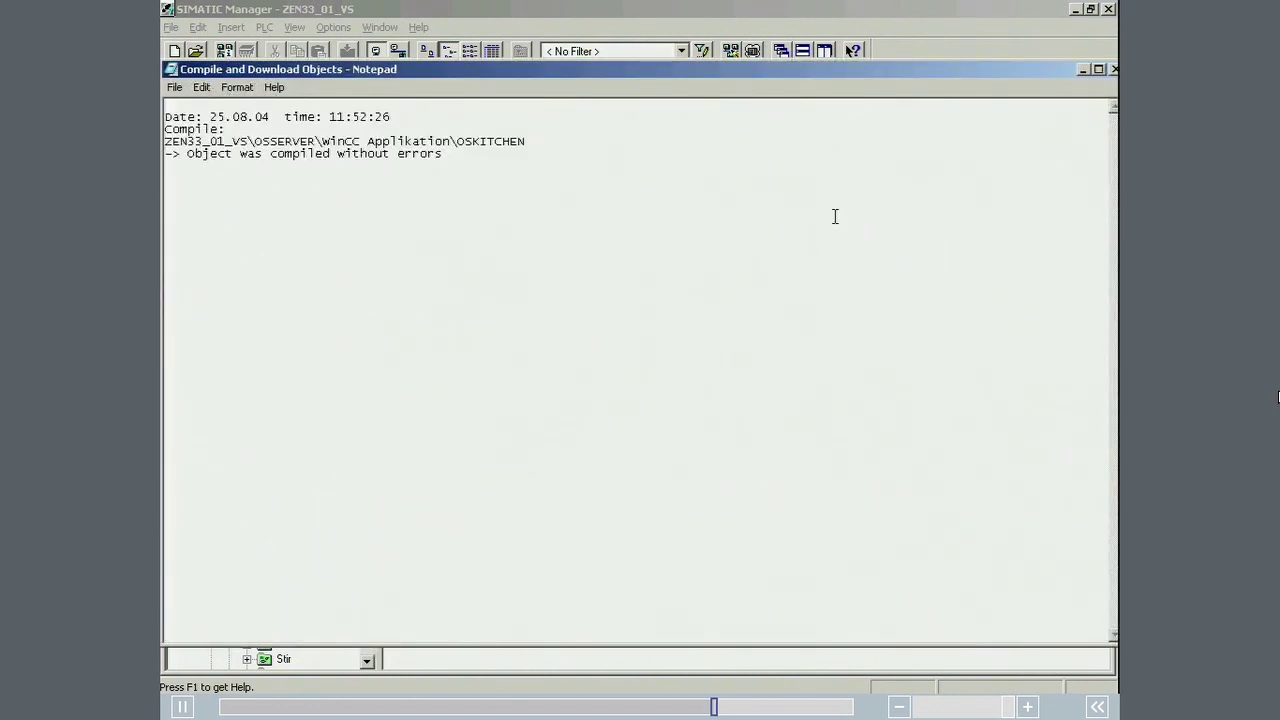
left_click(1114, 69)
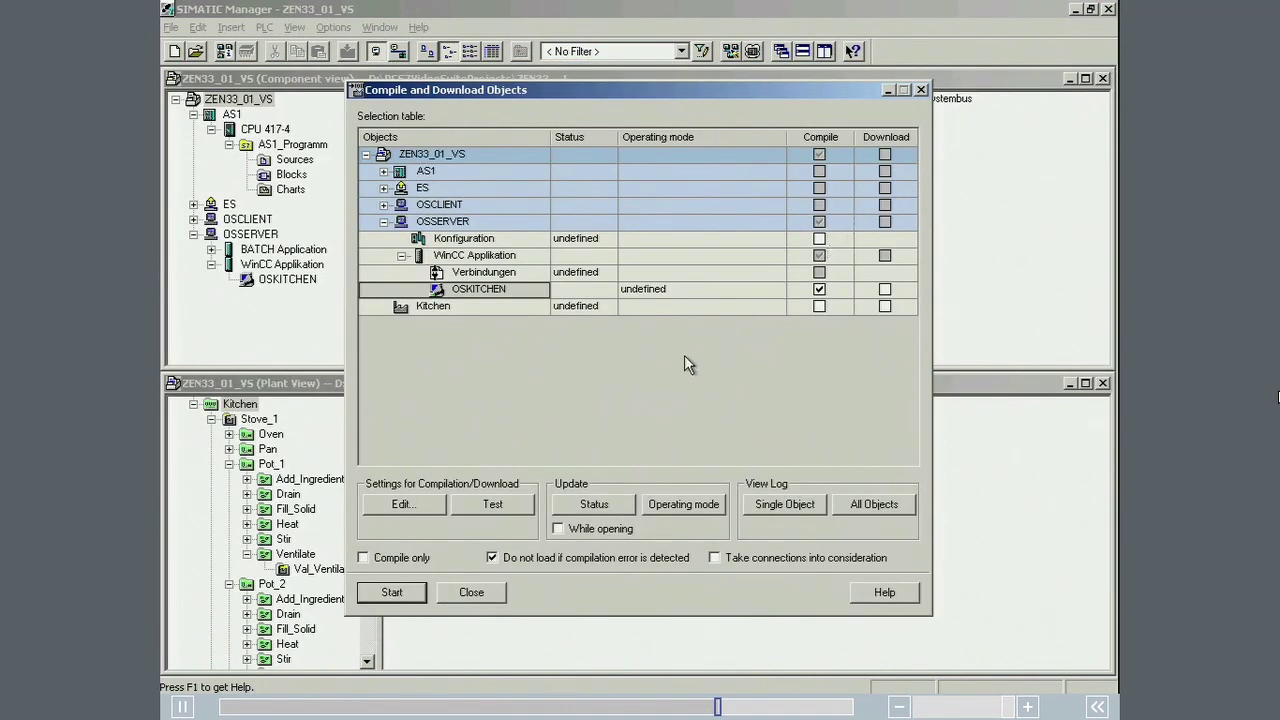
left_click(466, 592)
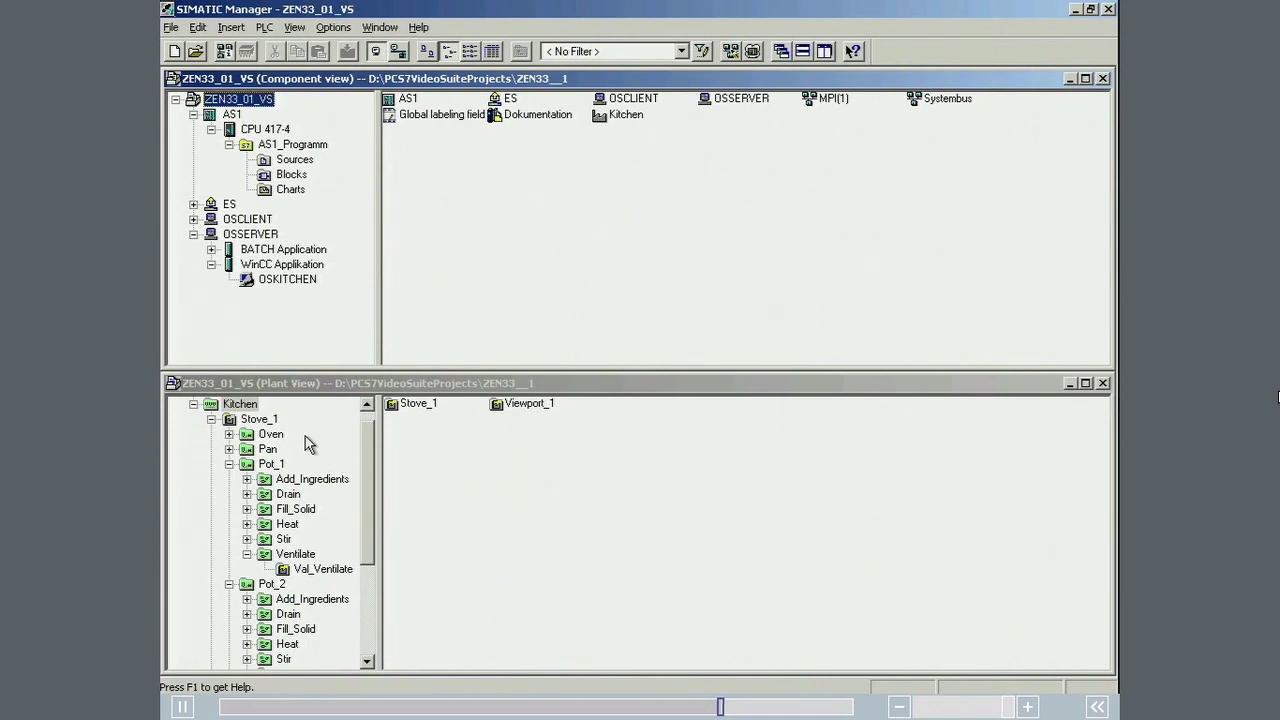
Generate the Kitchen batch types and compile its batch instances via Stove_1's SIMATIC BATCH.
right_click(274, 421)
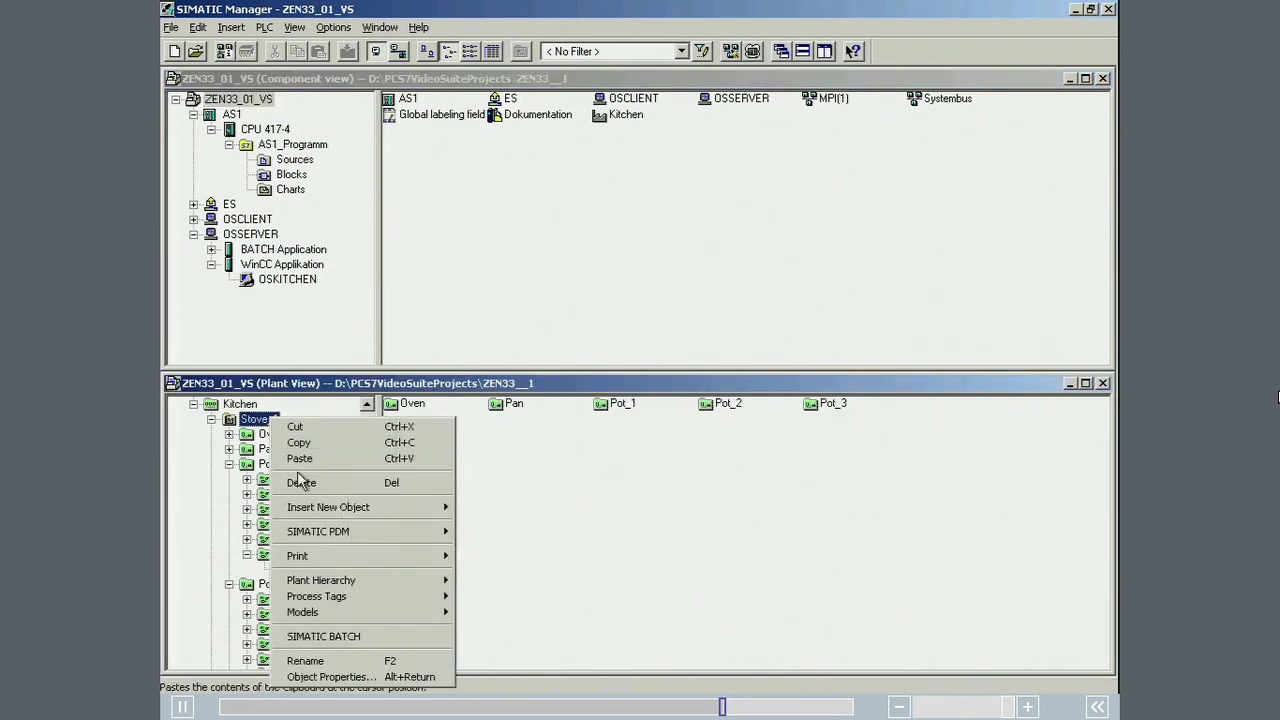
left_click(325, 634)
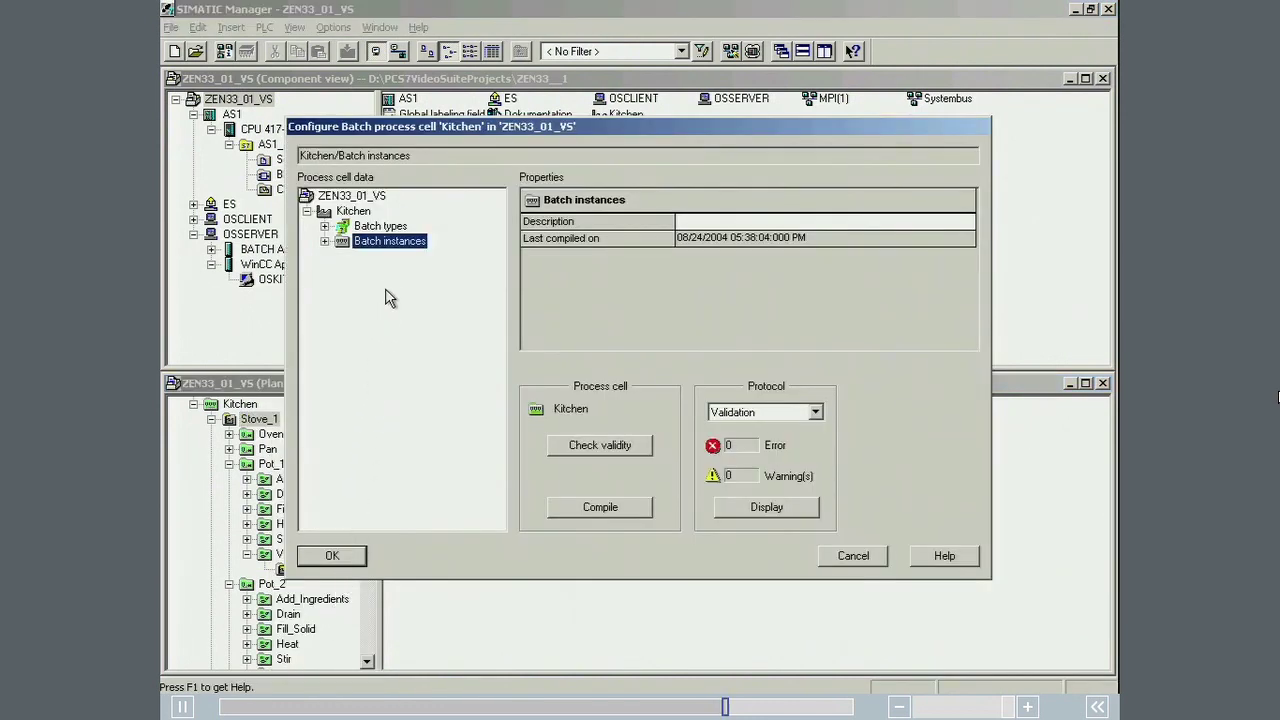
left_click(400, 228)
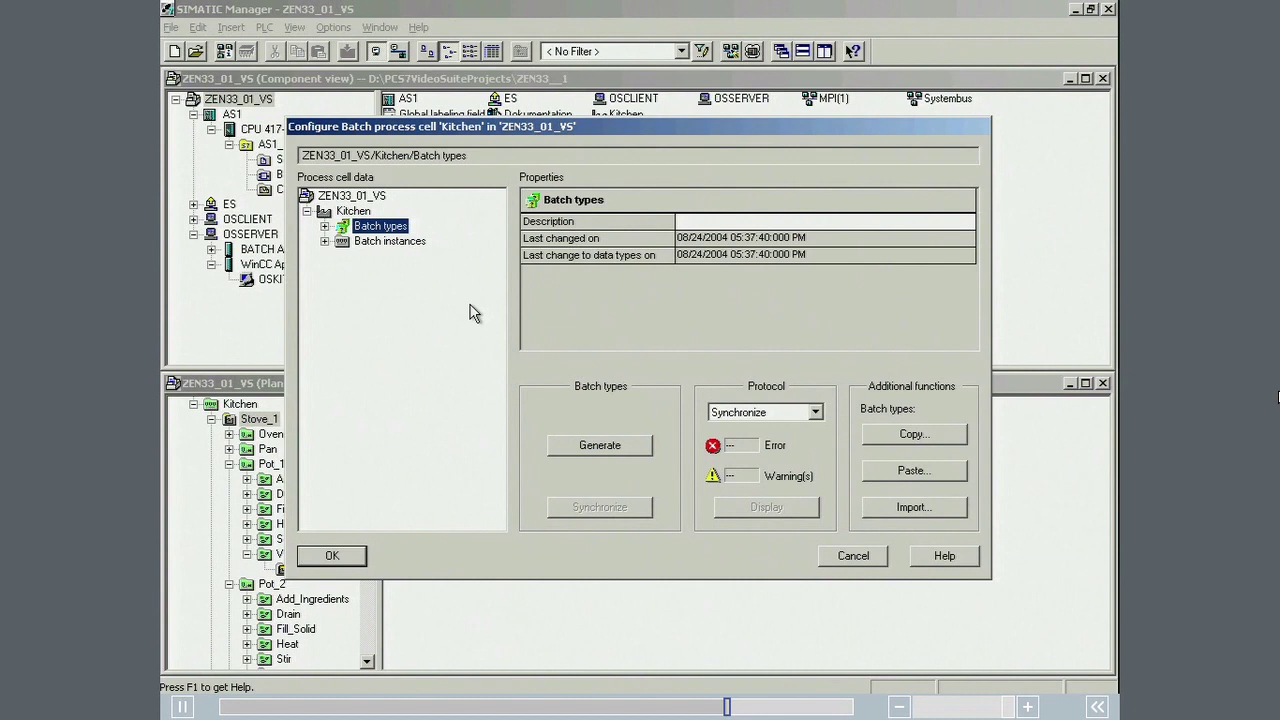
left_click(574, 451)
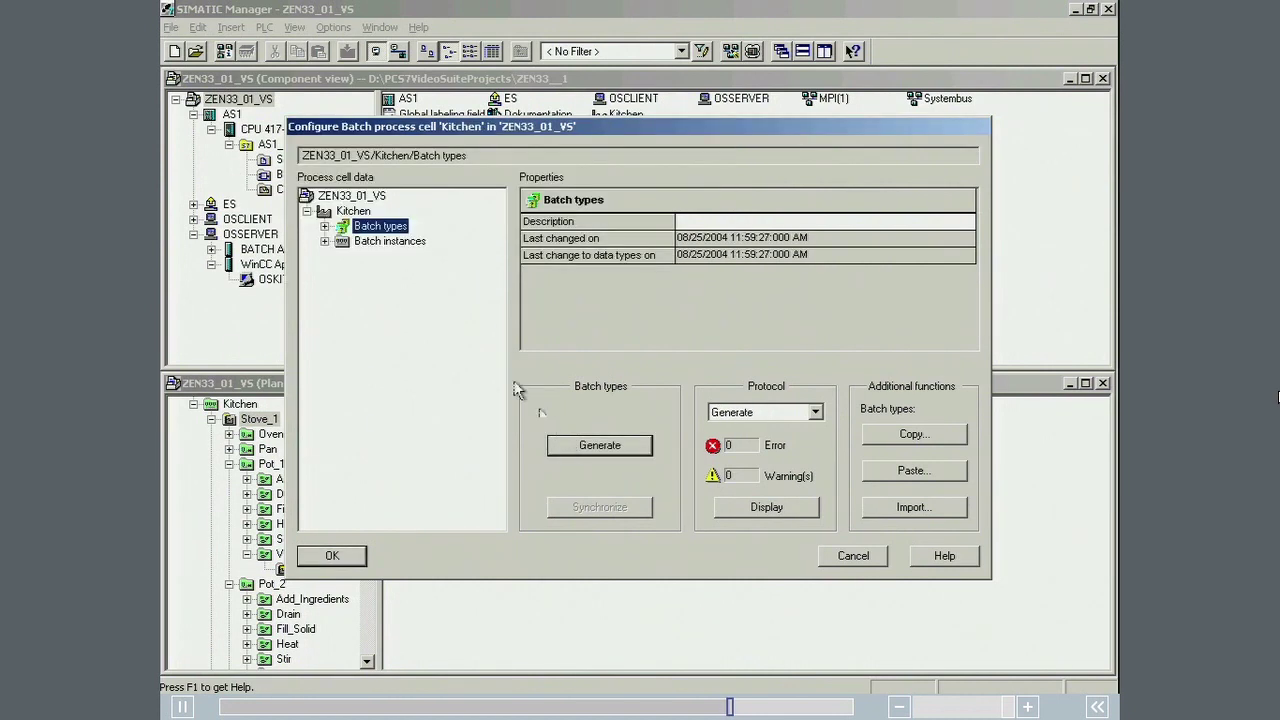
left_click(390, 242)
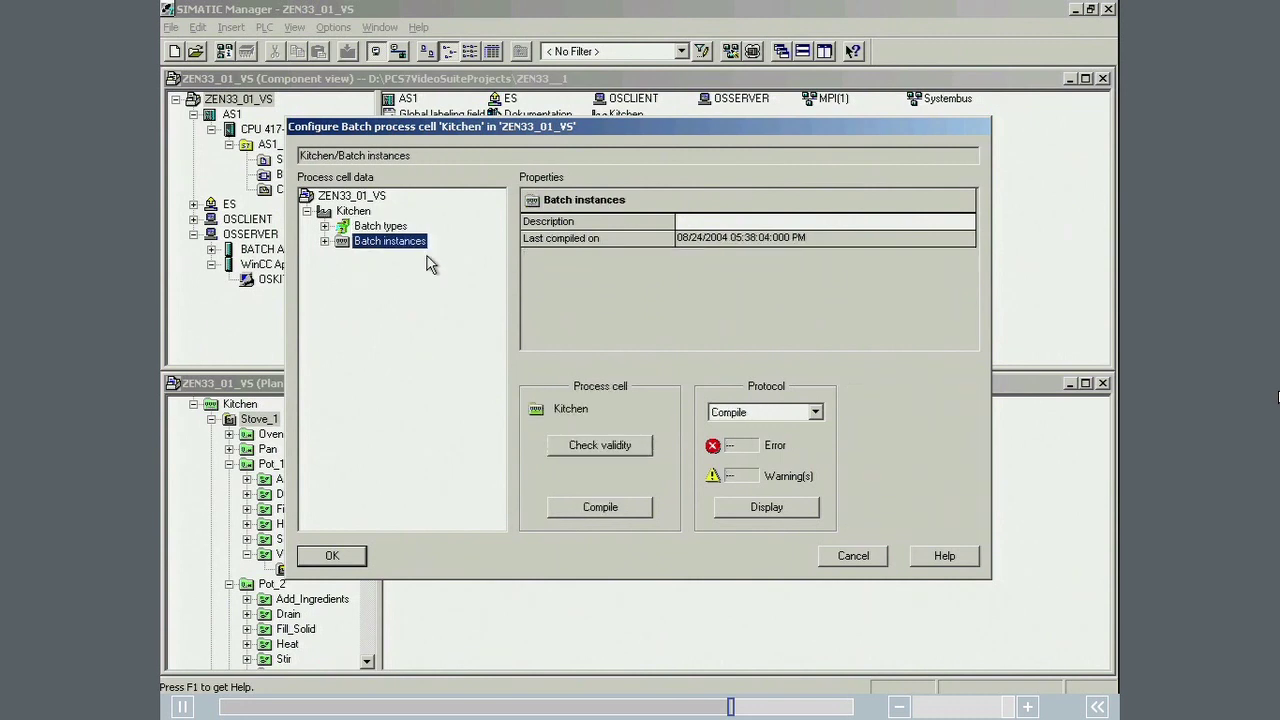
left_click(583, 500)
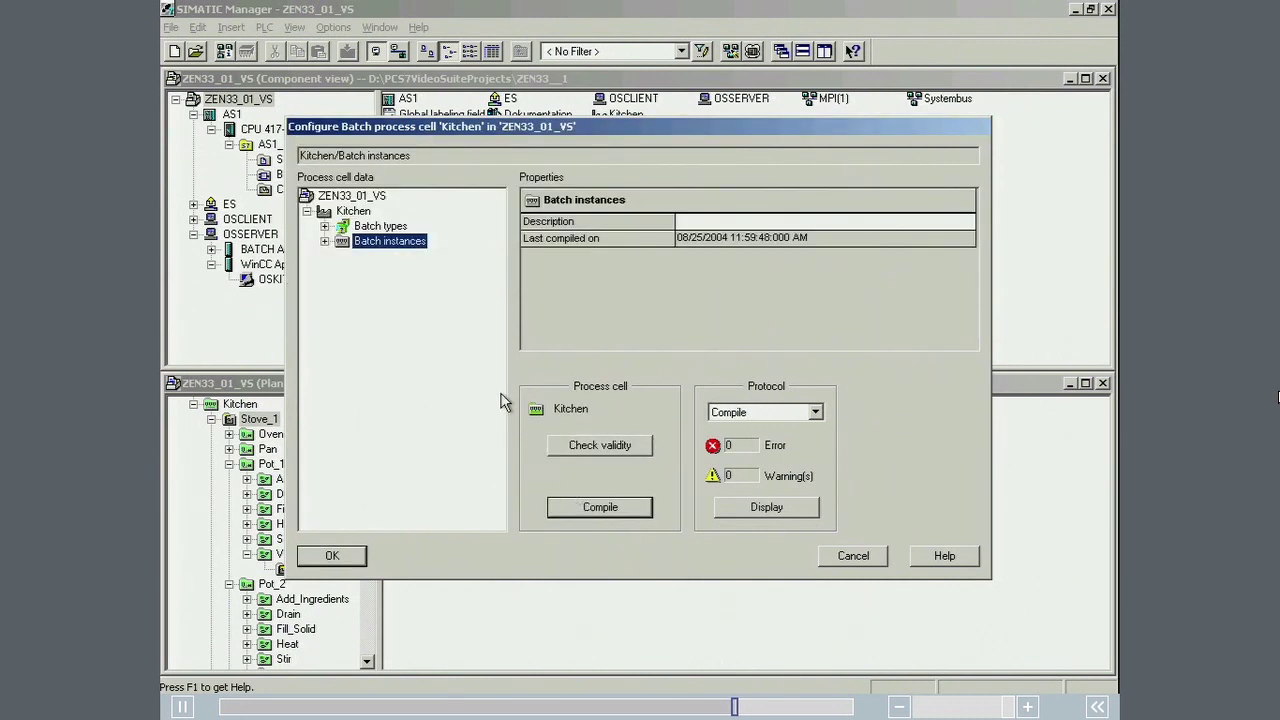
Save the batch changes and download the Kitchen process cell to all stations.
left_click(351, 211)
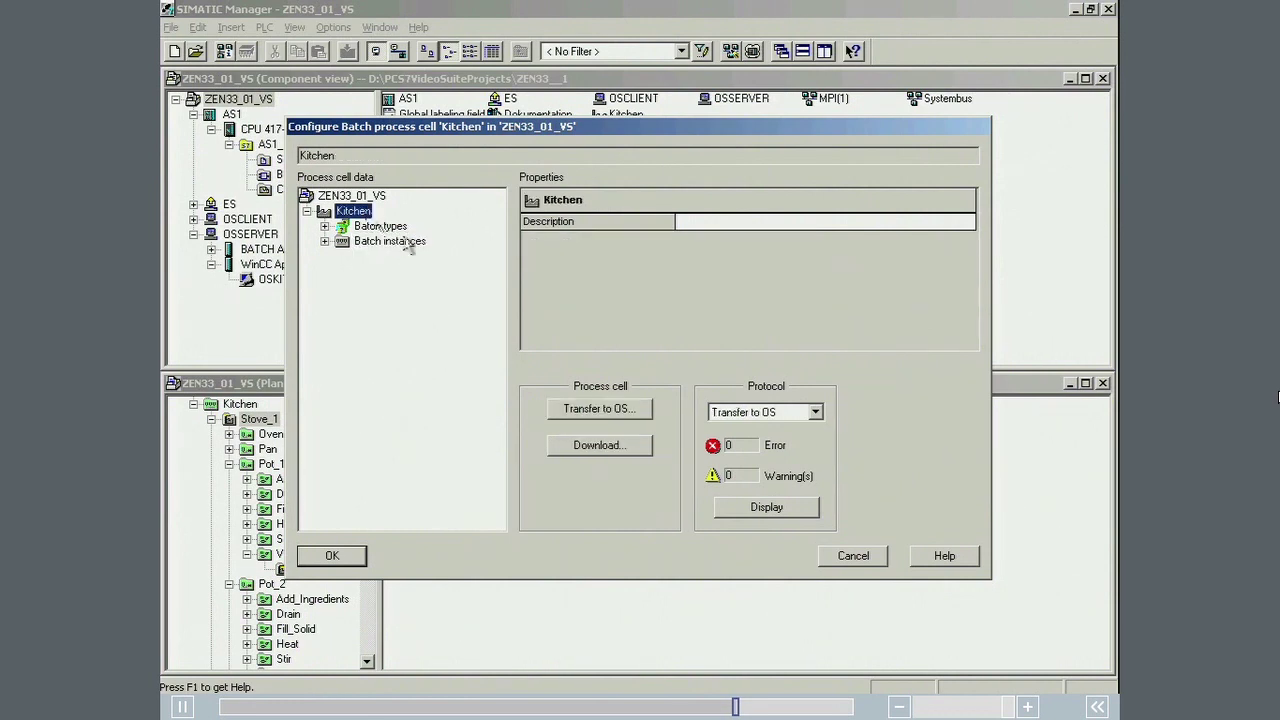
left_click(600, 445)
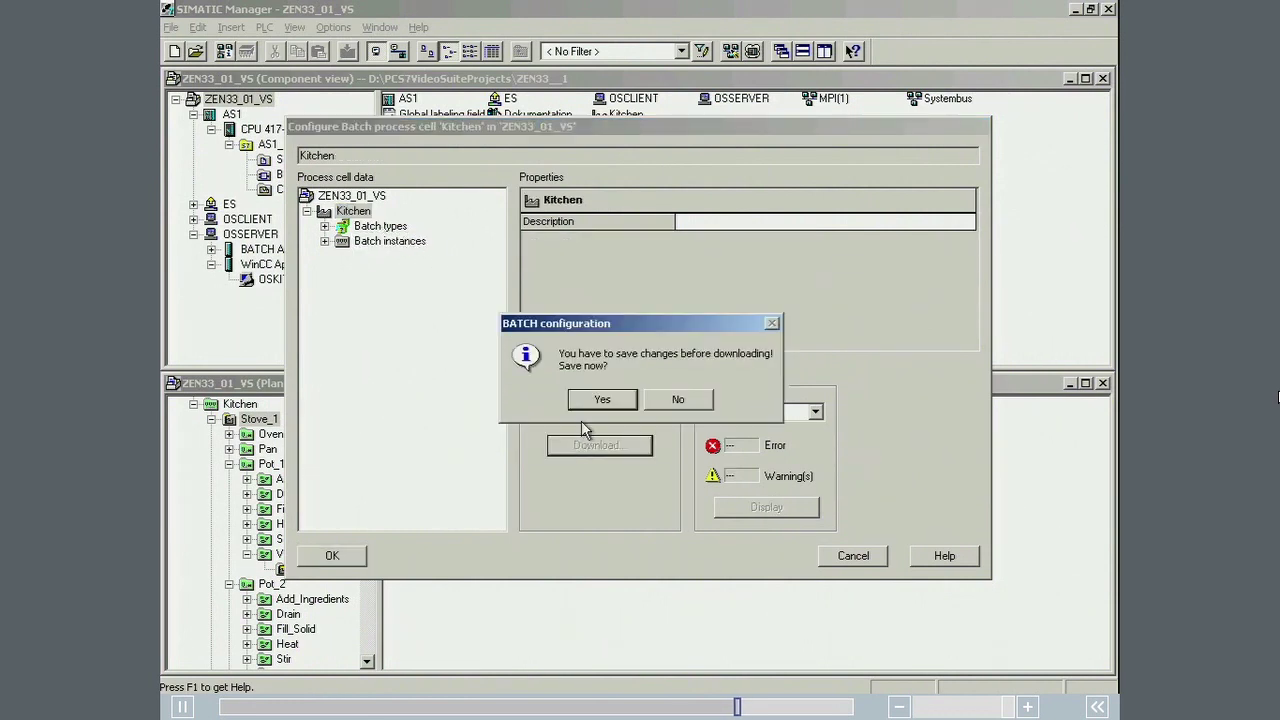
left_click(601, 401)
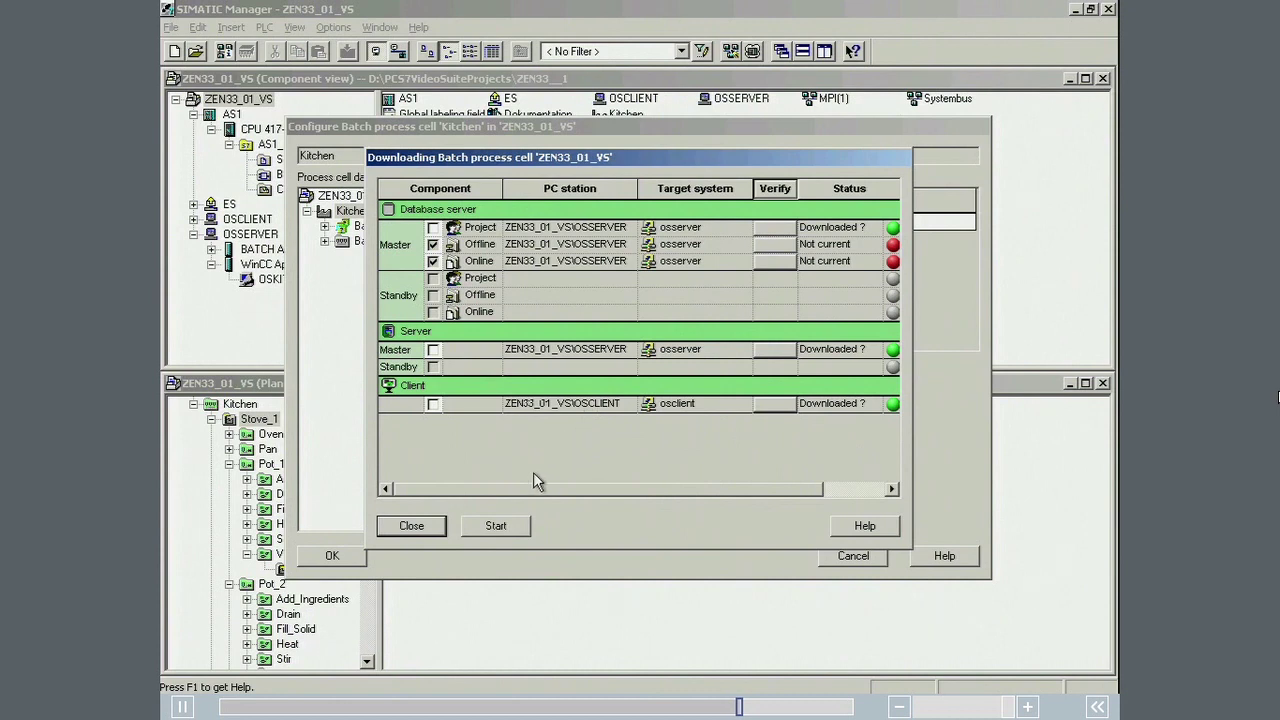
left_click(497, 525)
left_click(420, 528)
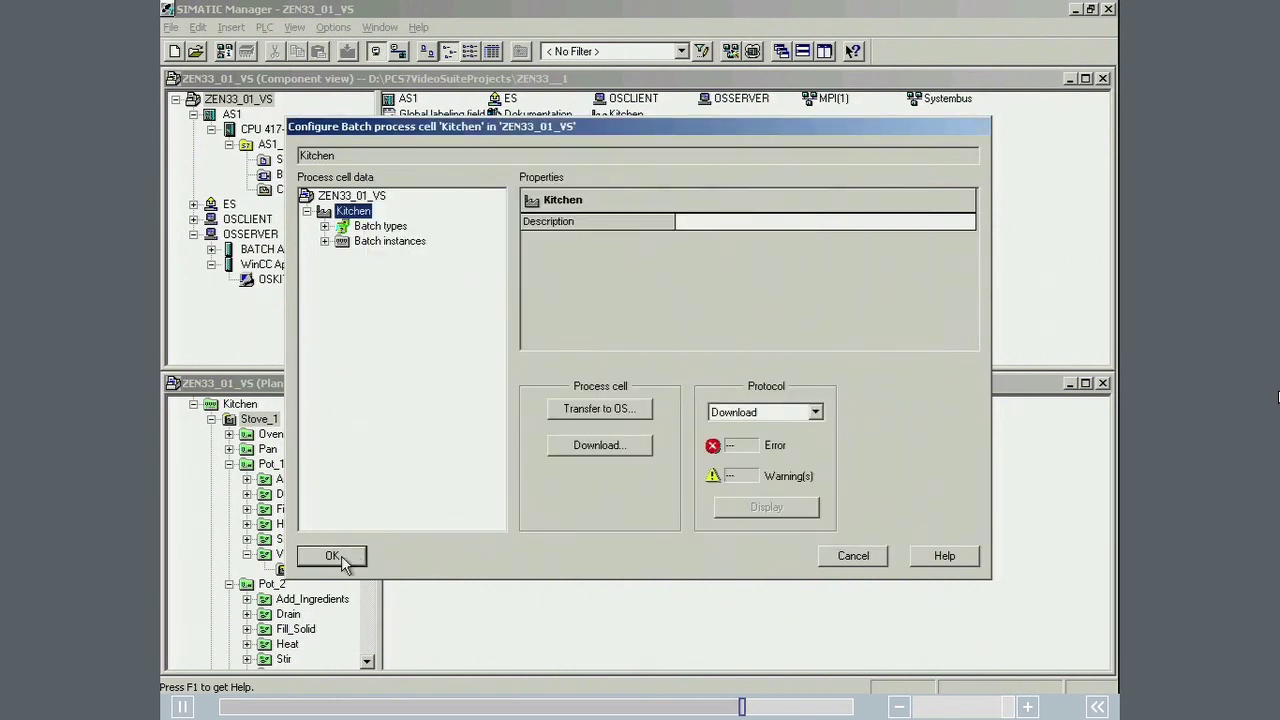
left_click(332, 556)
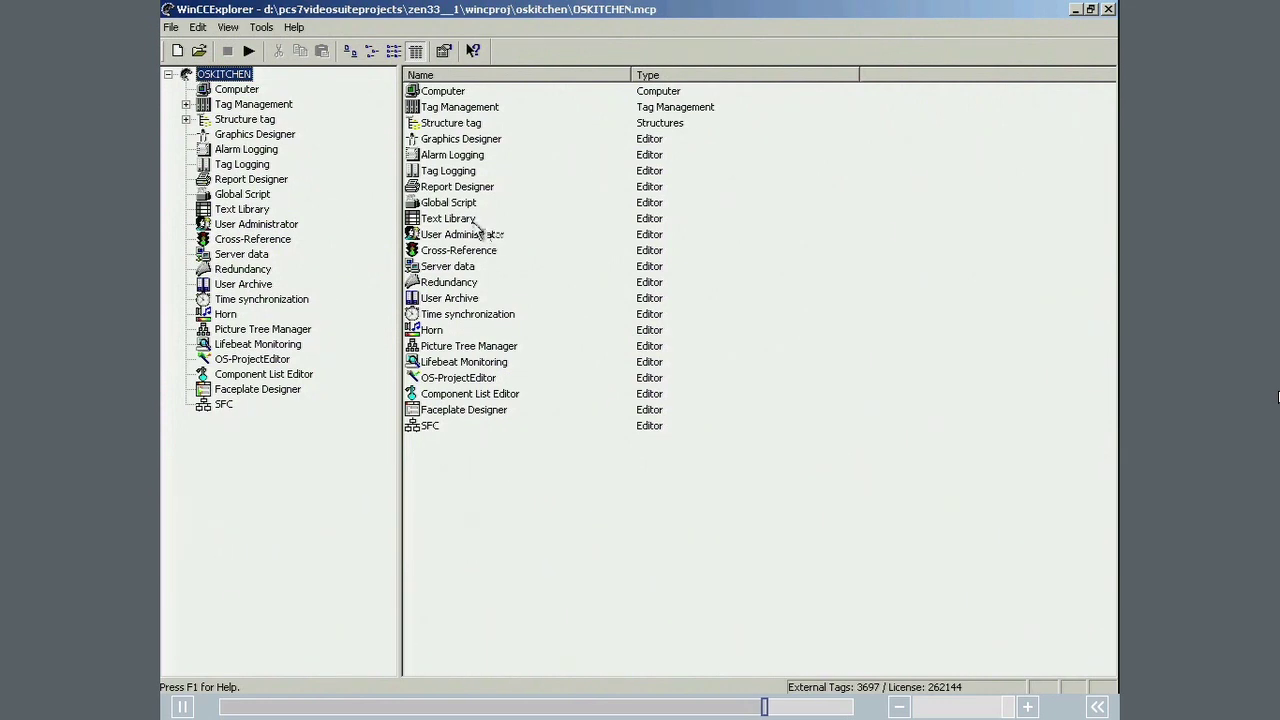
Open Kitchen.PDL from the OSKITCHEN project's Graphics Designer picture list.
left_click(281, 137)
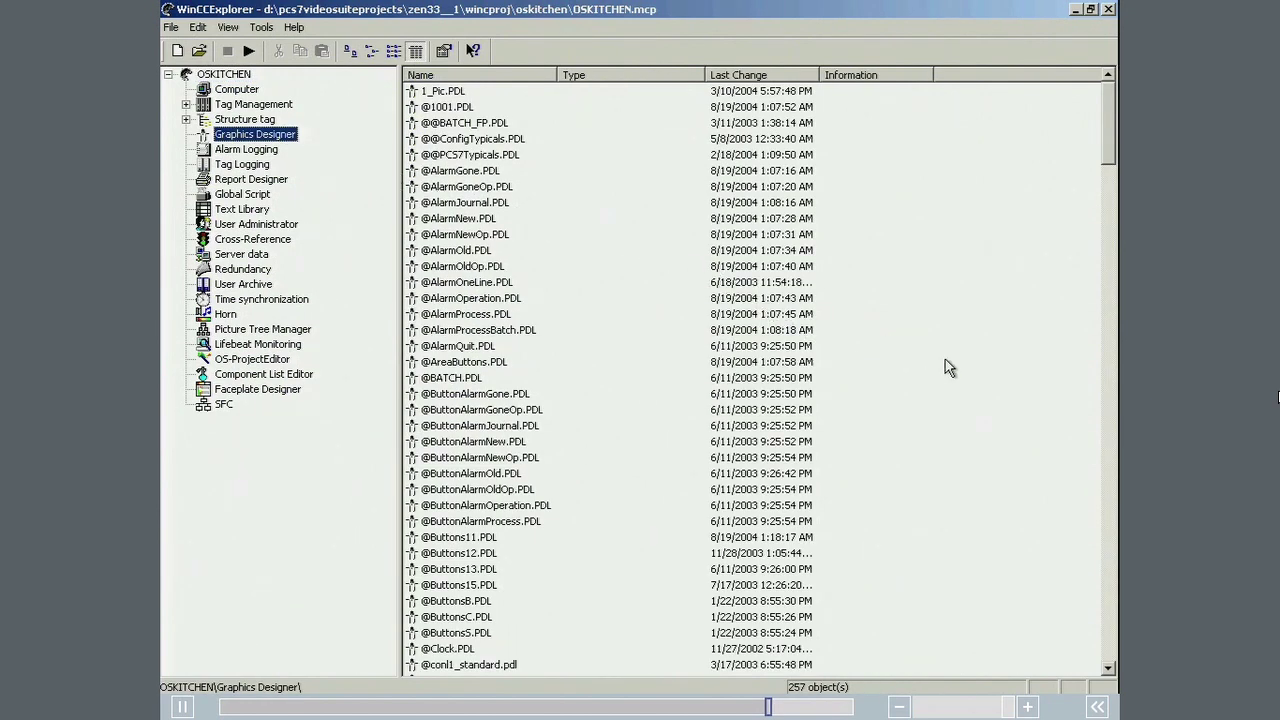
left_click(1104, 422)
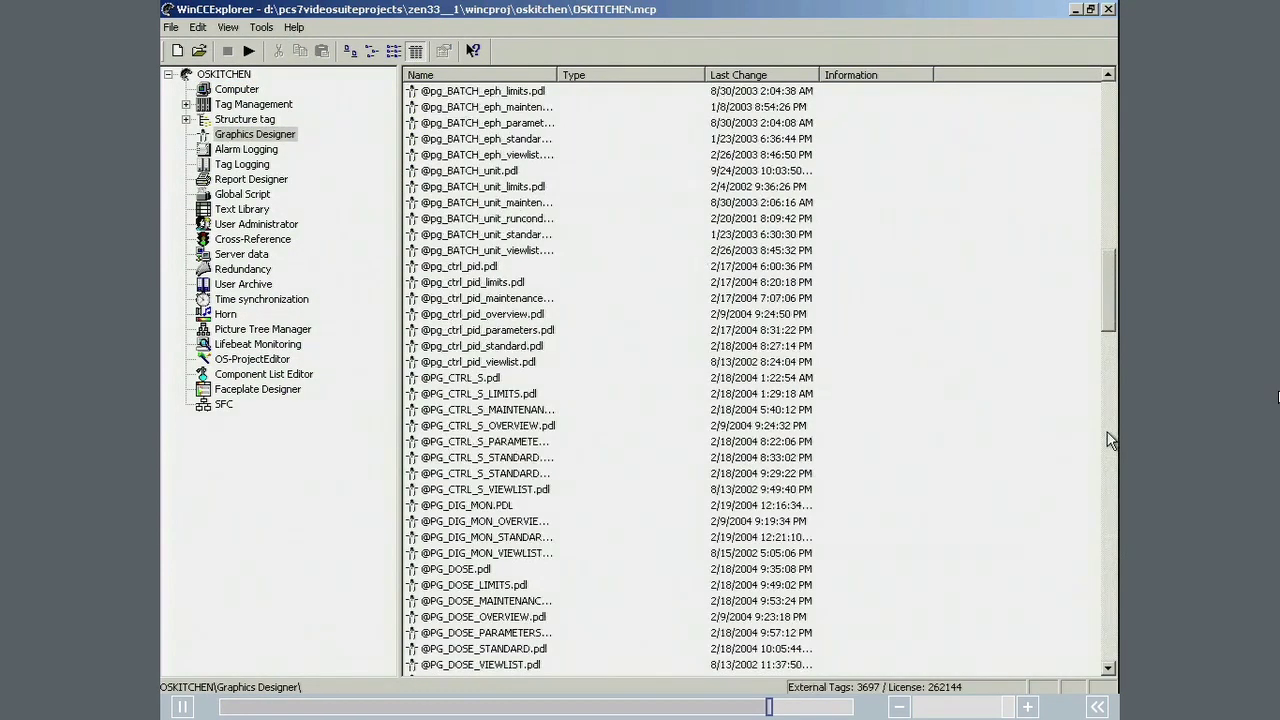
scroll(1112, 416, "down", 20)
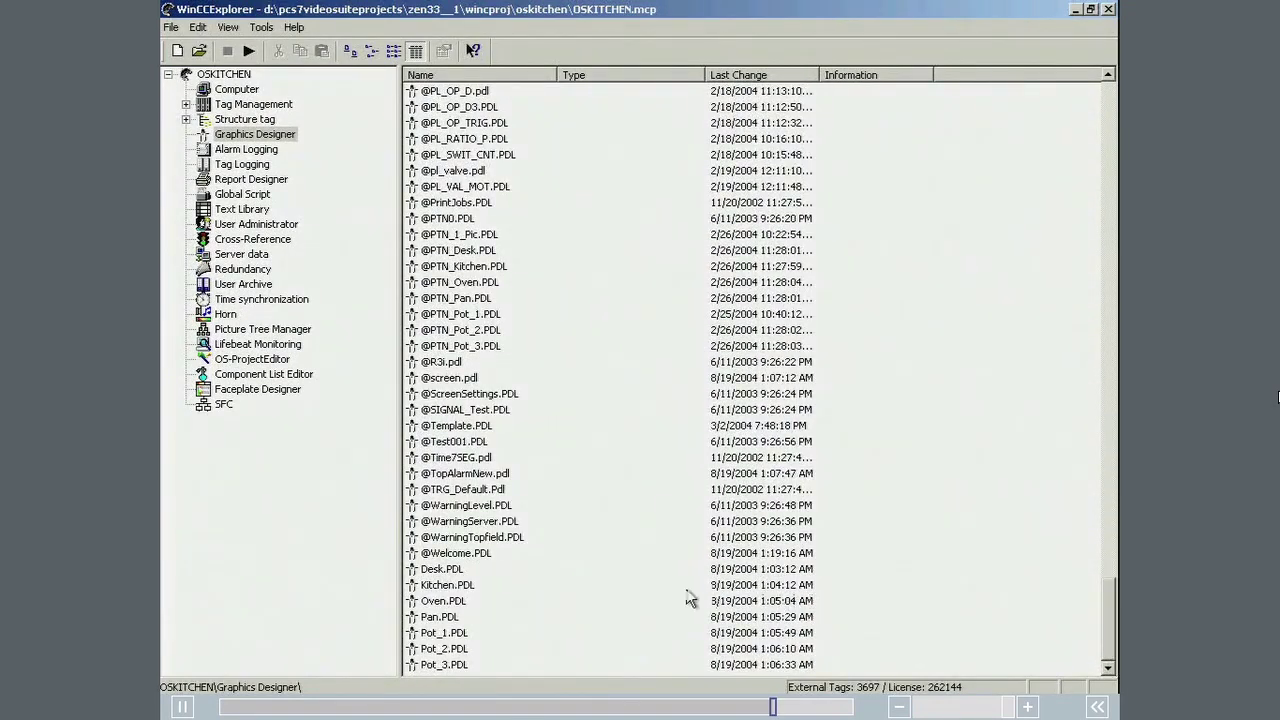
double_click(462, 585)
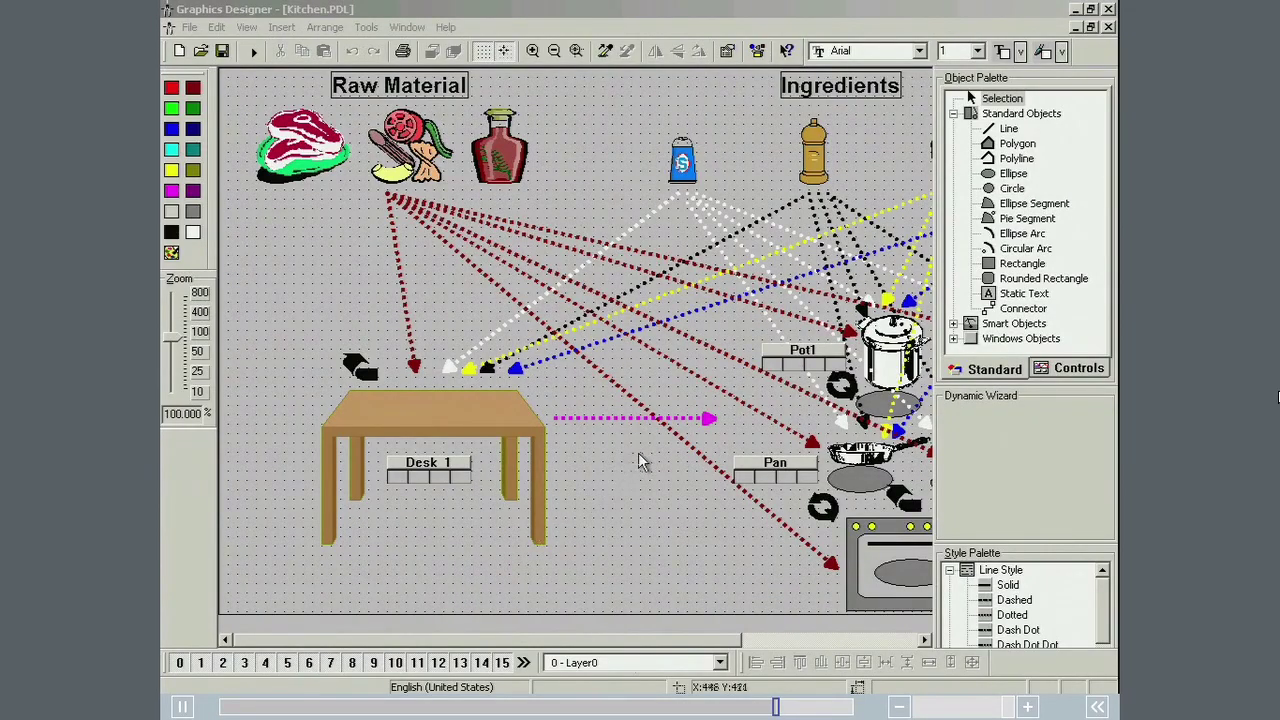
Assign Pot_1 from the Kitchen plant hierarchy as the Pot1 faceplate's unit.
double_click(786, 360)
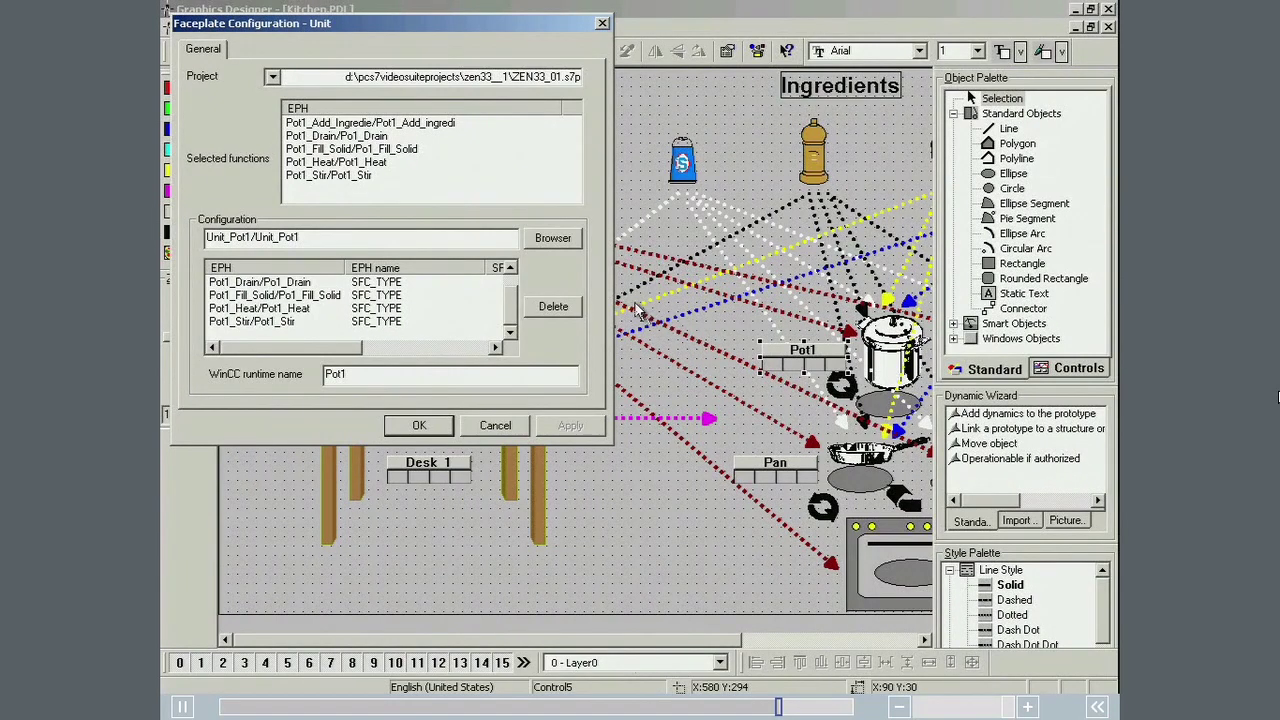
left_click(545, 241)
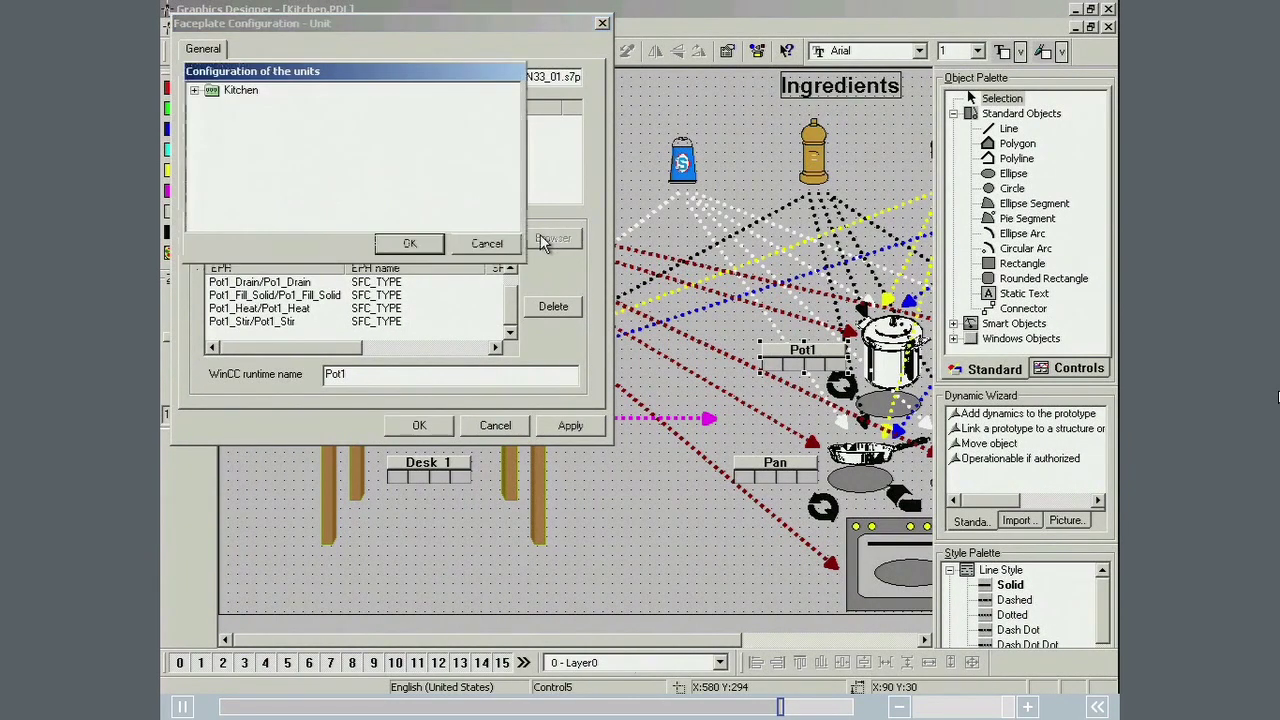
left_click(195, 91)
left_click(212, 105)
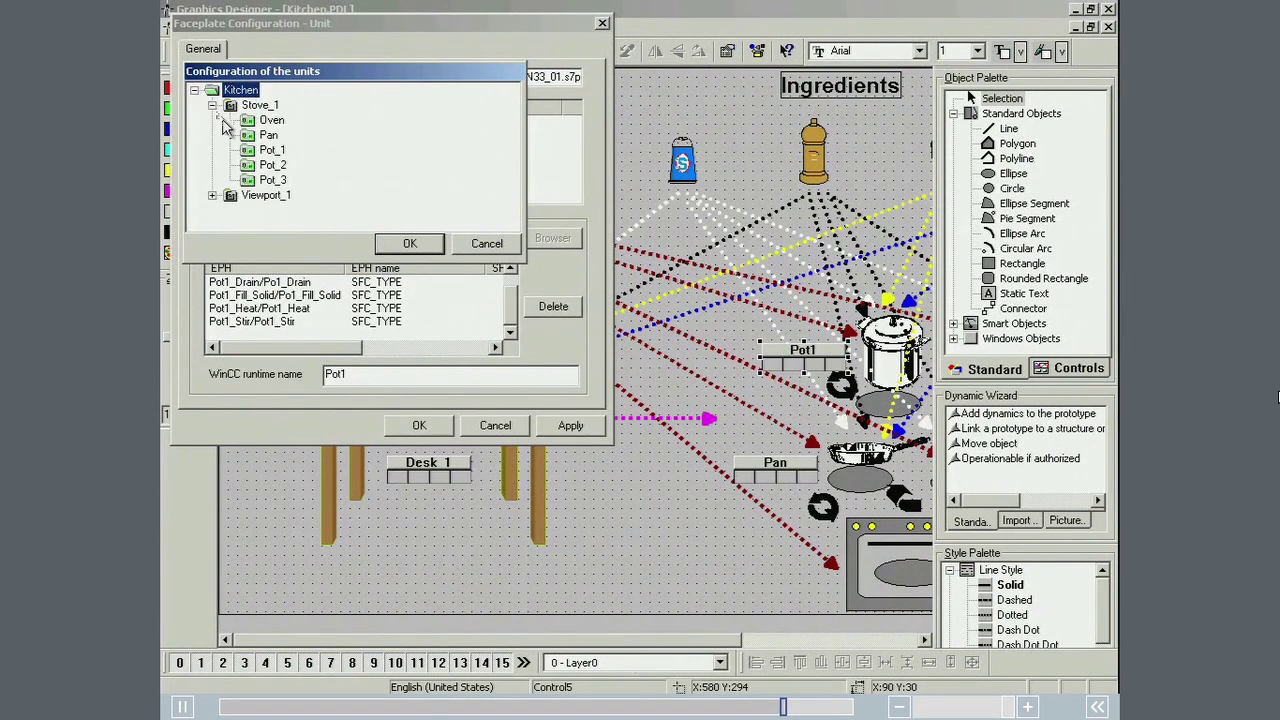
left_click(254, 152)
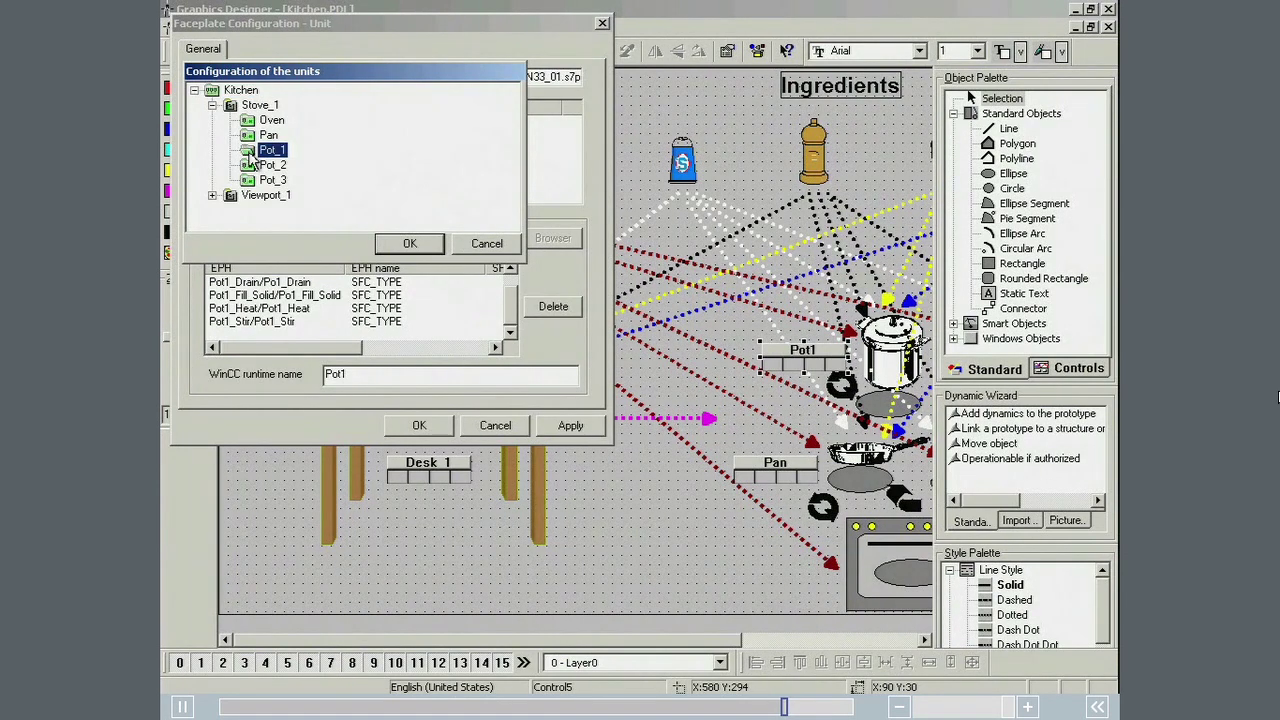
left_click(405, 245)
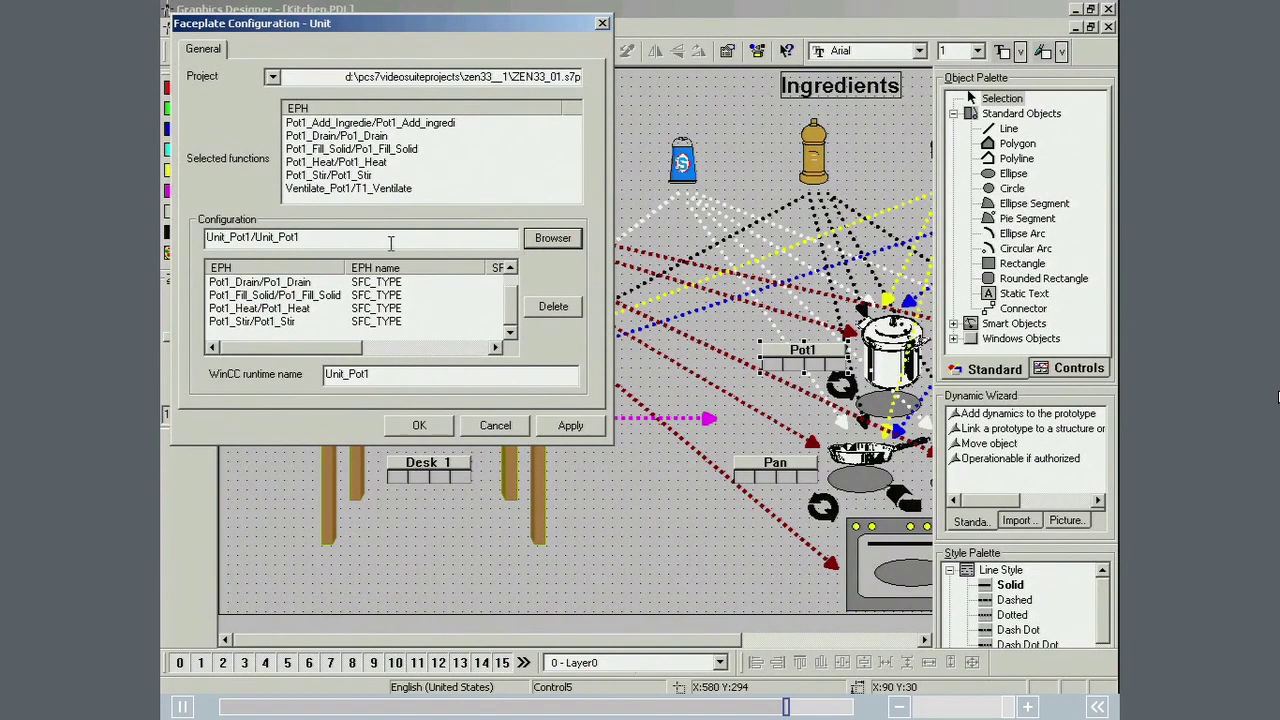
Add the Ventilate_Pot1/T1_Ventilate phase, correct the WinCC runtime name to Unit_Pot1, and apply.
double_click(373, 190)
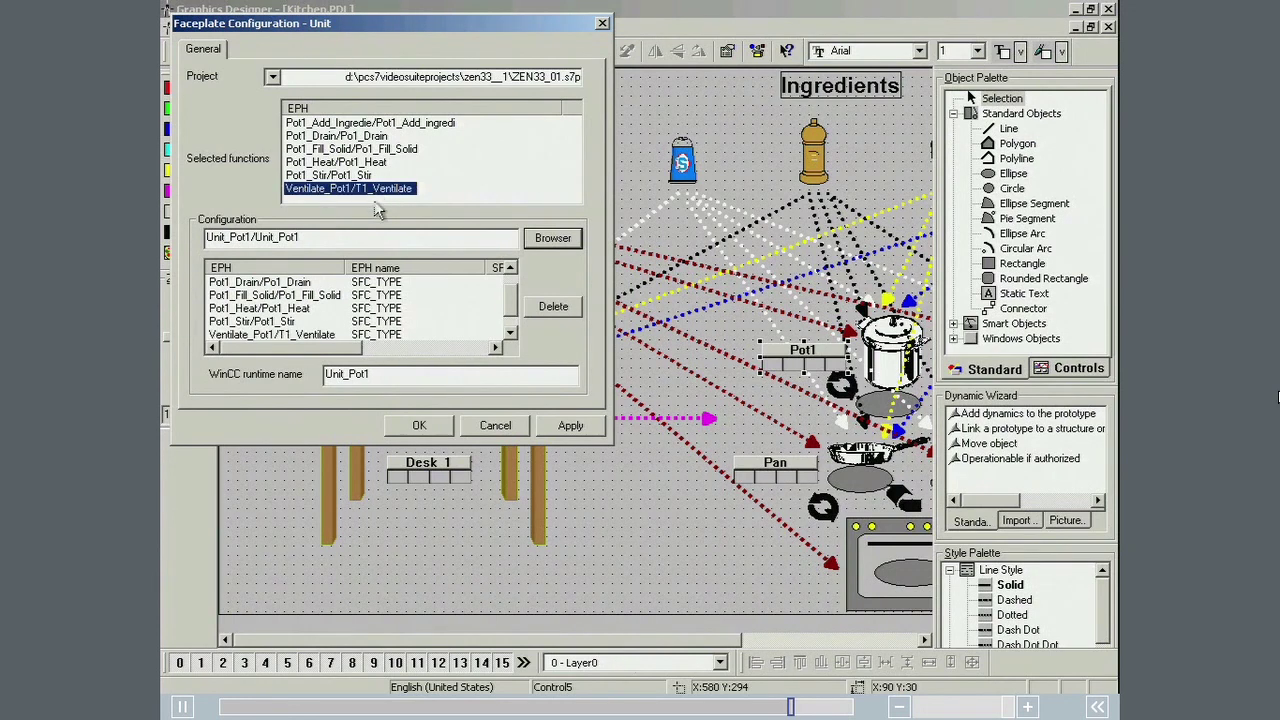
left_click(347, 373)
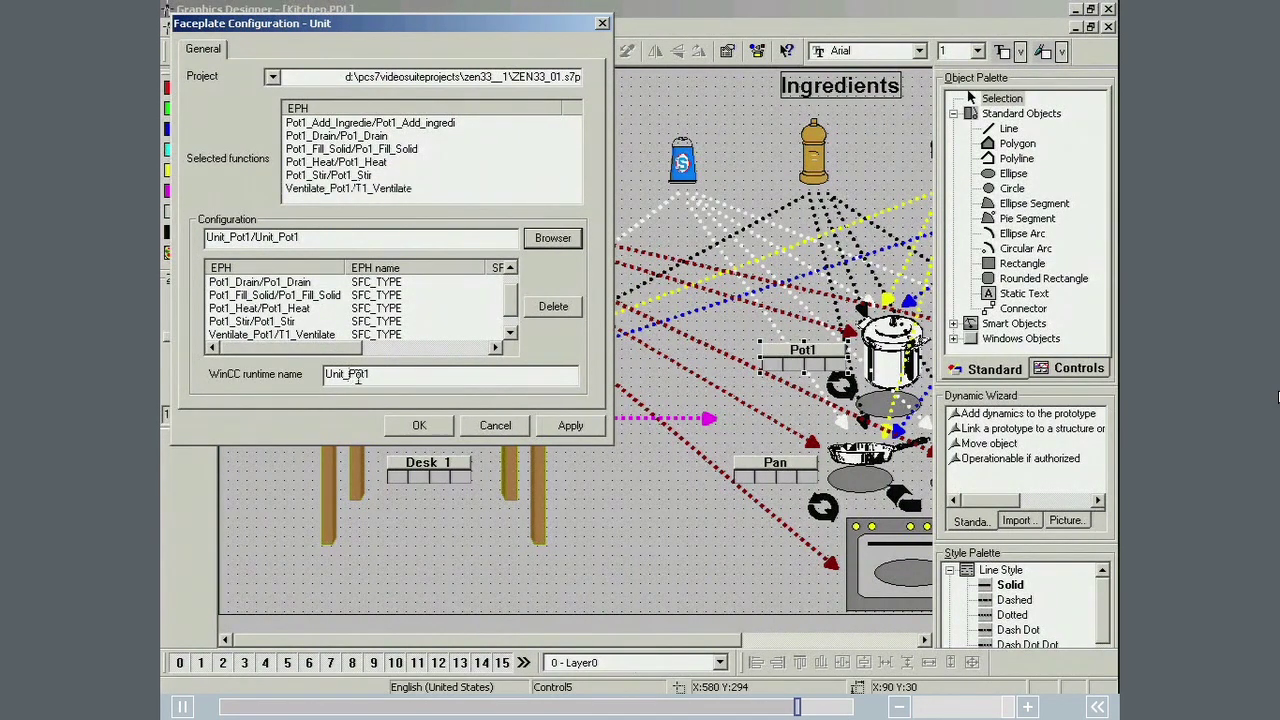
key("BackSpace")
left_click(406, 427)
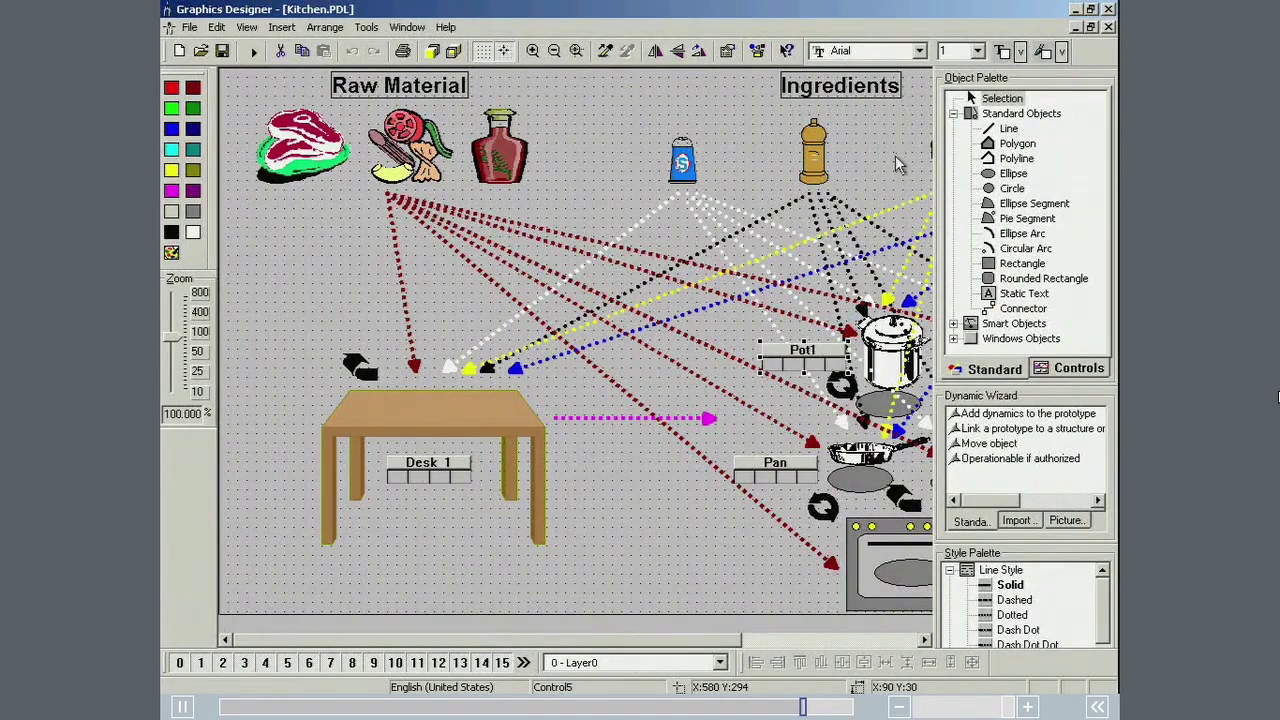
Save Kitchen.PDL and close WinCC Explorer with 'Close project and exit'.
left_click(1108, 10)
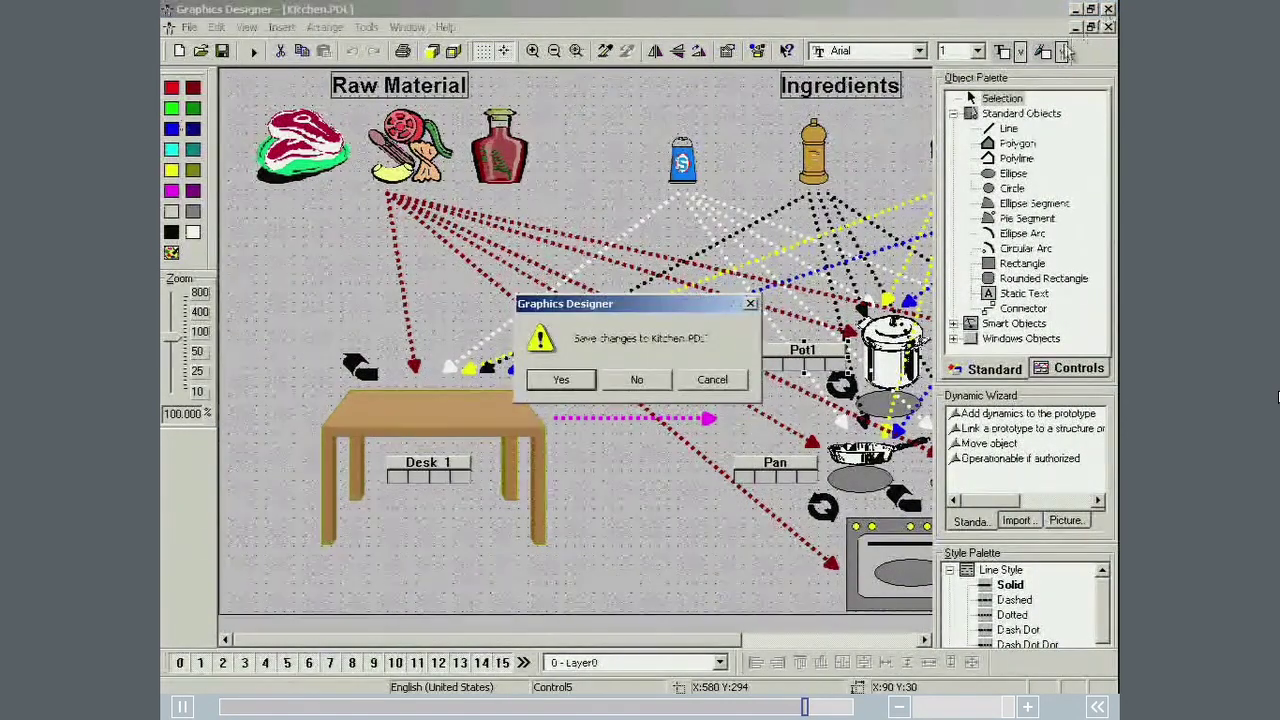
left_click(558, 383)
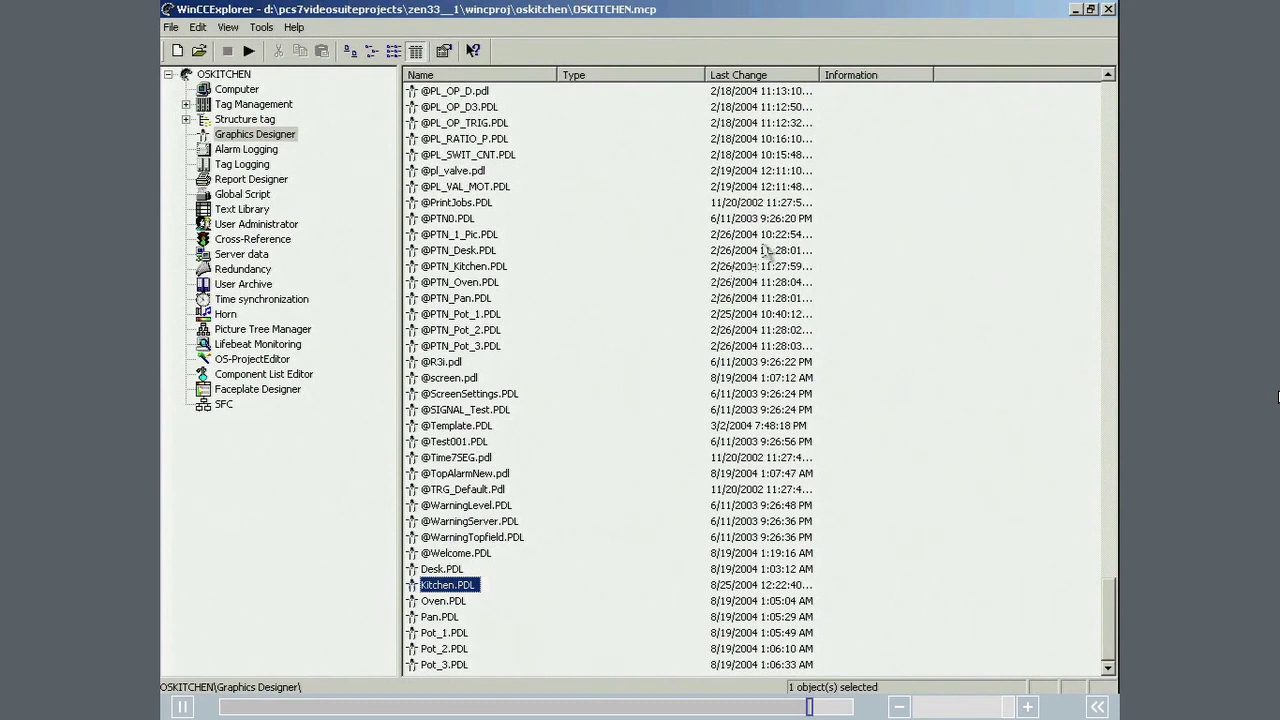
left_click(1108, 10)
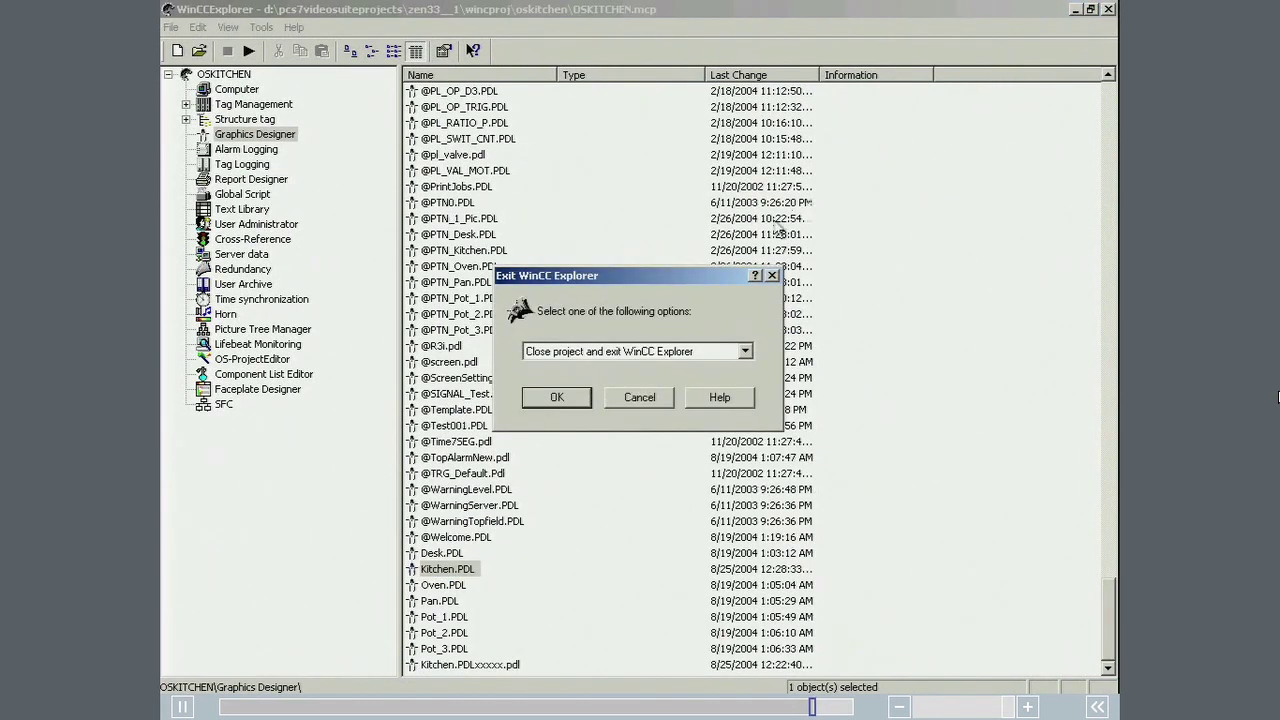
left_click(540, 398)
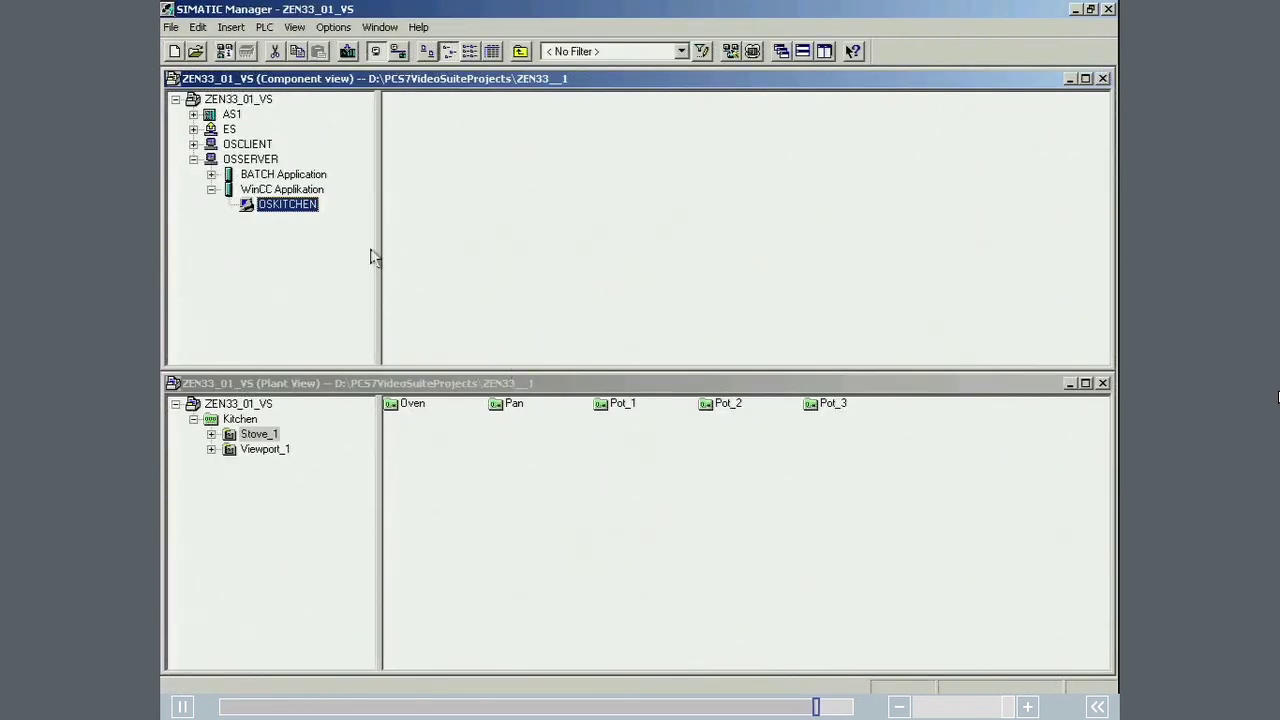
In Compile and Download Objects, mark OSKITCHEN for download only, not compile.
right_click(250, 100)
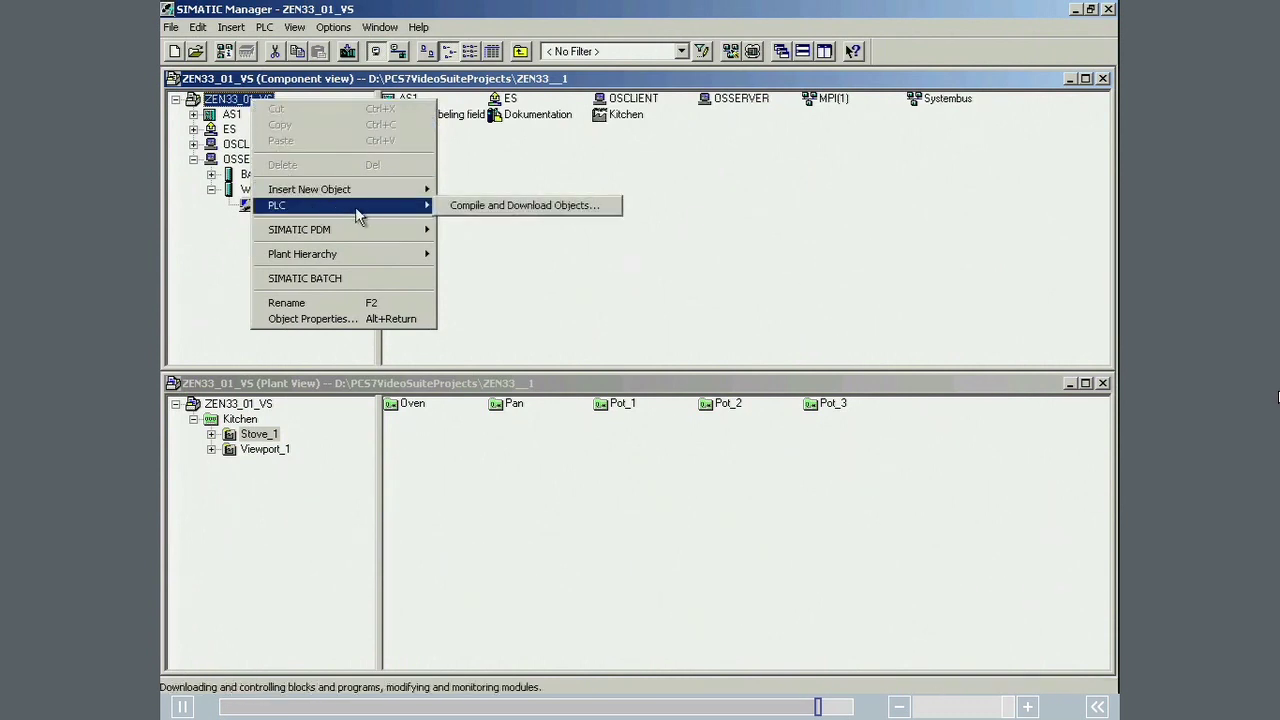
left_click(477, 207)
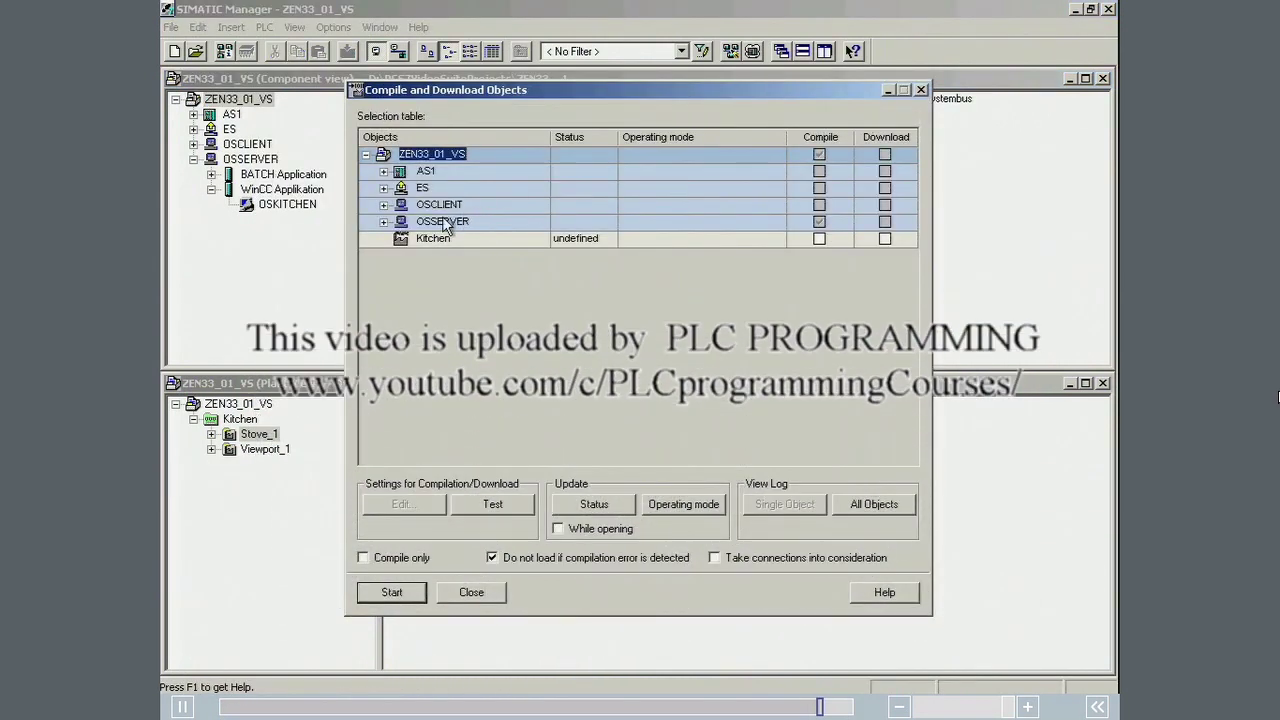
left_click(382, 222)
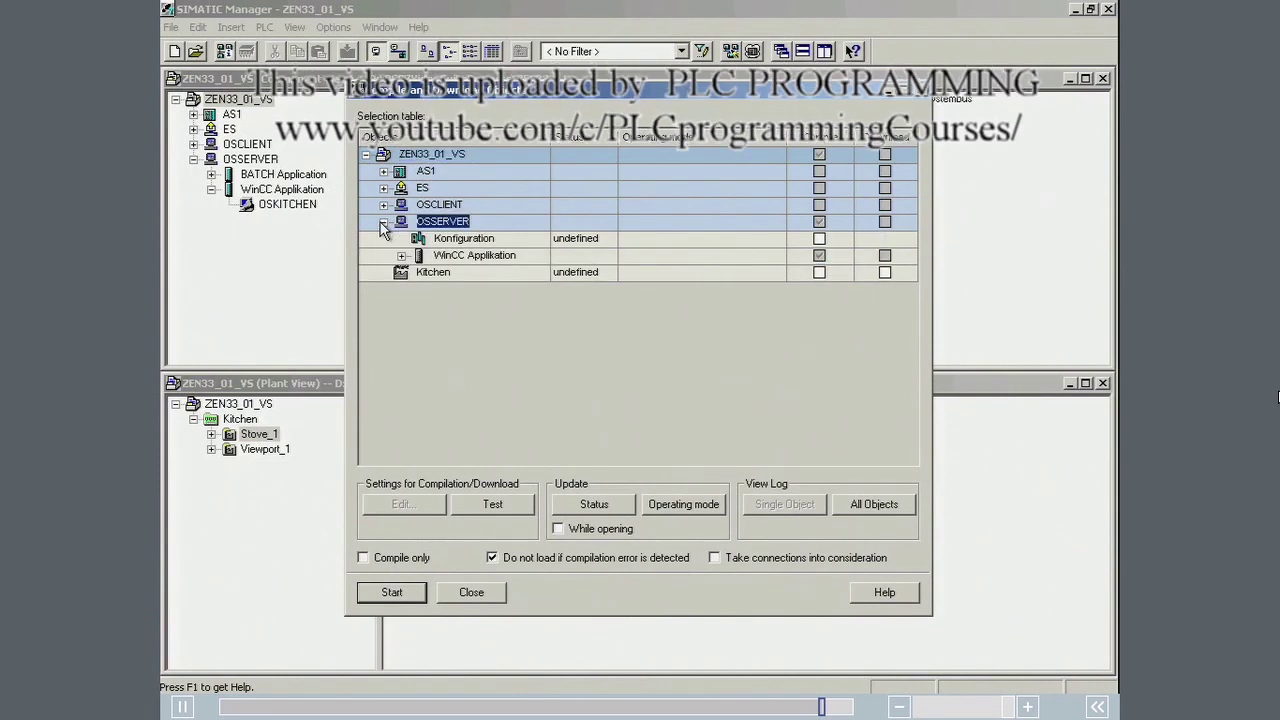
left_click(401, 256)
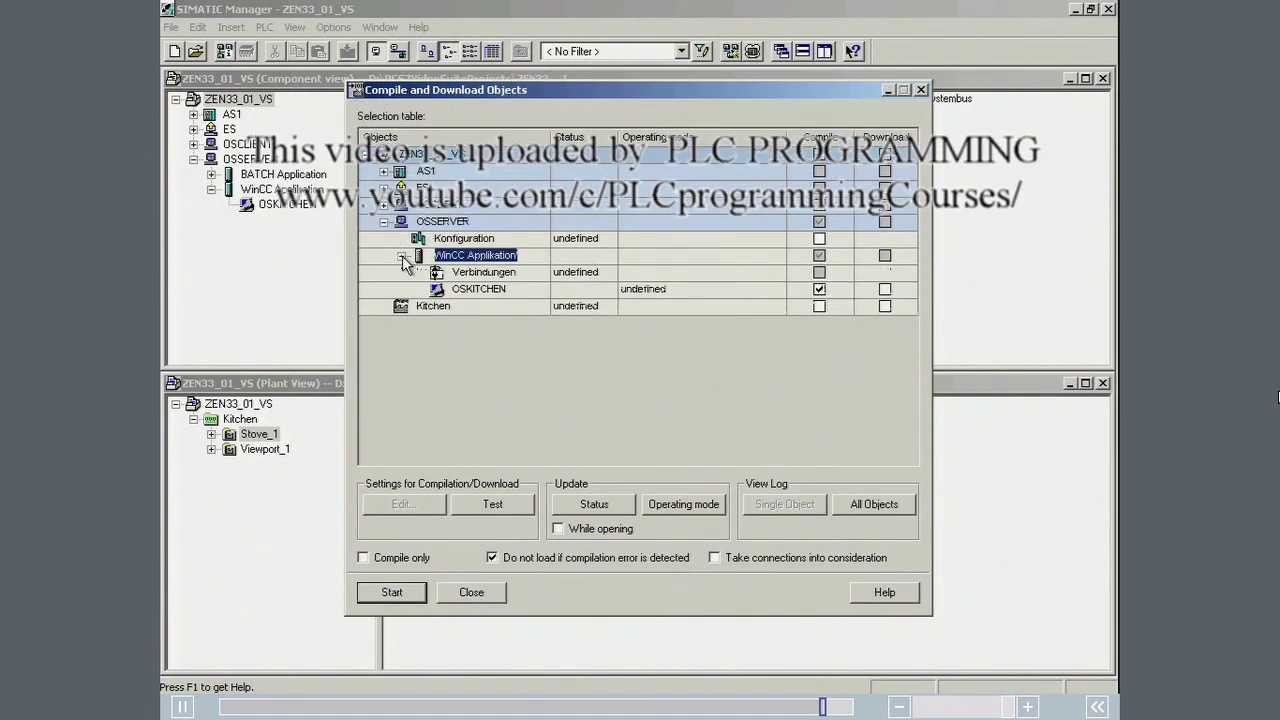
left_click(460, 289)
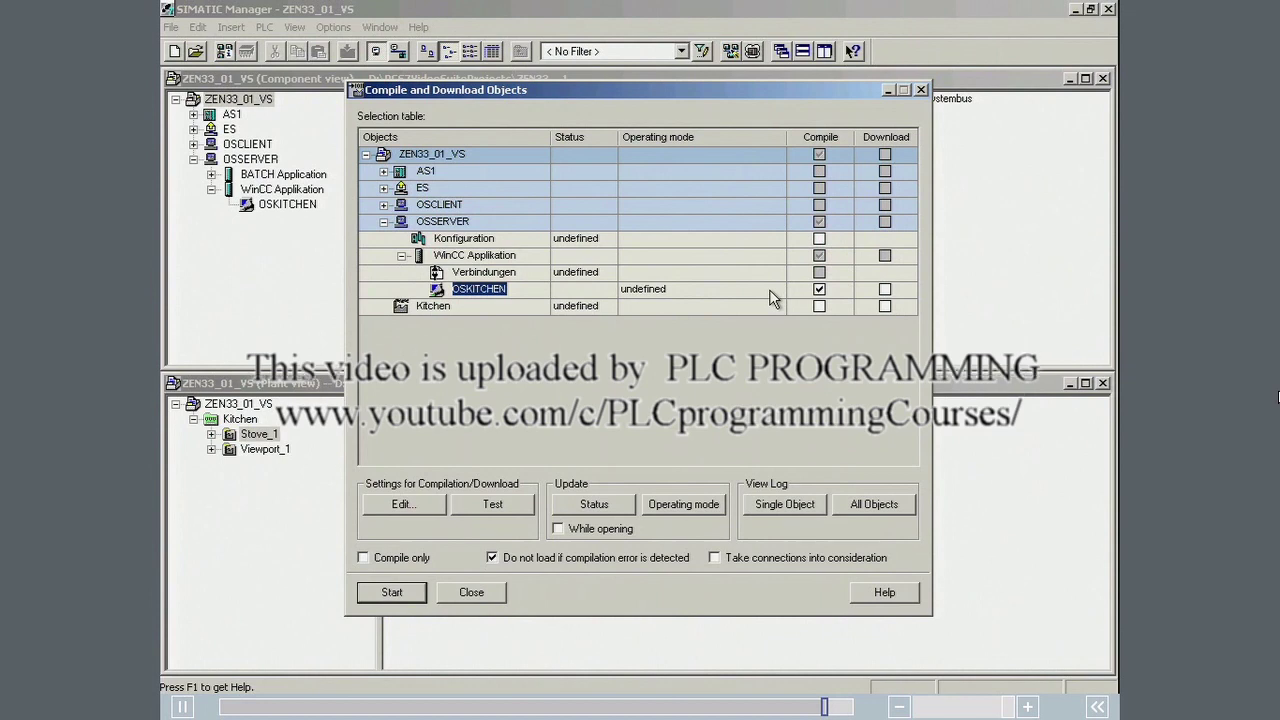
left_click(819, 289)
left_click(884, 290)
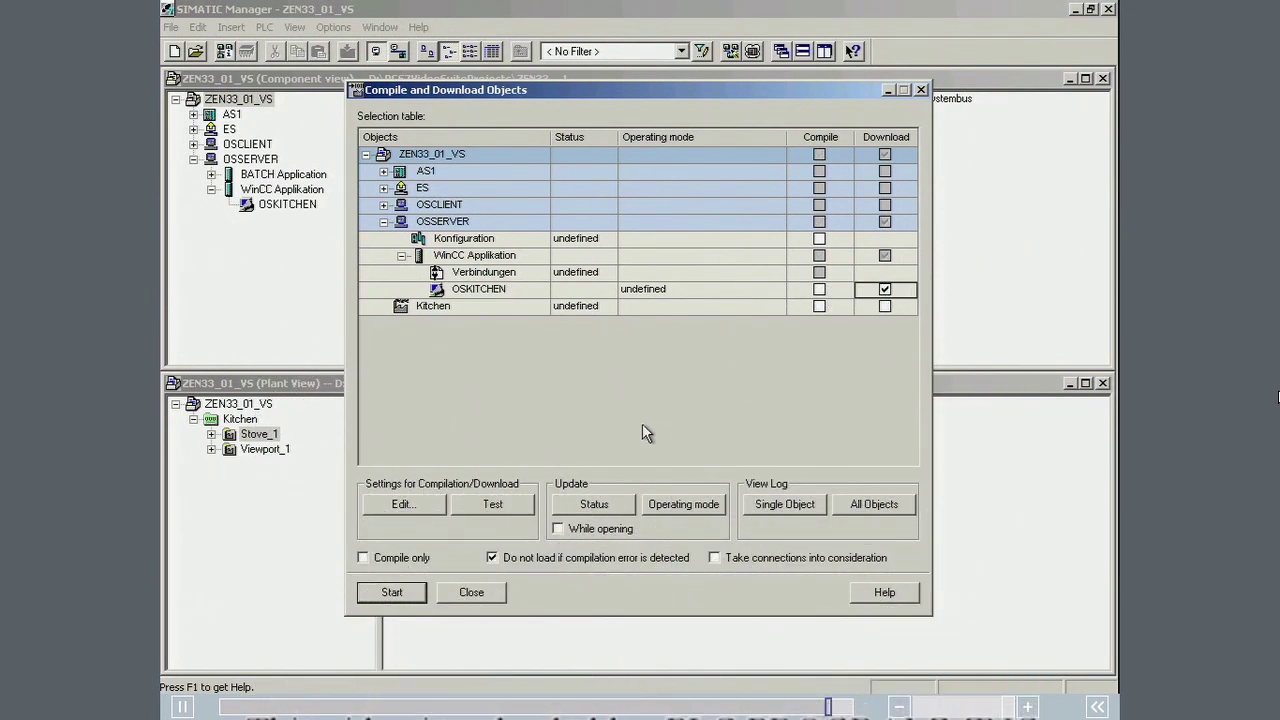
Configure OSKITCHEN's settings to load only the changes to the OS.
left_click(403, 504)
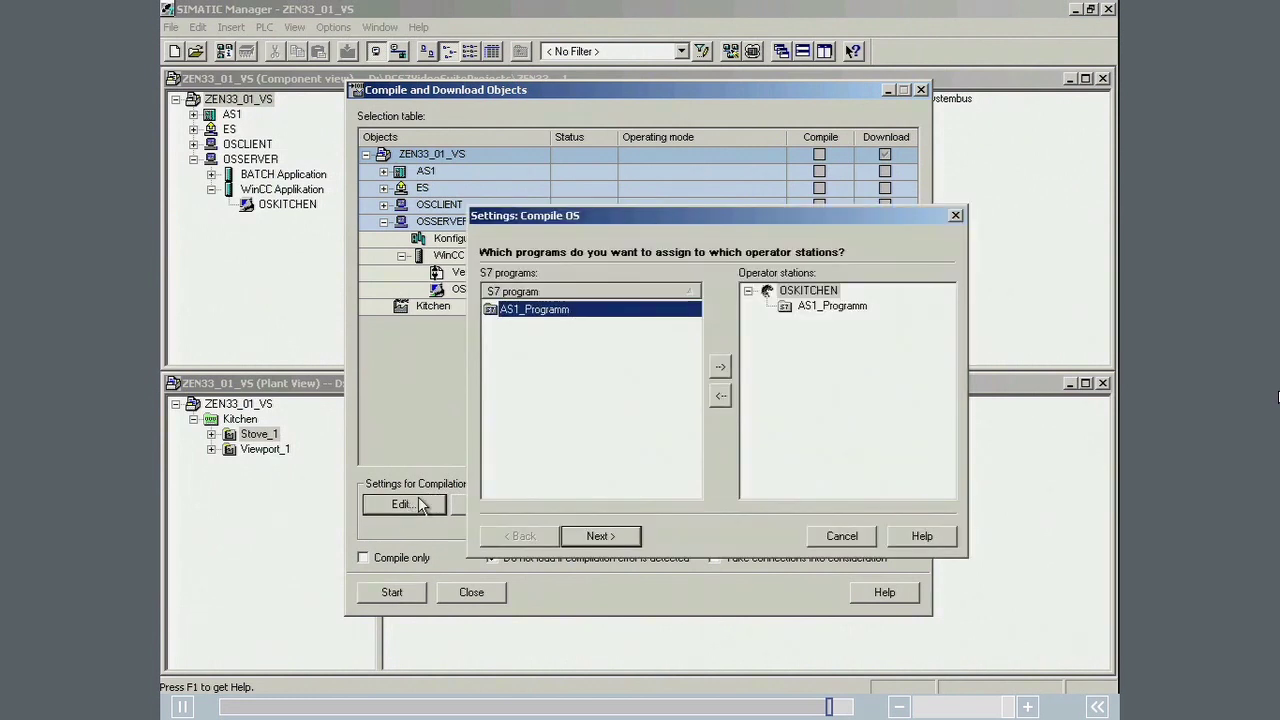
left_click(592, 536)
left_click(587, 537)
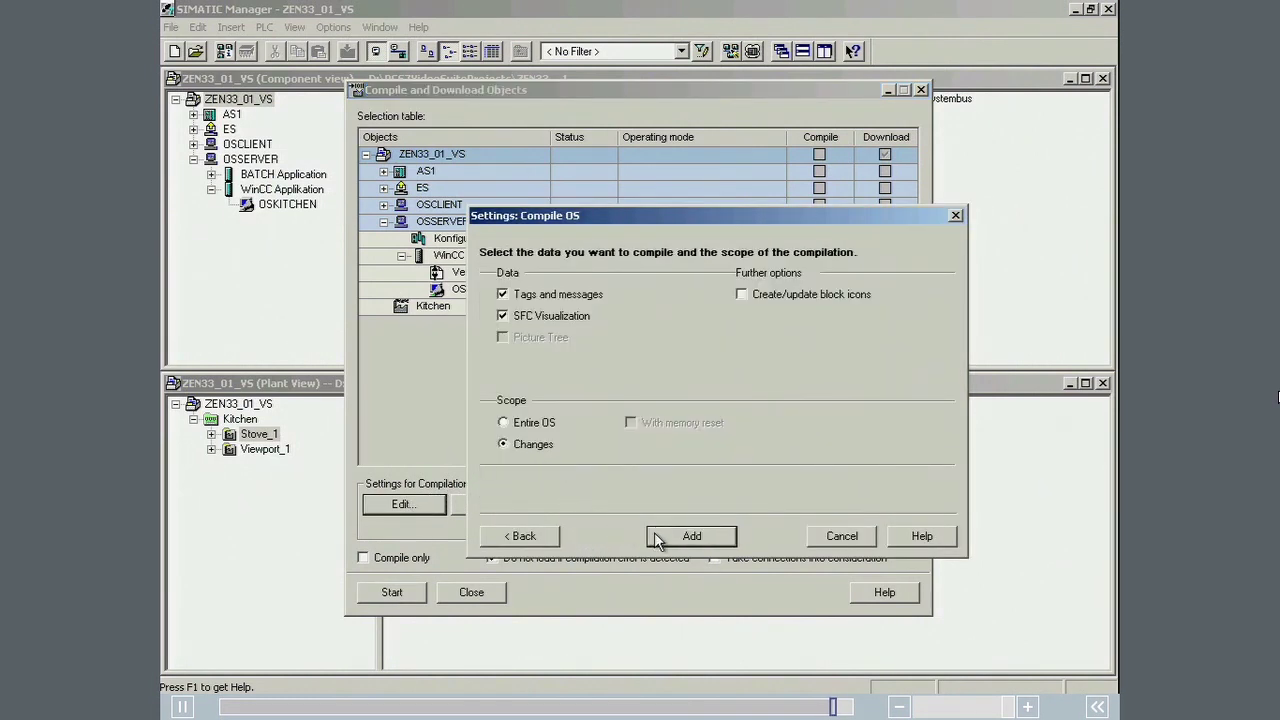
left_click(686, 538)
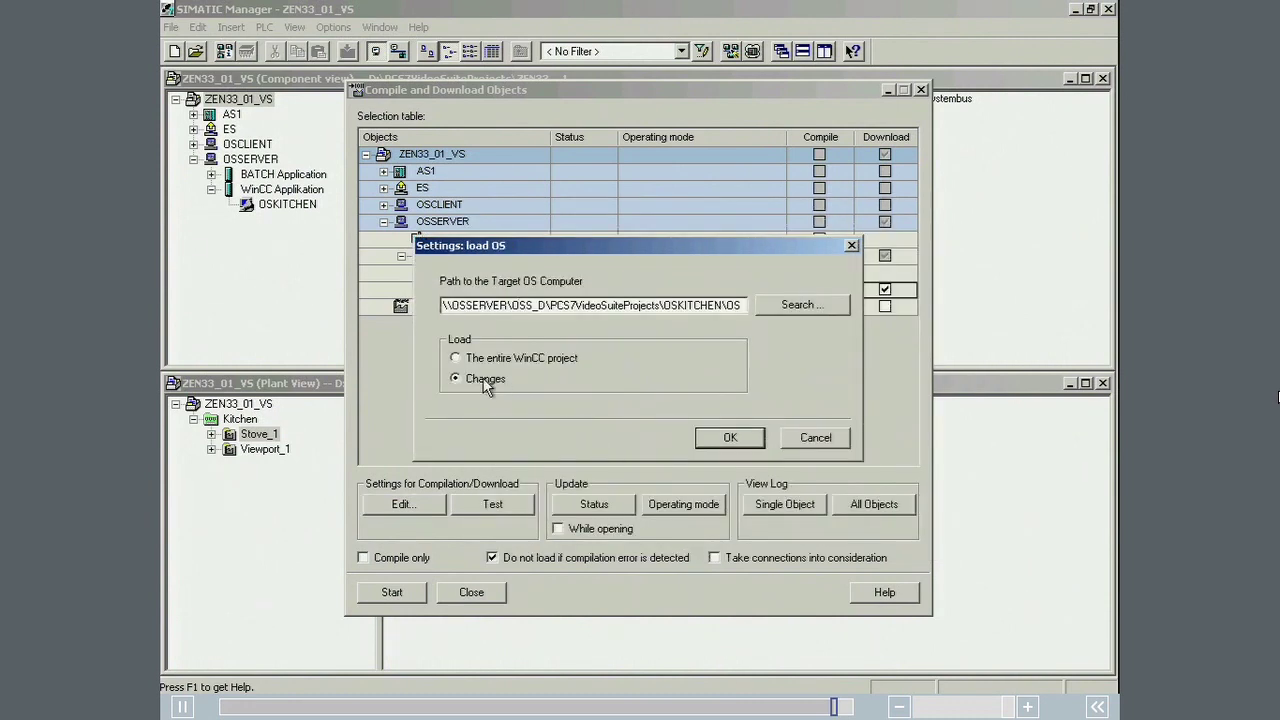
left_click(729, 437)
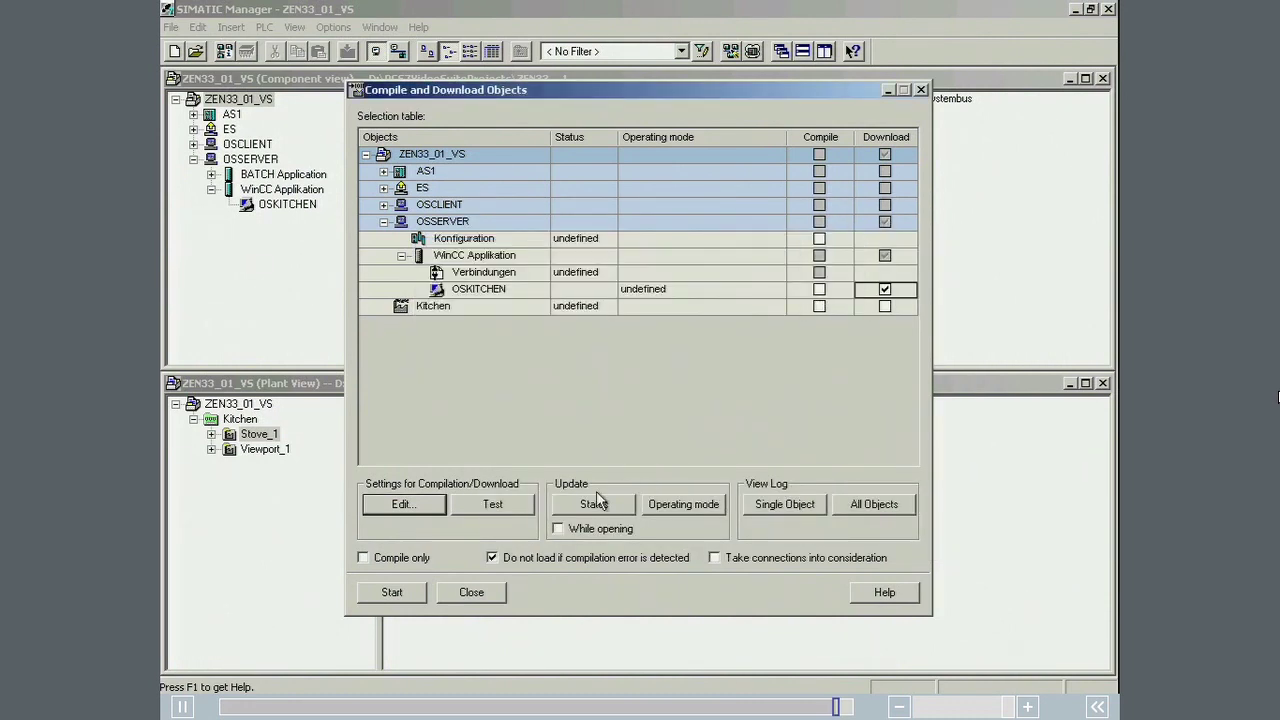
Run the OSKITCHEN download, confirm the warnings, and close the error-free log and dialog.
left_click(374, 592)
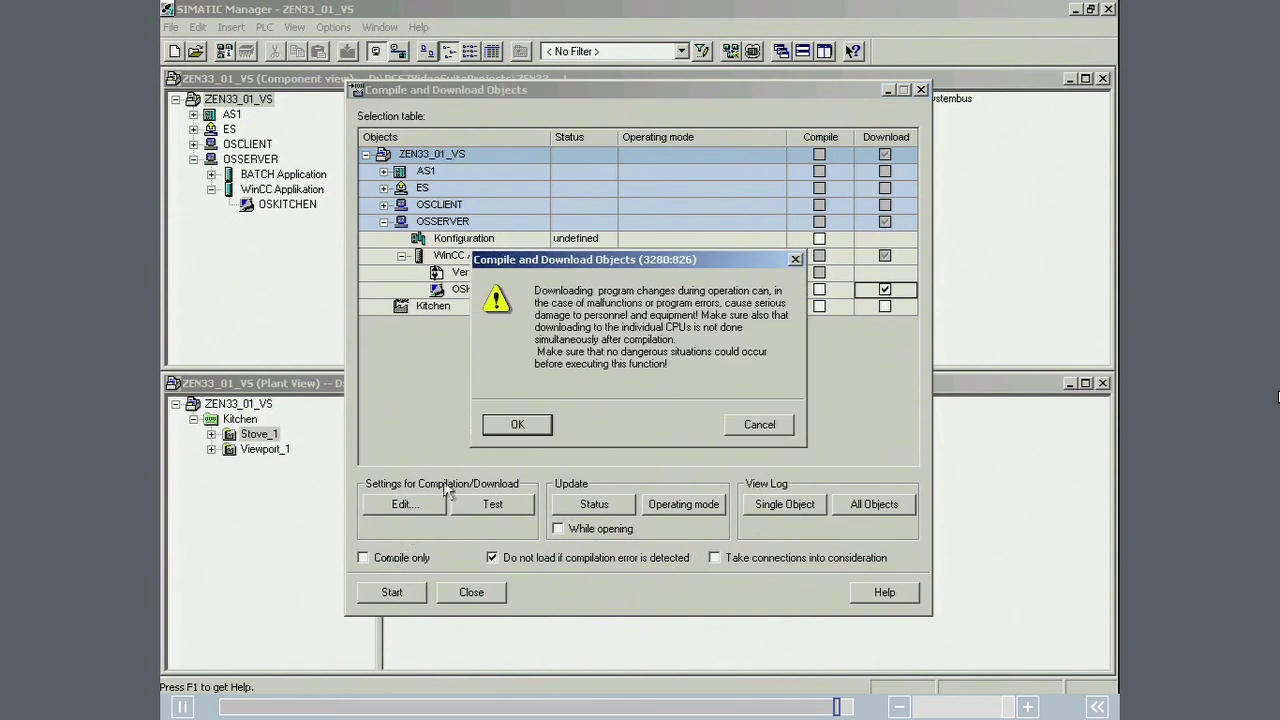
left_click(496, 424)
left_click(496, 424)
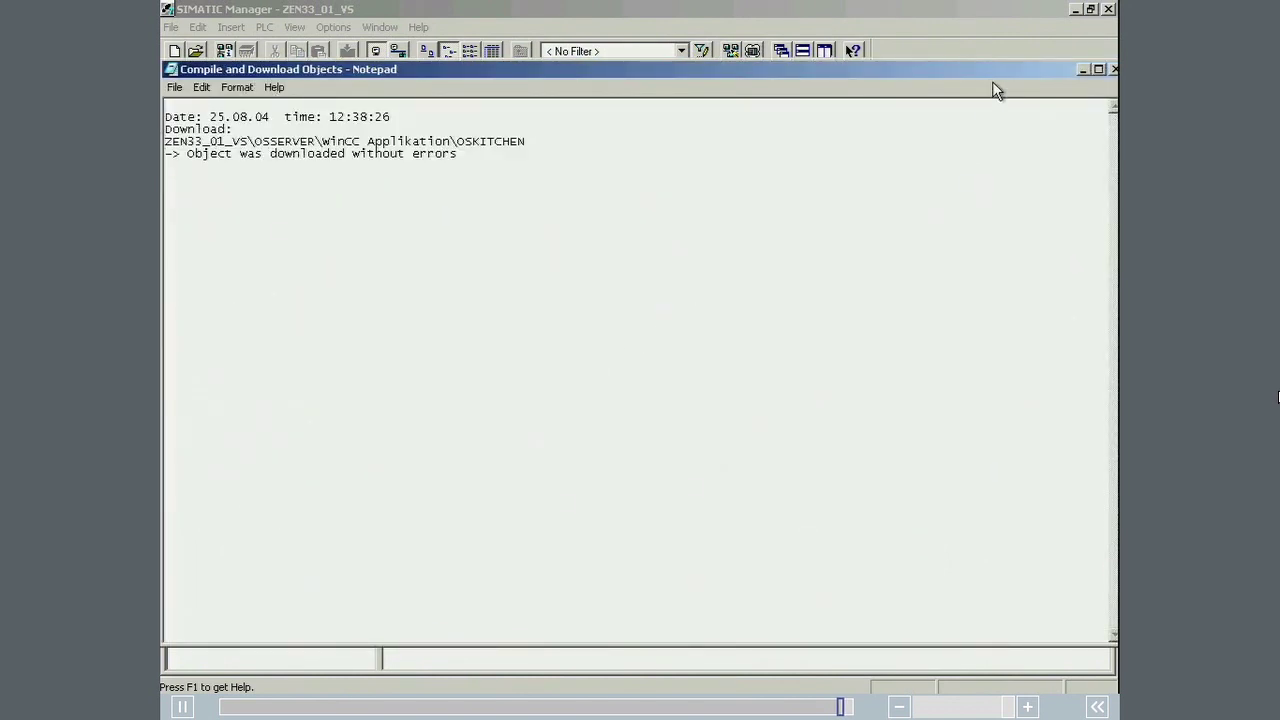
left_click(1113, 69)
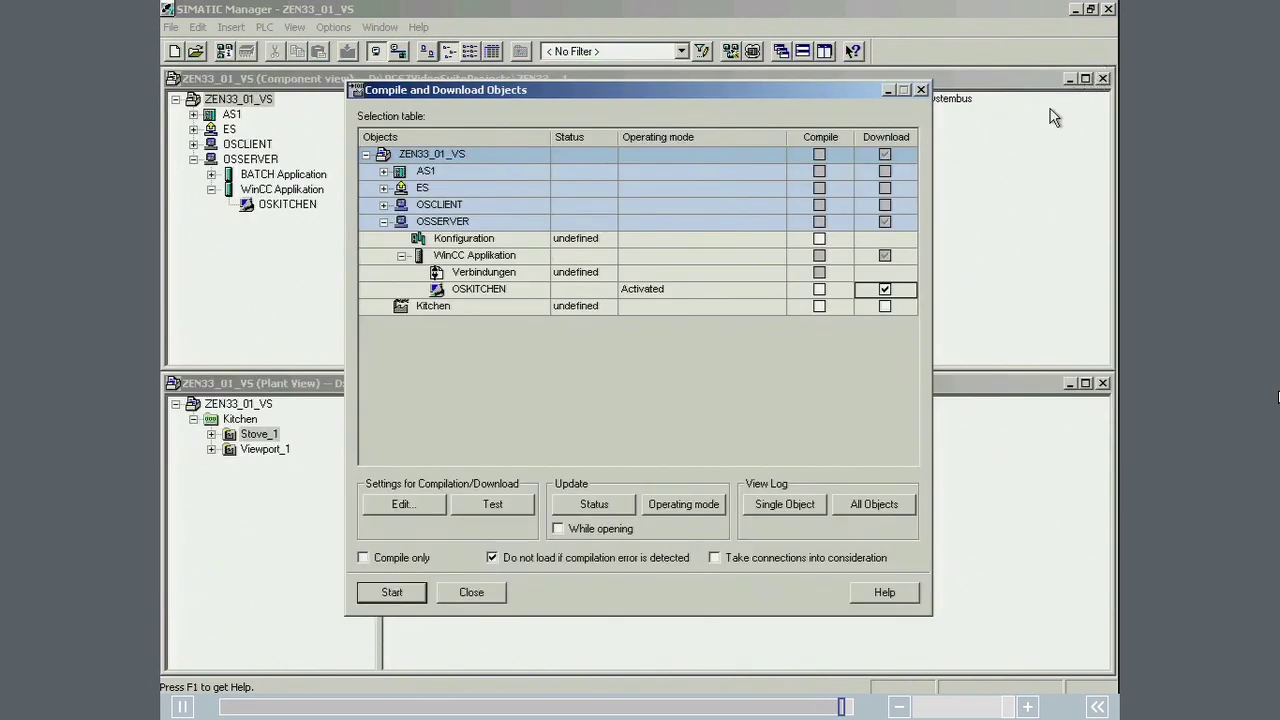
left_click(468, 593)
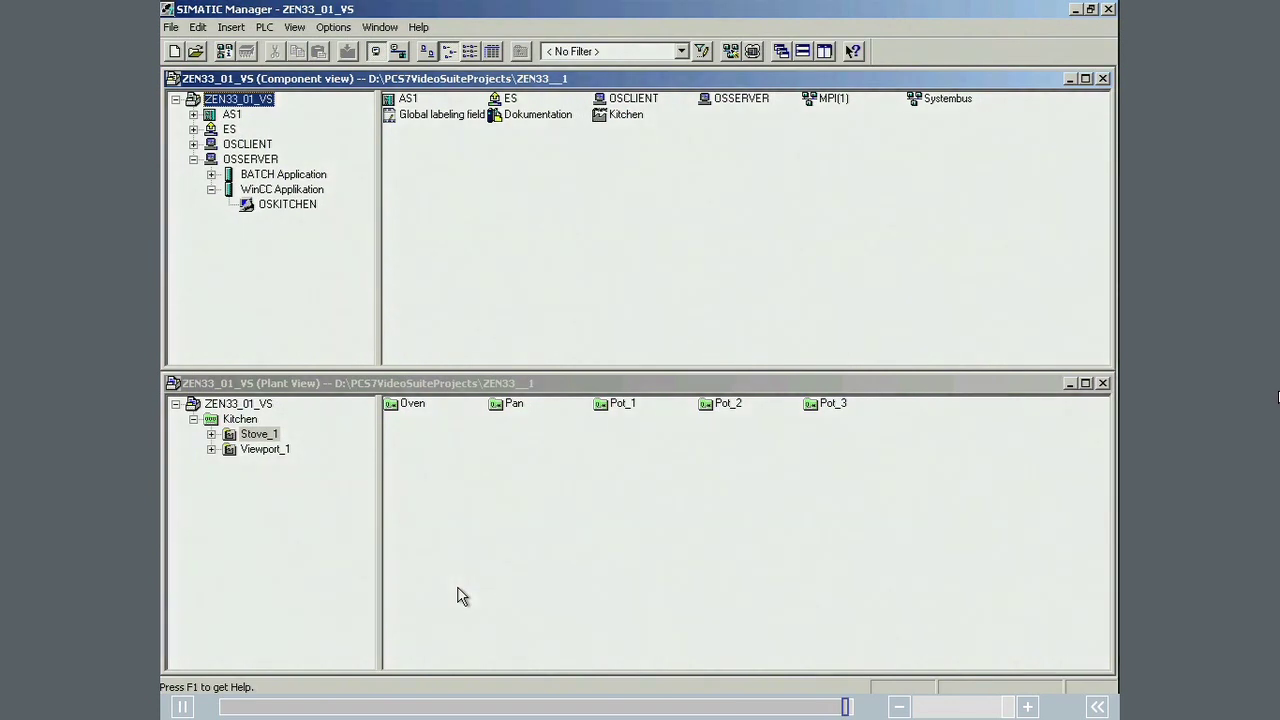